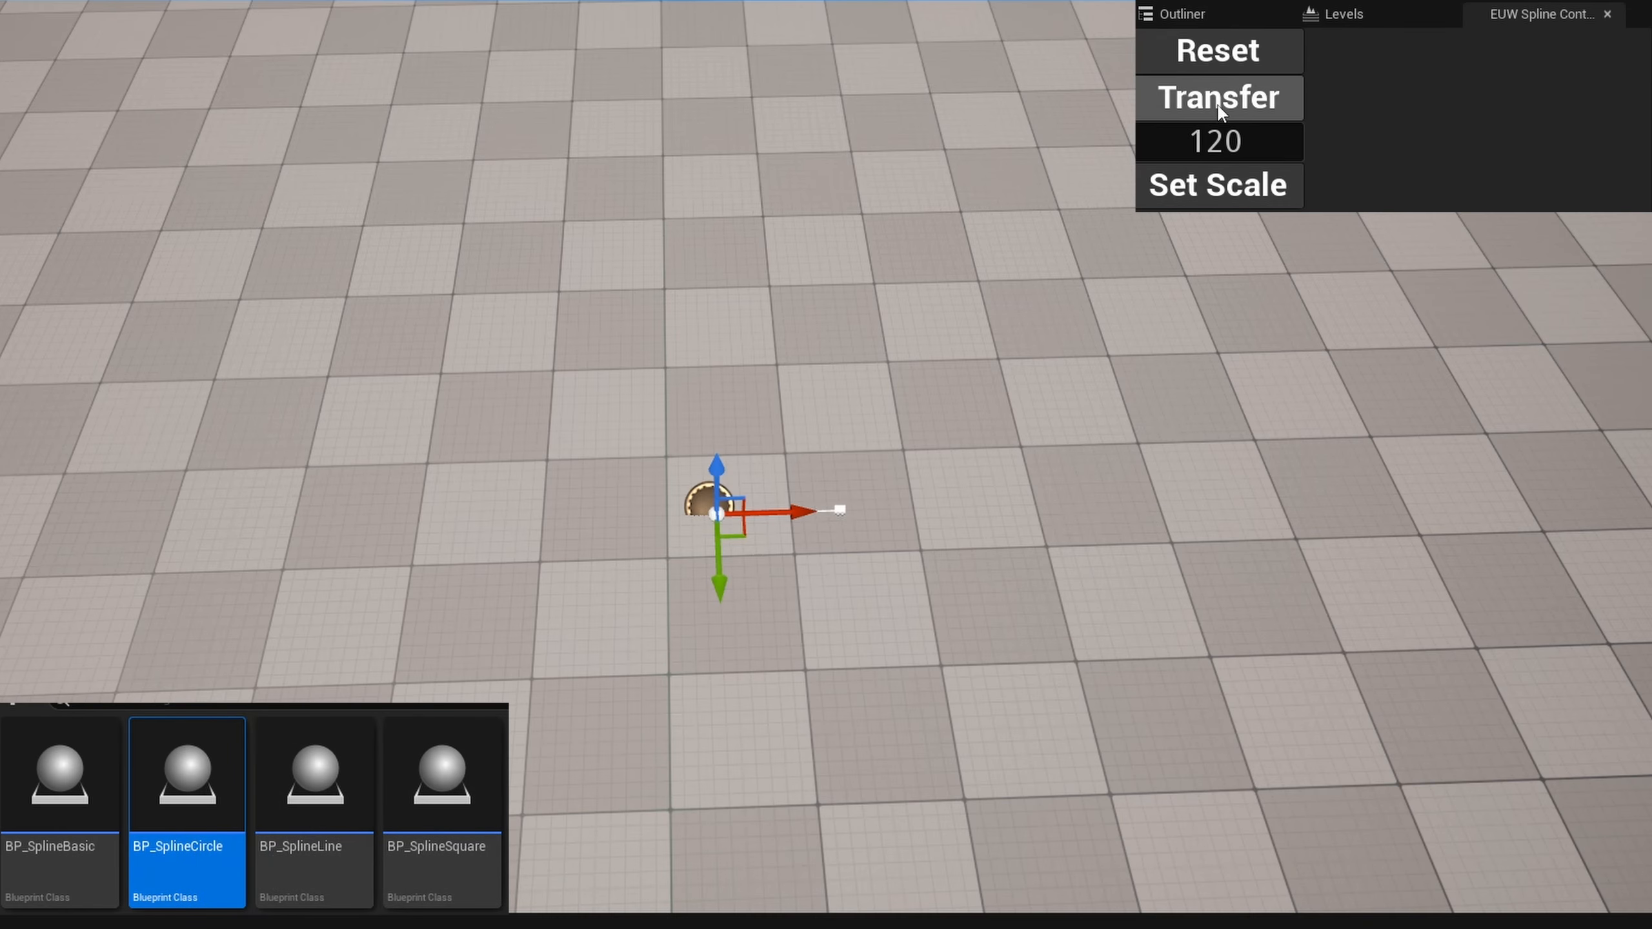
Step: Transfer the BP_SplineCircle shape to the selected spline actor and move the actor along its X axis
{"action": "left_click", "coordinate": [1221, 112]}
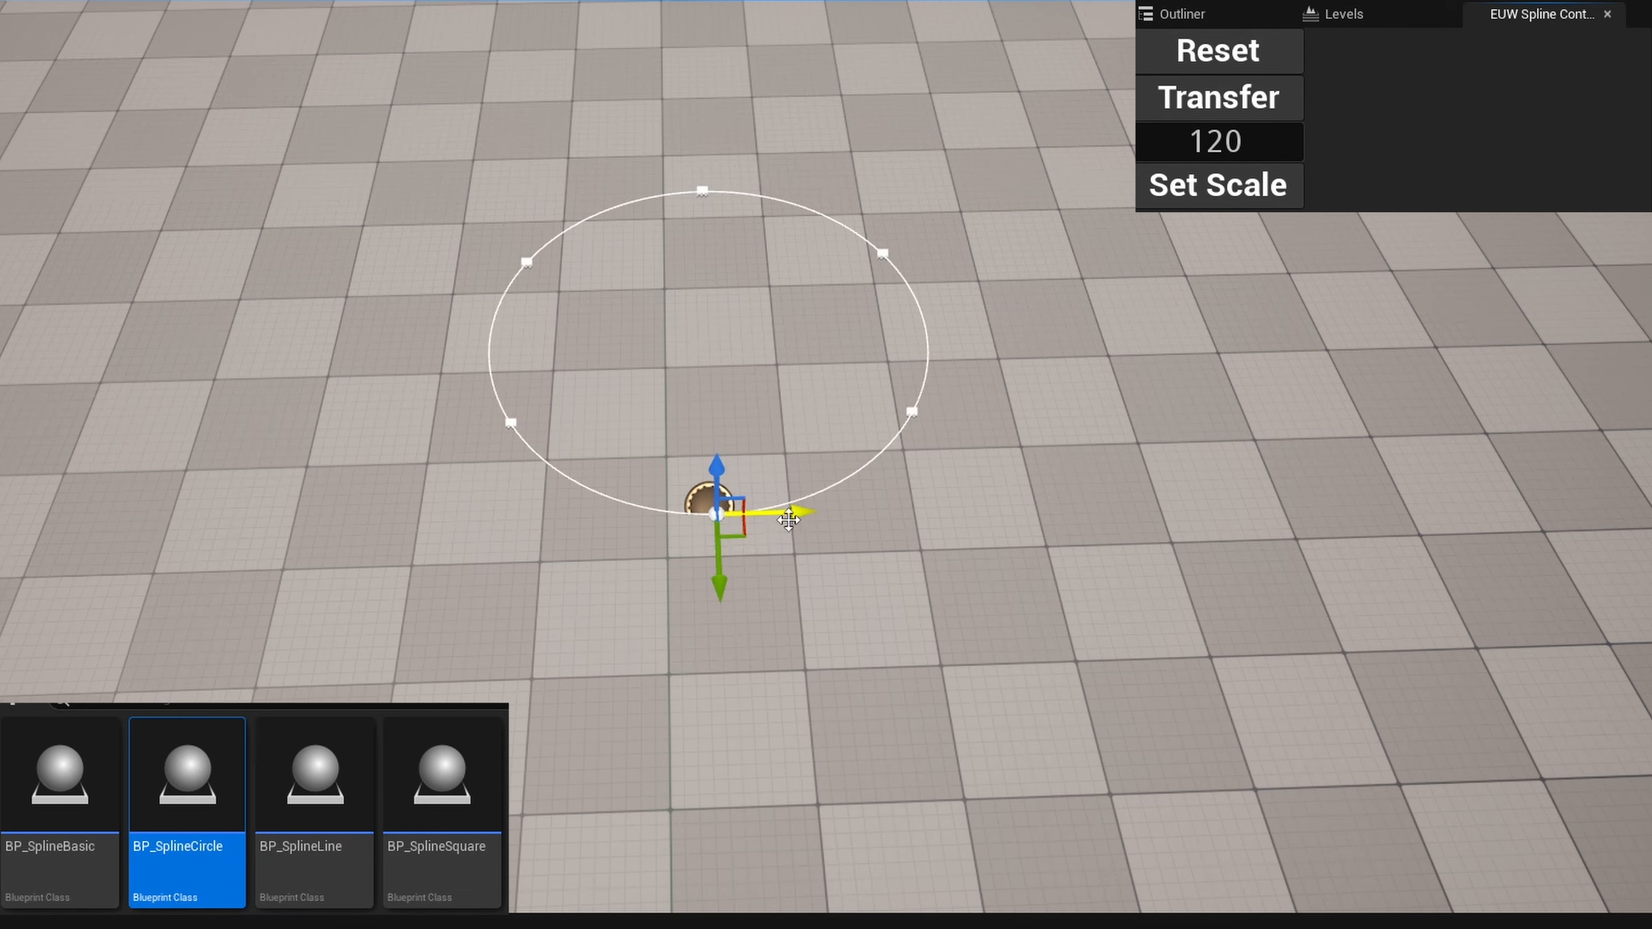
{"action": "left_click_drag", "start_coordinate": [789, 520], "coordinate": [901, 514]}
Step: Transfer the BP_SplineLine shape to the spline actor, and replace it with the BP_SplineSquare shape
{"action": "left_click", "coordinate": [338, 881]}
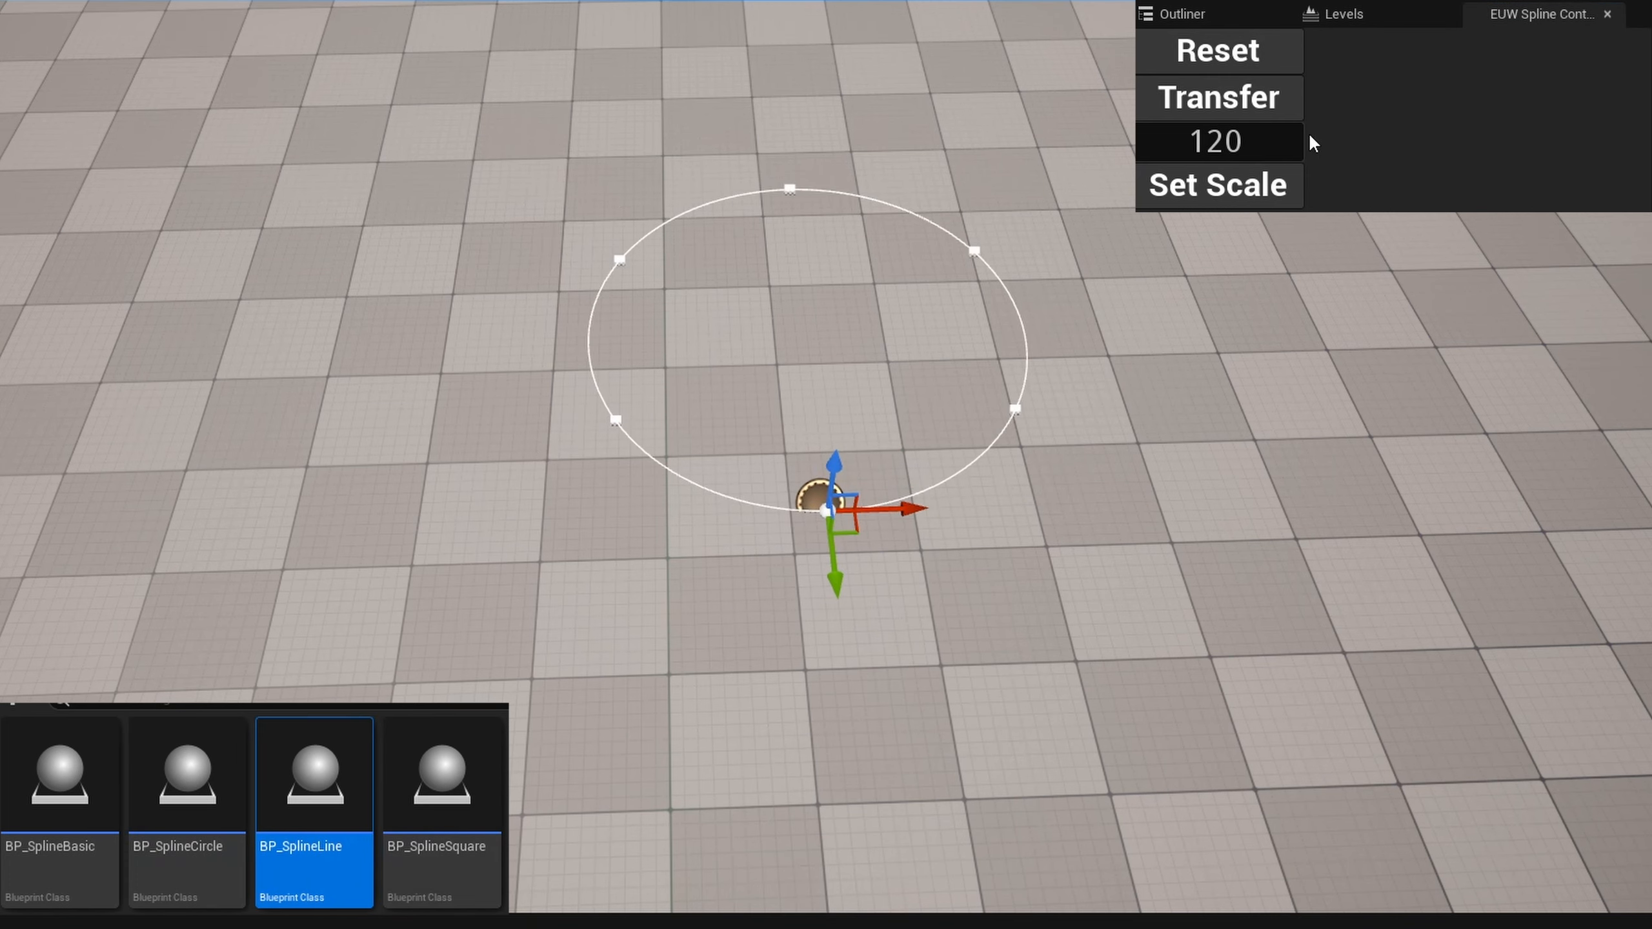
{"action": "left_click", "coordinate": [1218, 97]}
{"action": "left_click", "coordinate": [449, 793]}
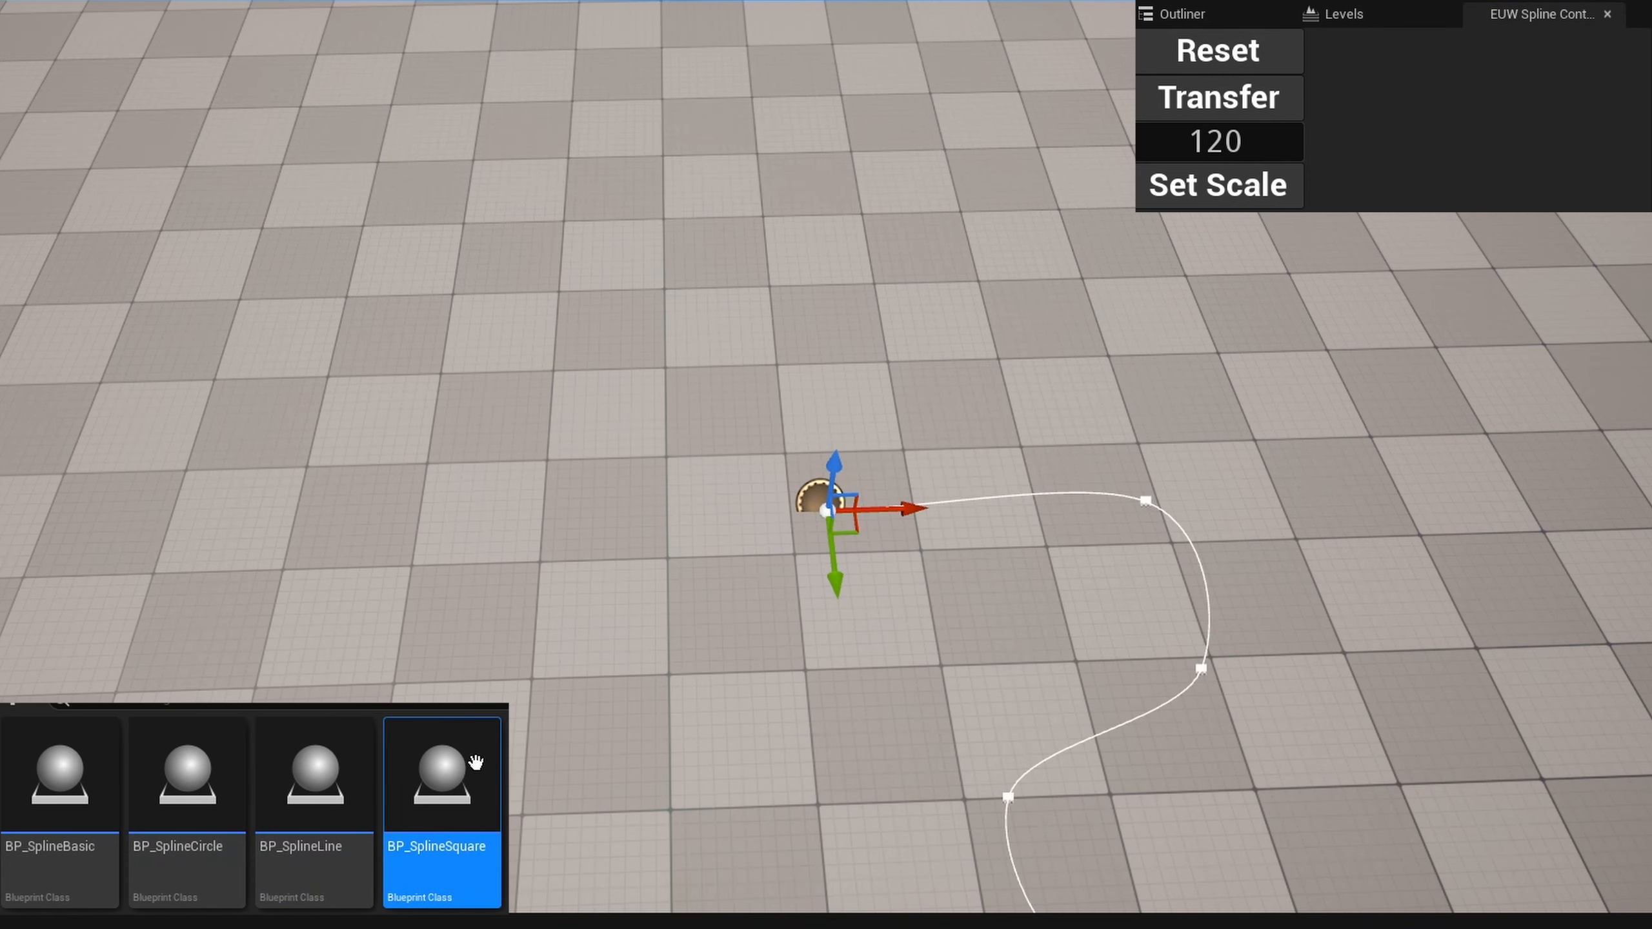
{"action": "left_click", "coordinate": [1255, 98]}
Step: Set the spline scale value in the utility widget to 100
{"action": "mouse_move", "coordinate": [1007, 564]}
{"action": "right_mouse_down"}
{"action": "mouse_move", "coordinate": [1106, 534]}
{"action": "mouse_move", "coordinate": [1007, 564]}
{"action": "right_mouse_up"}
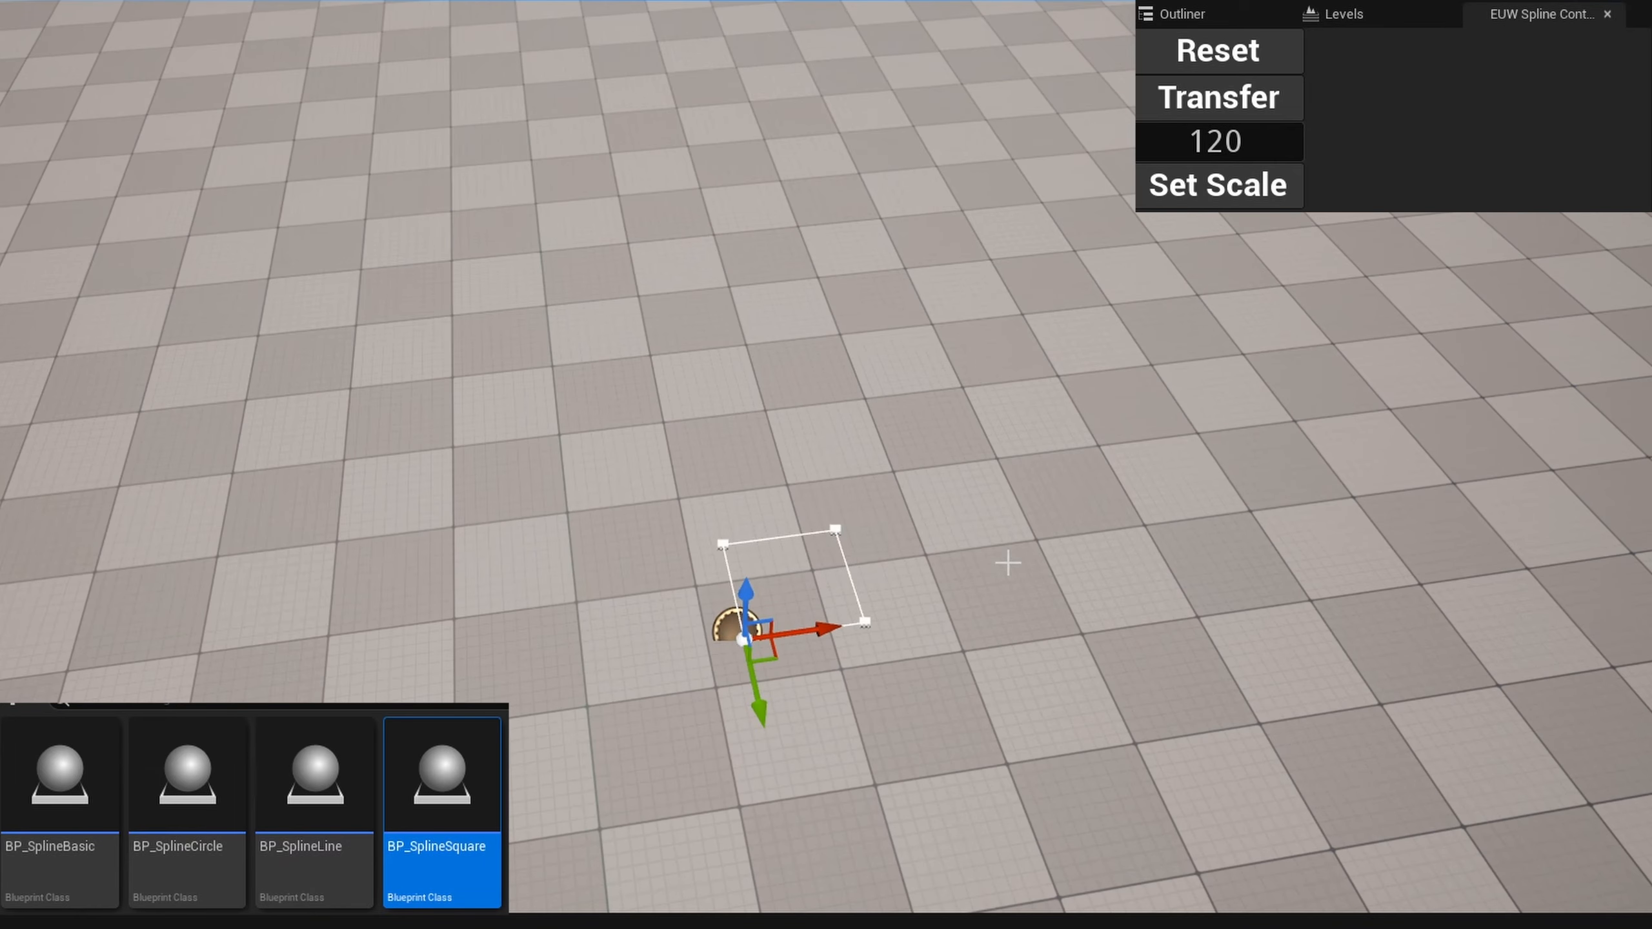
{"action": "double_click", "coordinate": [1210, 141]}
{"action": "type", "text": "100"}
{"action": "key", "text": "Return"}
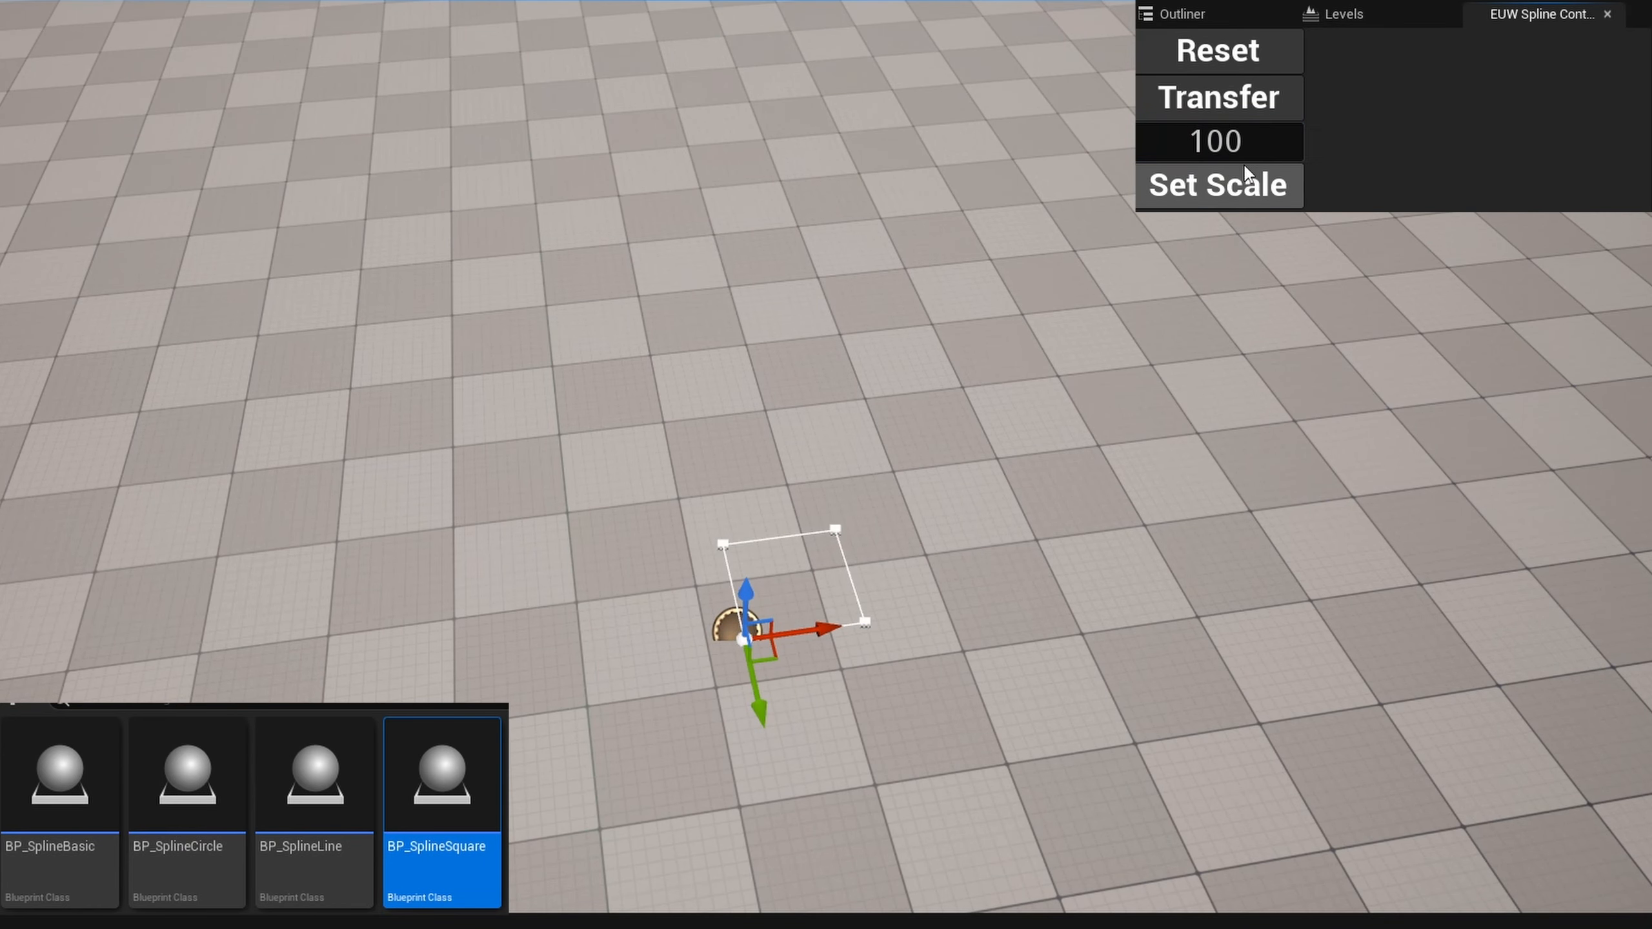
Step: Set the scale value to 120 and apply it repeatedly to enlarge the square spline
{"action": "double_click", "coordinate": [1238, 142]}
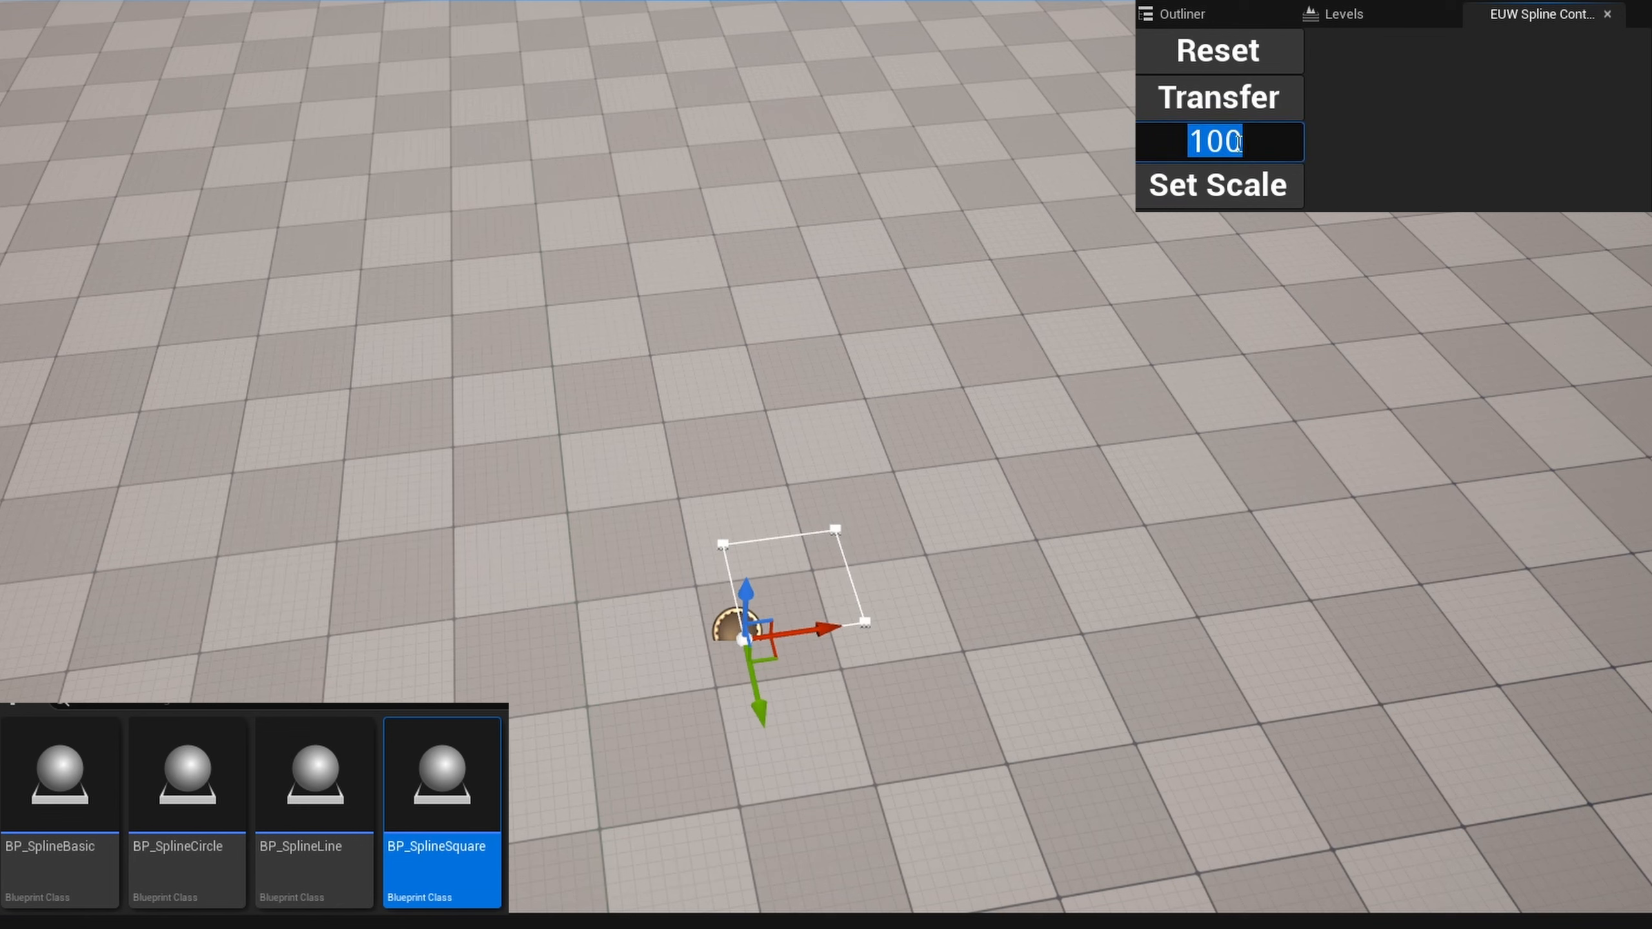
{"action": "type", "text": "1"}
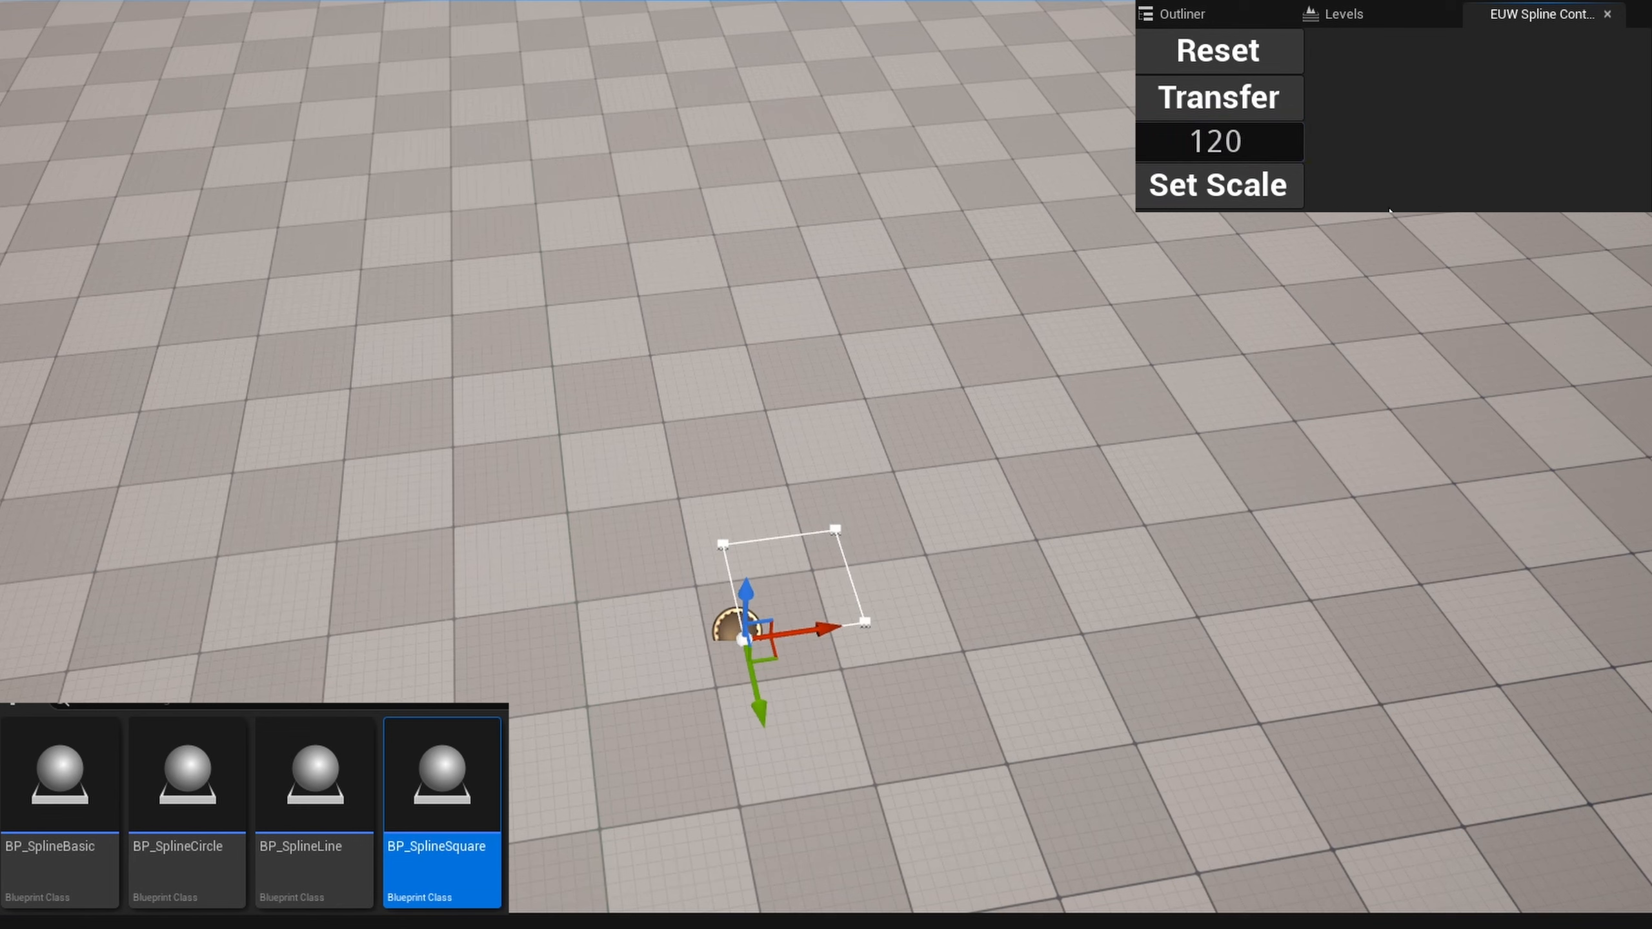
{"action": "left_click", "coordinate": [1257, 192]}
{"action": "left_click", "coordinate": [1254, 197]}
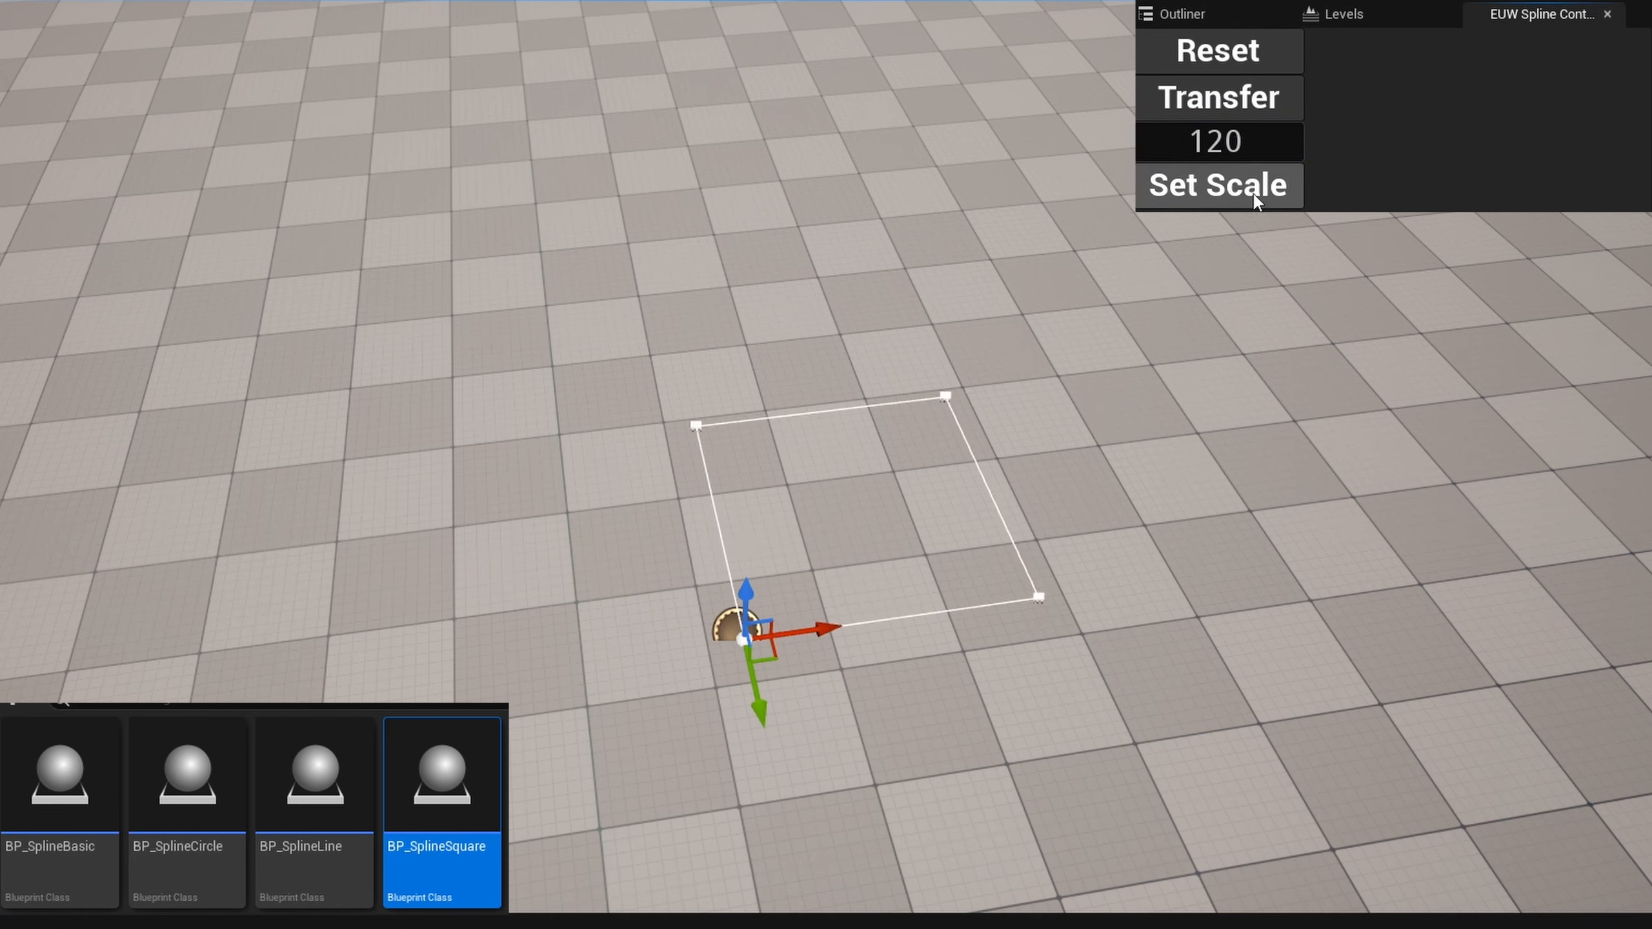
{"action": "left_click", "coordinate": [1254, 195]}
Step: Transfer the BP_SplineCircle shape to the spline actor and enlarge it with the scale of 120
{"action": "left_click", "coordinate": [222, 889]}
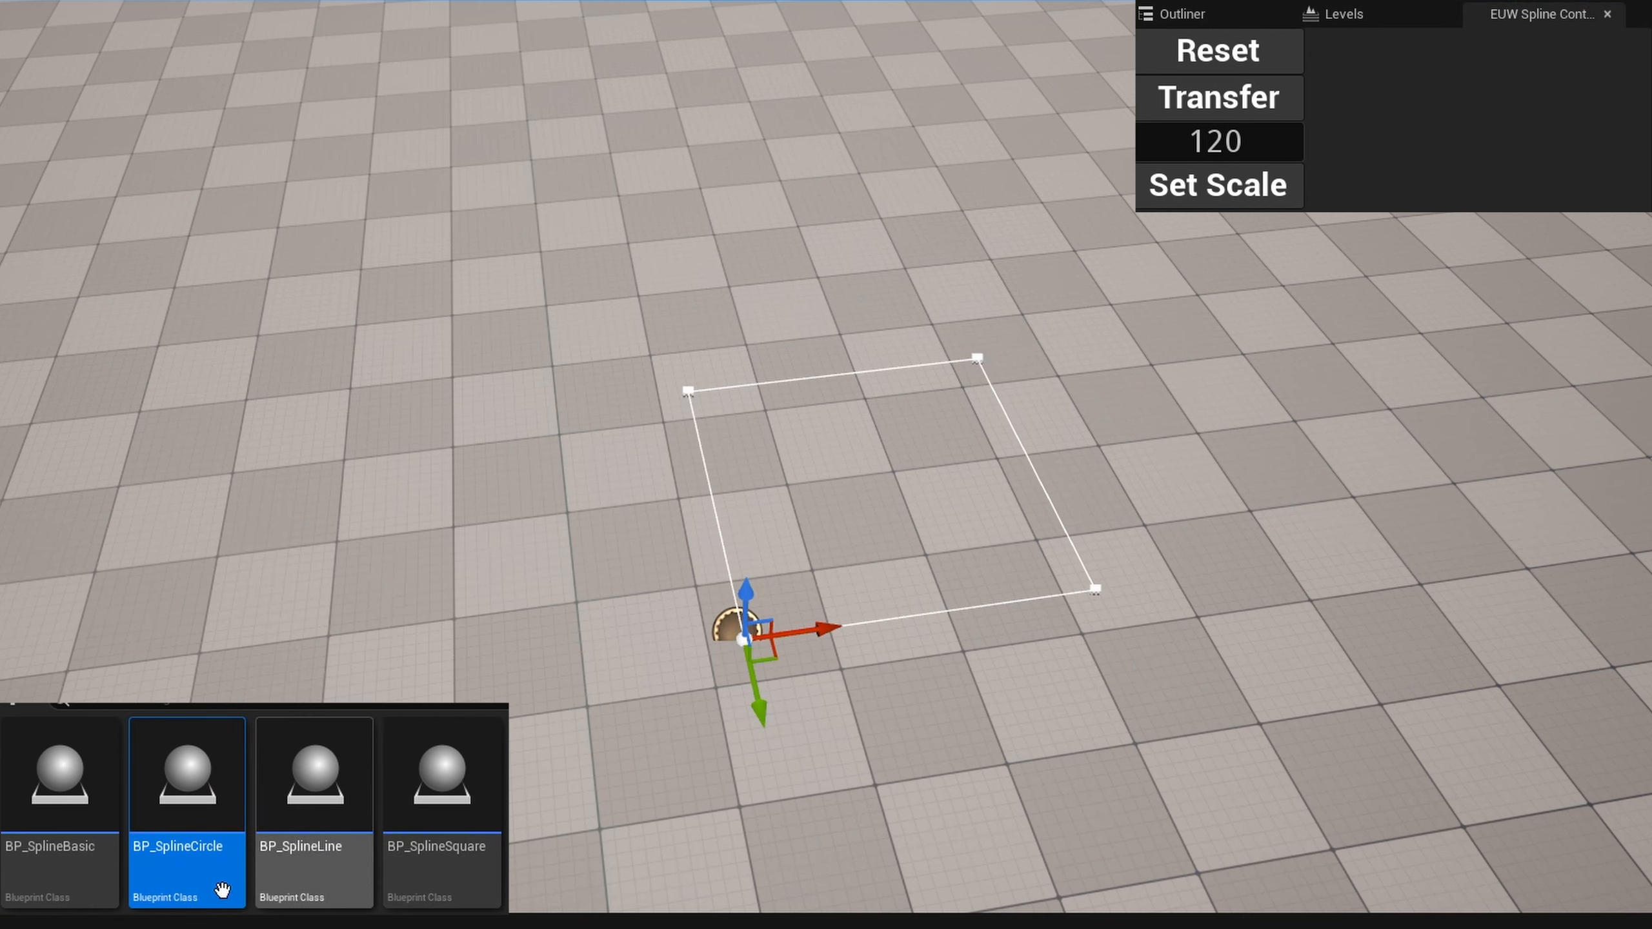
{"action": "left_click", "coordinate": [1255, 112]}
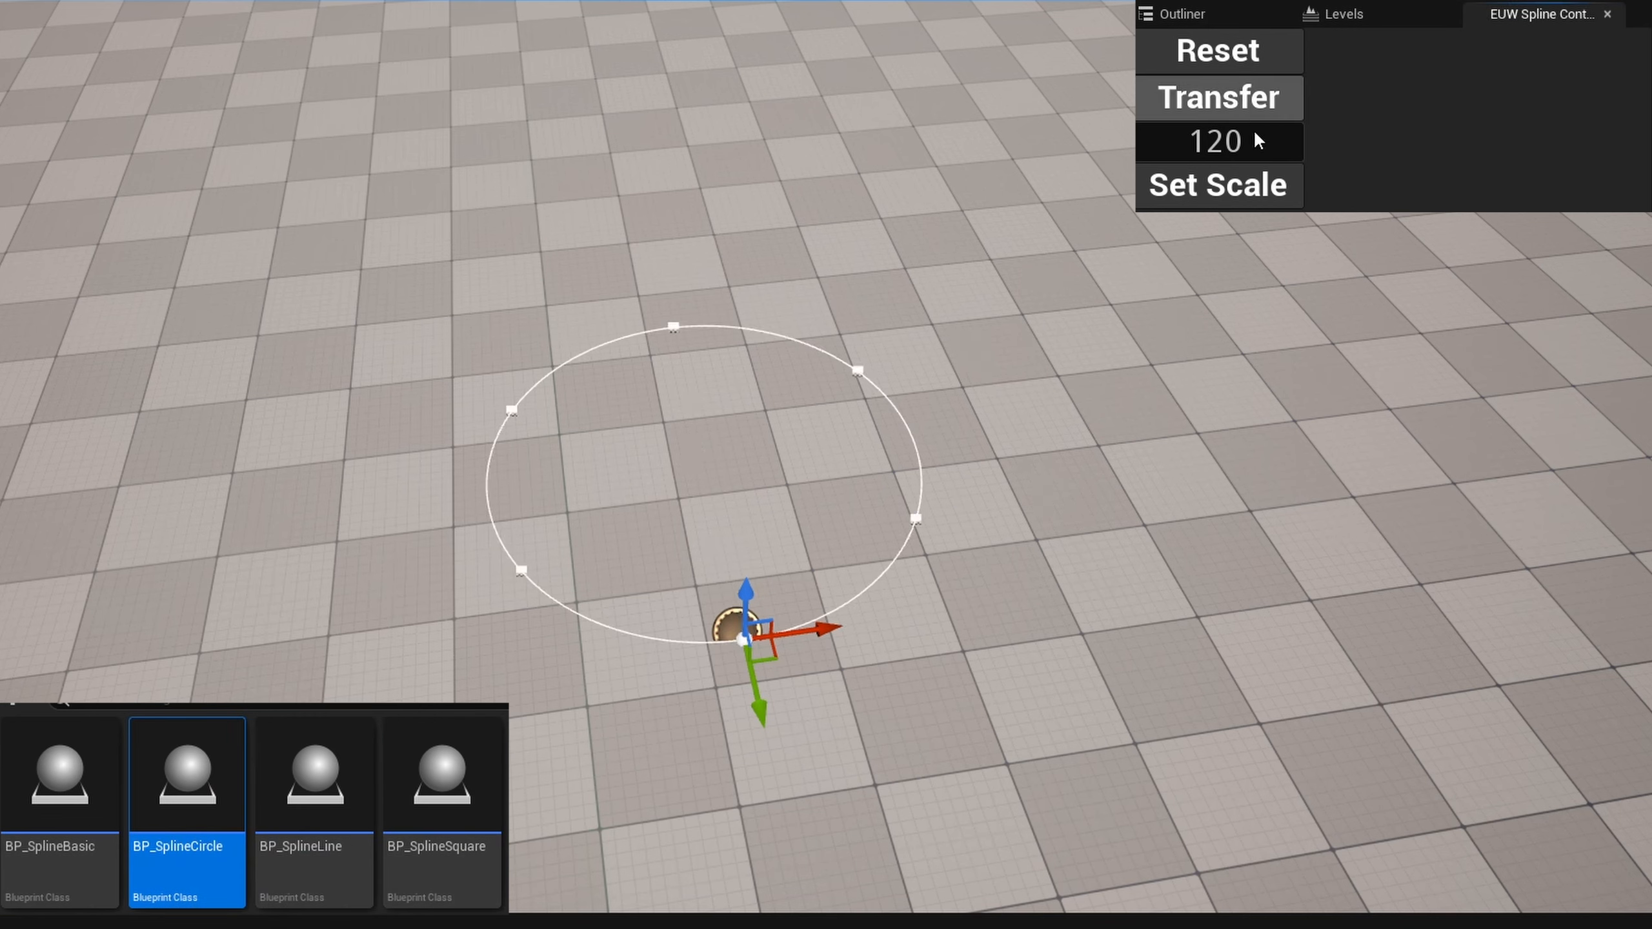
{"action": "left_click", "coordinate": [1239, 205]}
Step: Set the scale value to 50 and apply it to the circular spline
{"action": "left_click", "coordinate": [1219, 142]}
{"action": "type", "text": "50"}
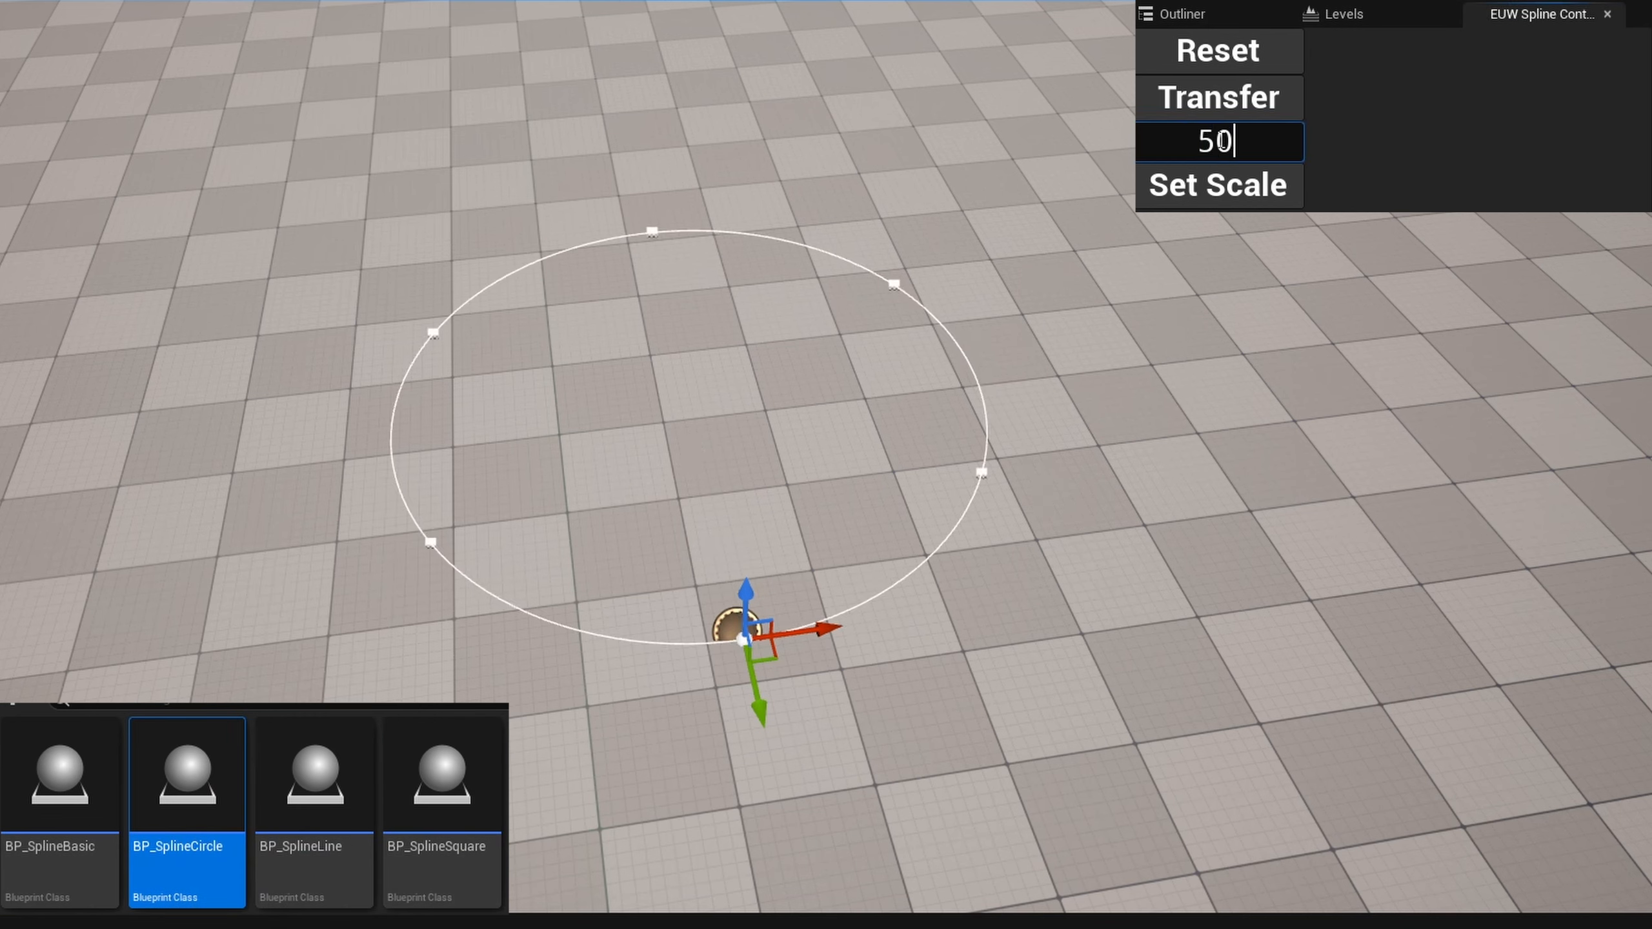
{"action": "left_click", "coordinate": [1233, 183]}
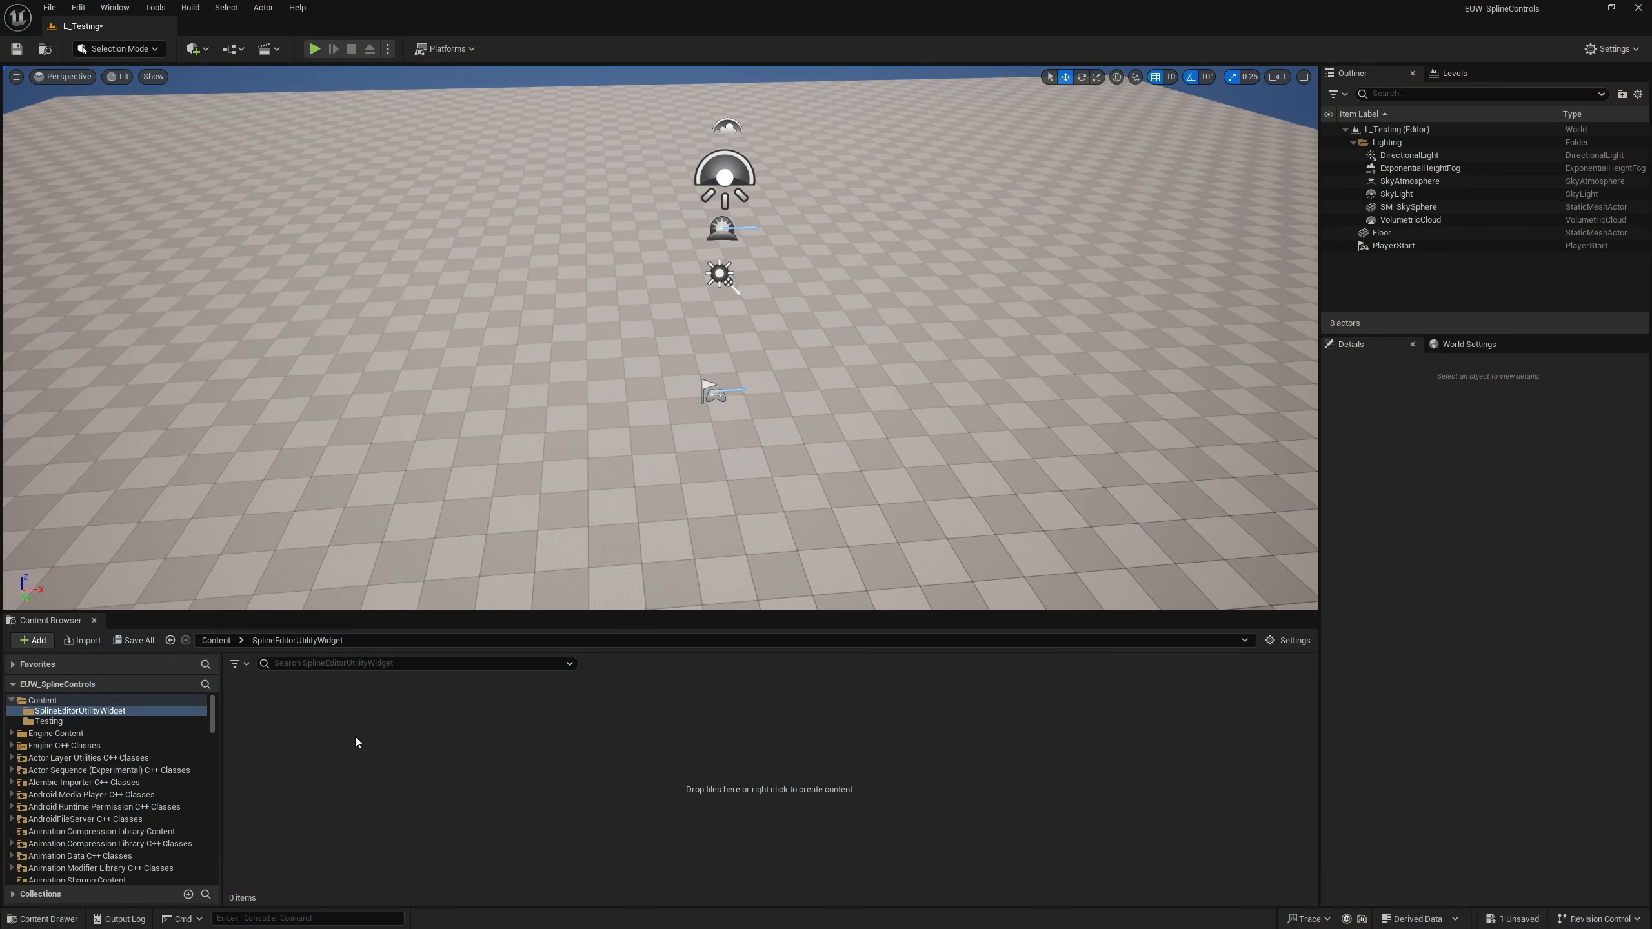
Step: Create an Editor Utility Widget with a Stack Box root in the SplineEditorUtilityWidget folder and name it EUW_SplineManager
{"action": "right_click", "coordinate": [333, 744]}
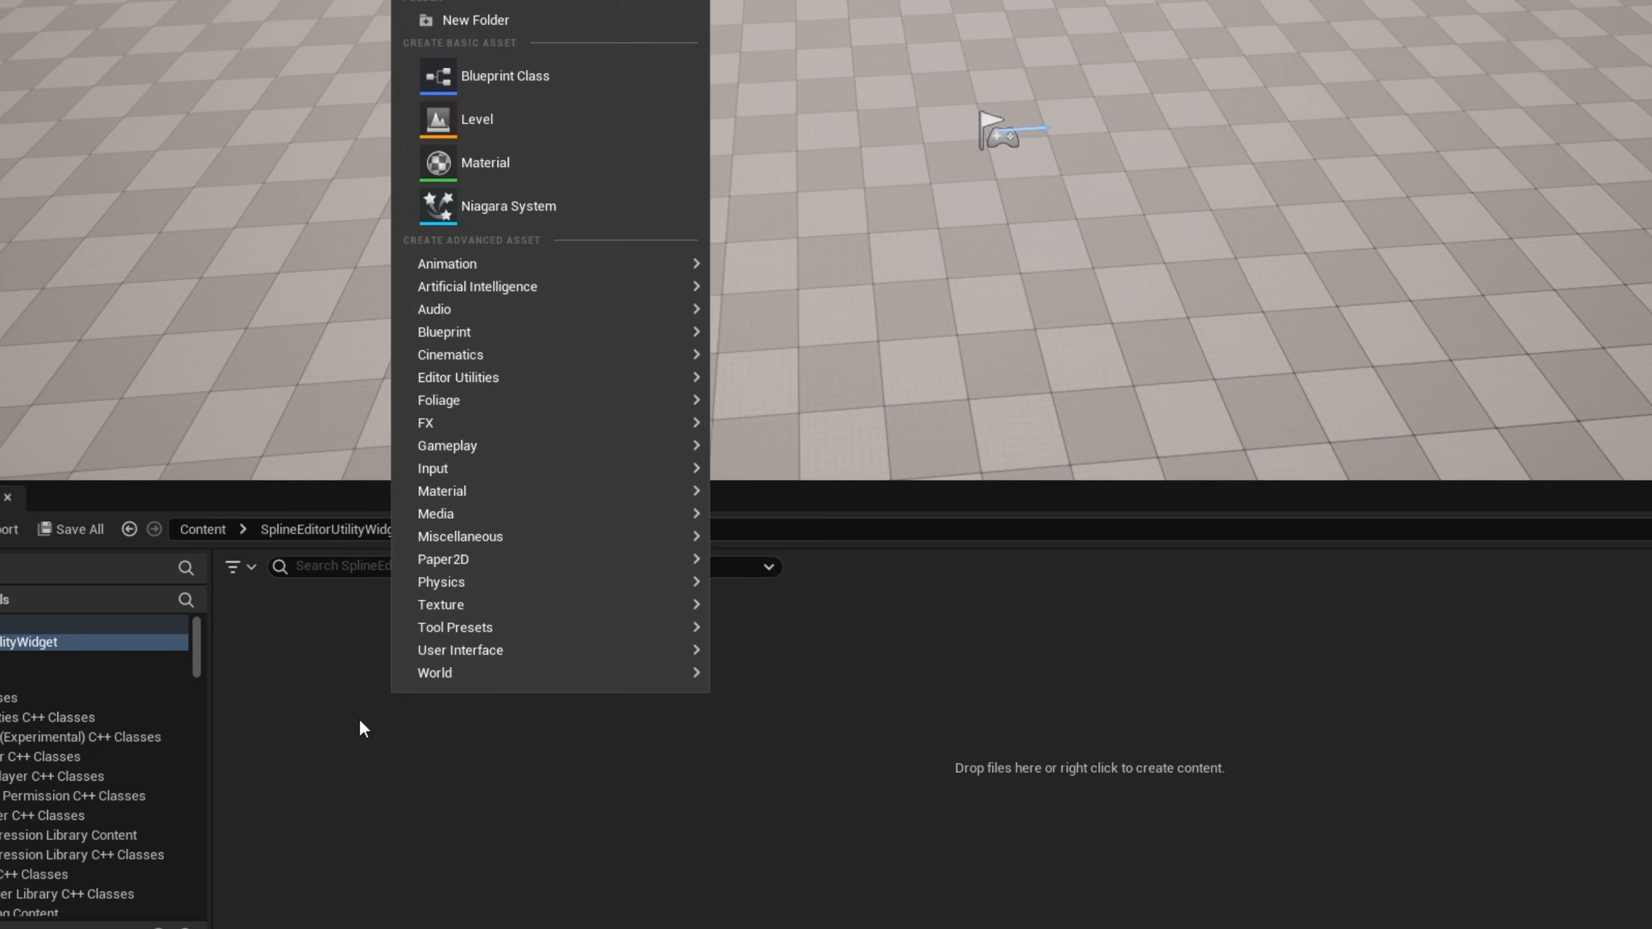
{"action": "mouse_move", "coordinate": [453, 373]}
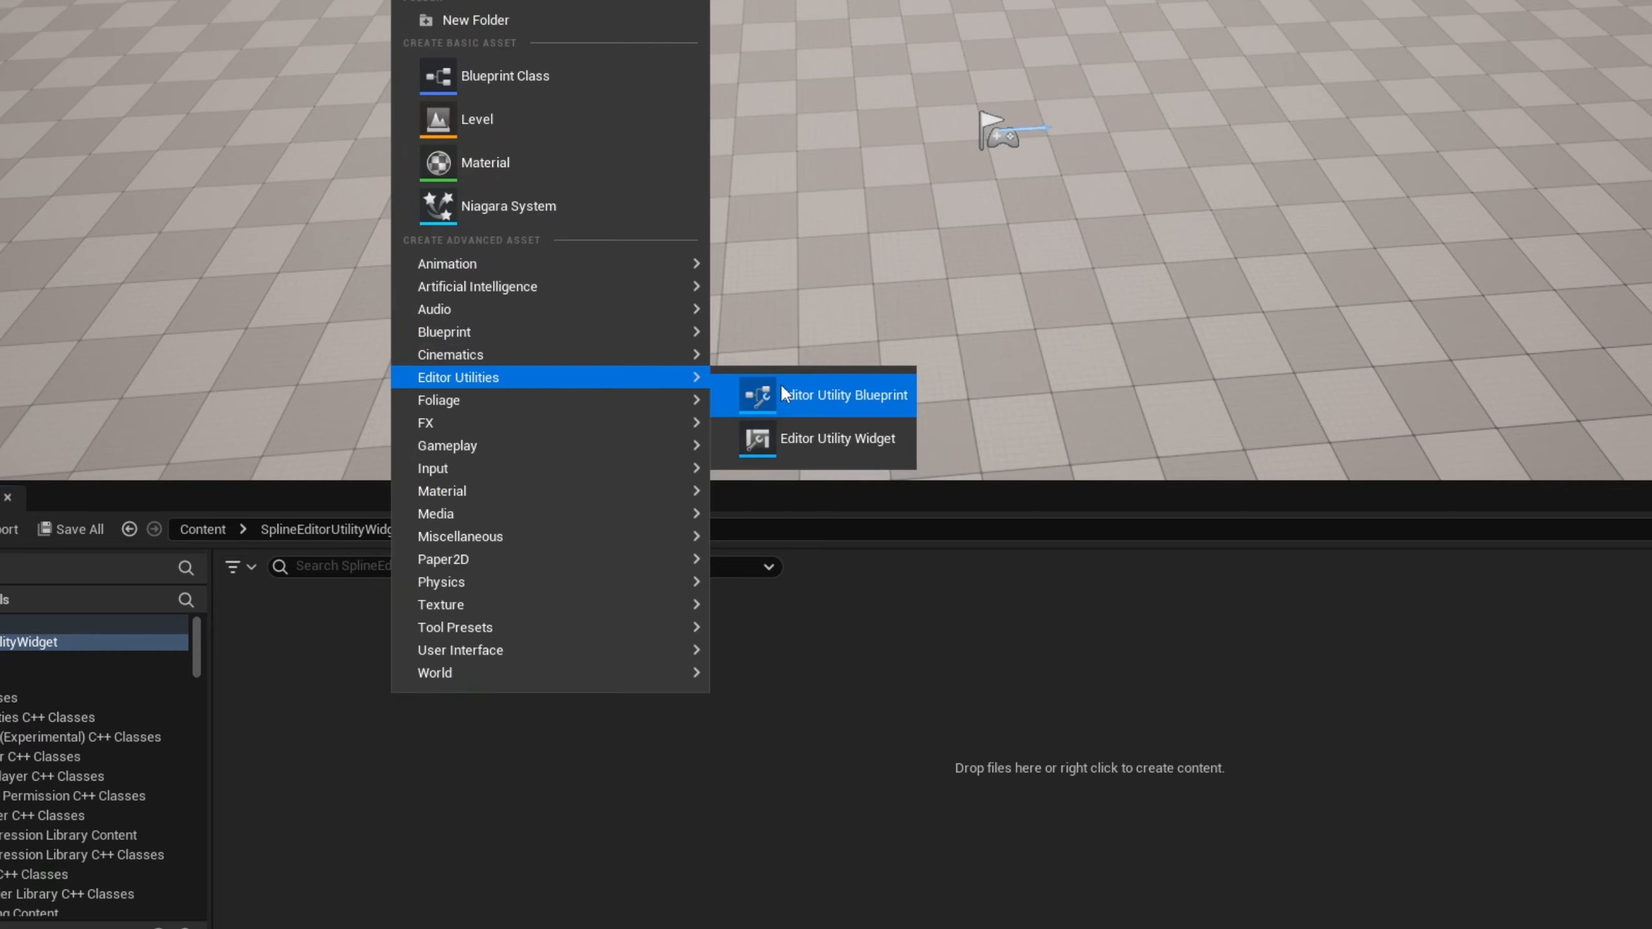
{"action": "left_click", "coordinate": [816, 439]}
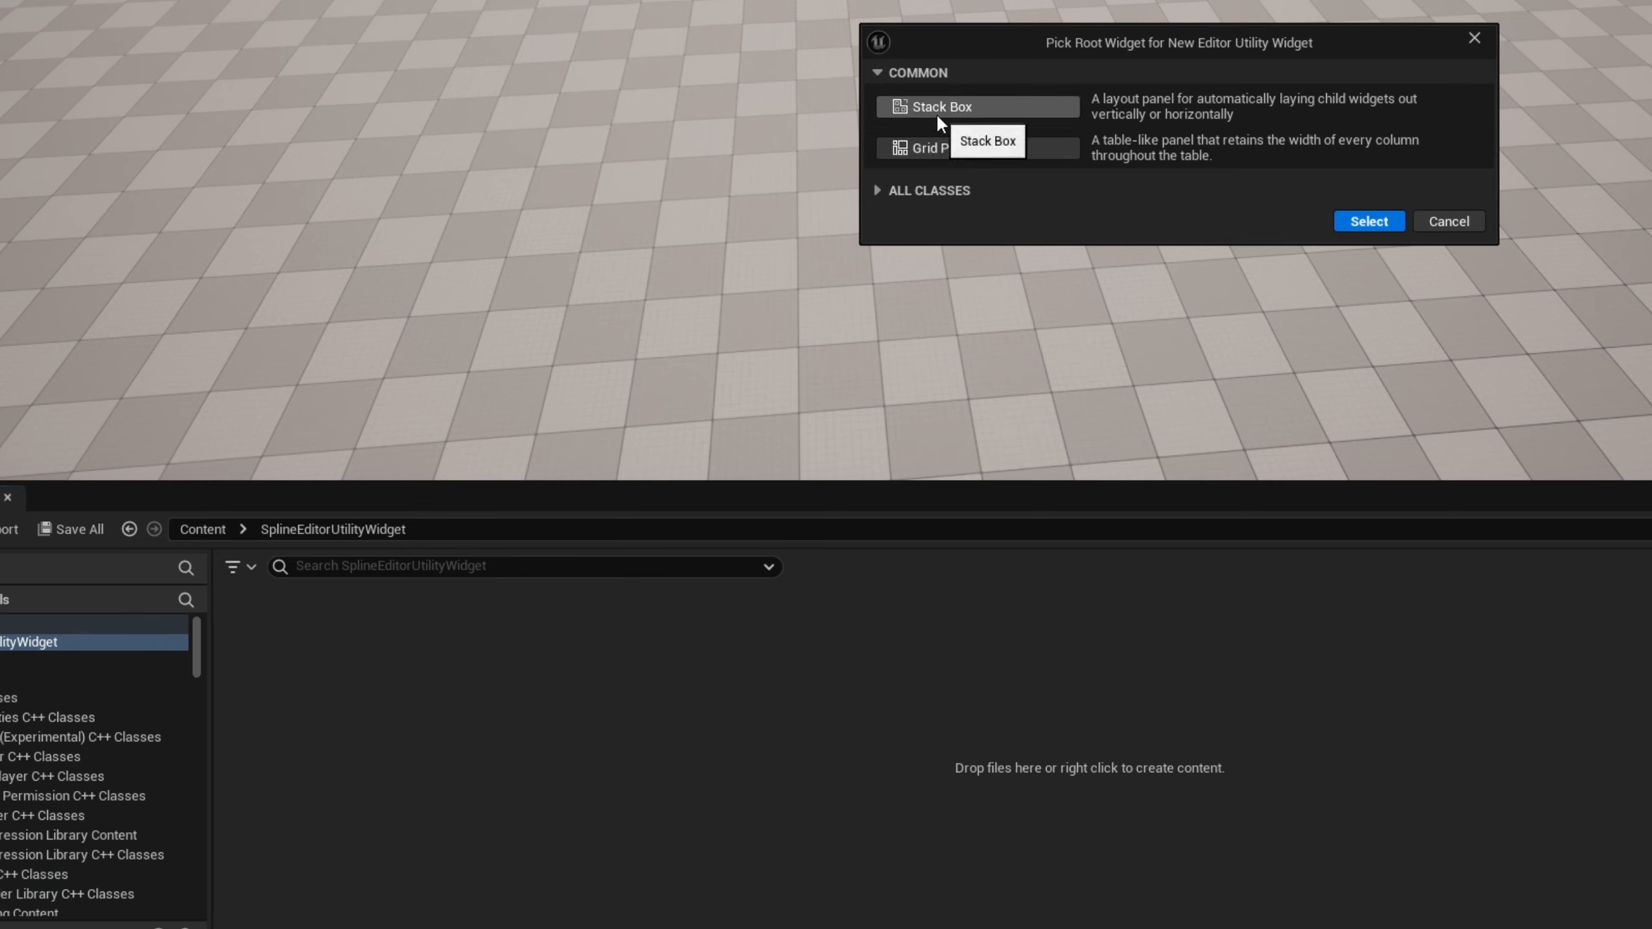
{"action": "double_click", "coordinate": [959, 109]}
{"action": "type", "text": "EUW_SplineM"}
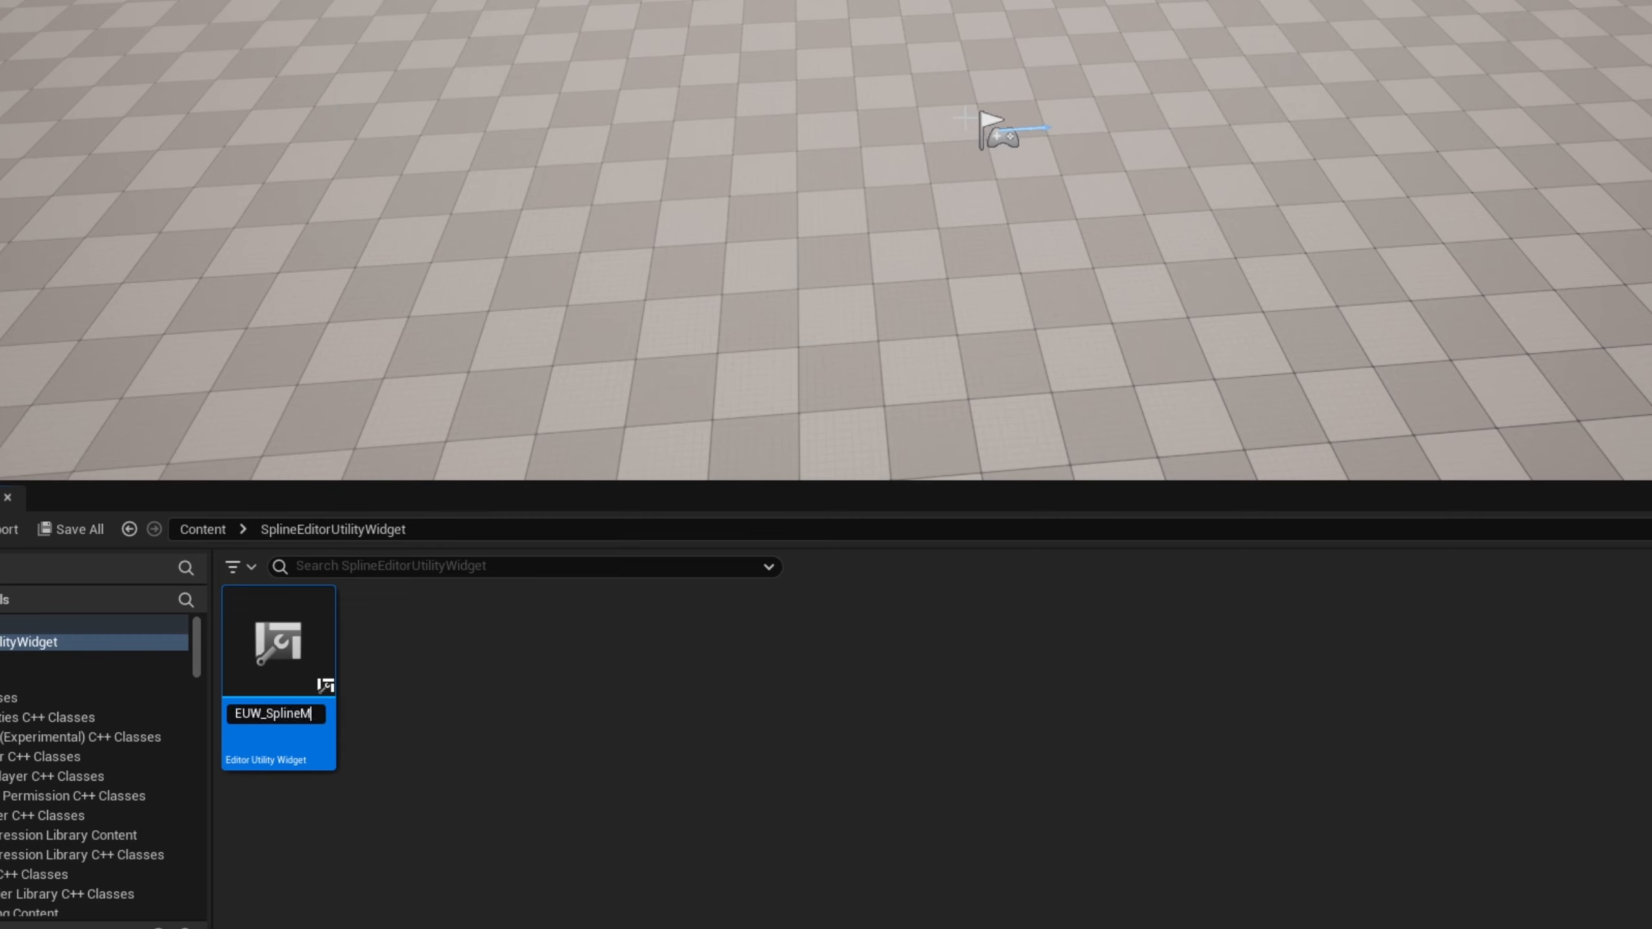
{"action": "type", "text": "anager"}
{"action": "key", "text": "Return"}
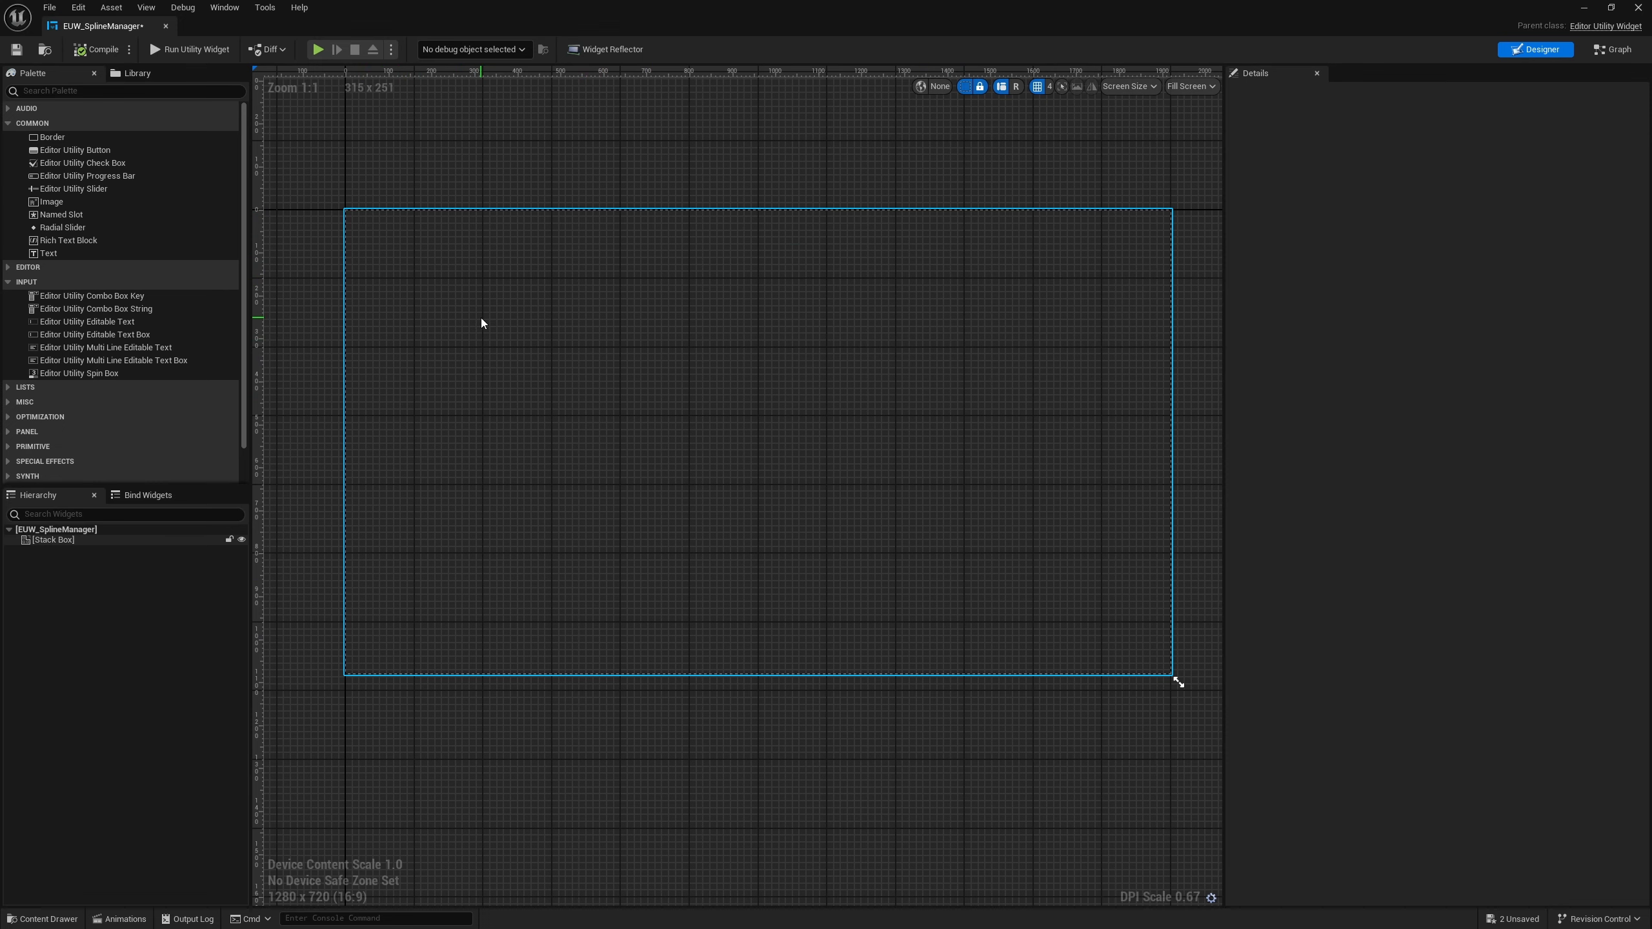
Step: Add an Editor Utility Button to the Stack Box and nest a Text widget inside it
{"action": "left_click", "coordinate": [87, 152]}
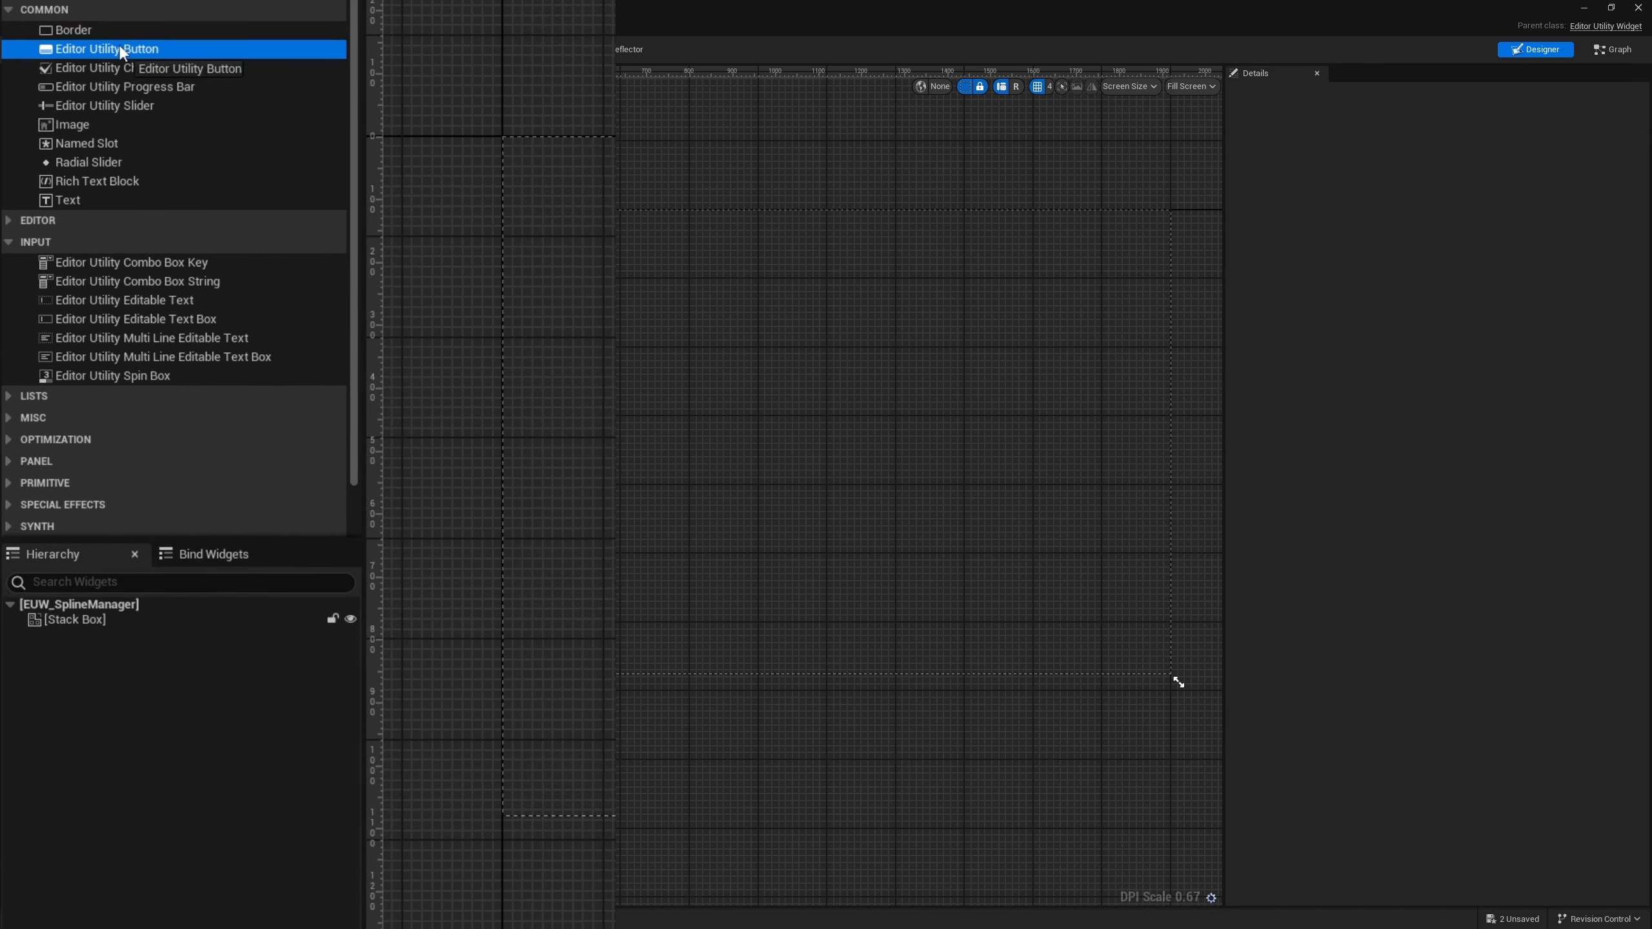
{"action": "left_click_drag", "start_coordinate": [122, 53], "coordinate": [561, 219]}
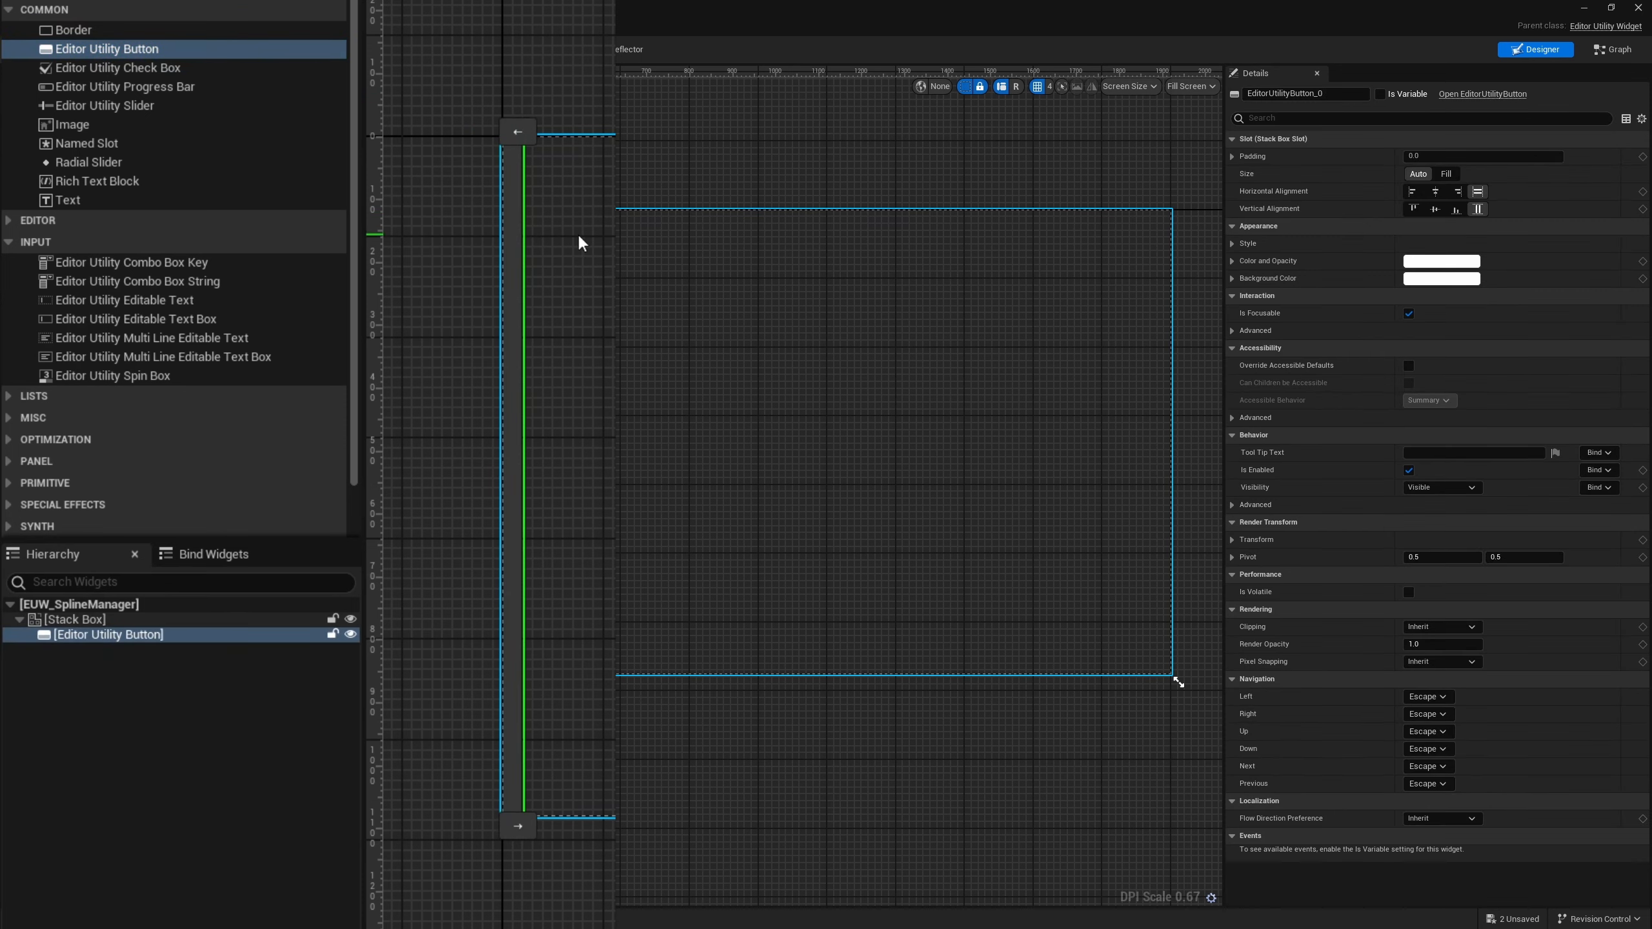
{"action": "left_click_drag", "start_coordinate": [54, 202], "coordinate": [129, 635]}
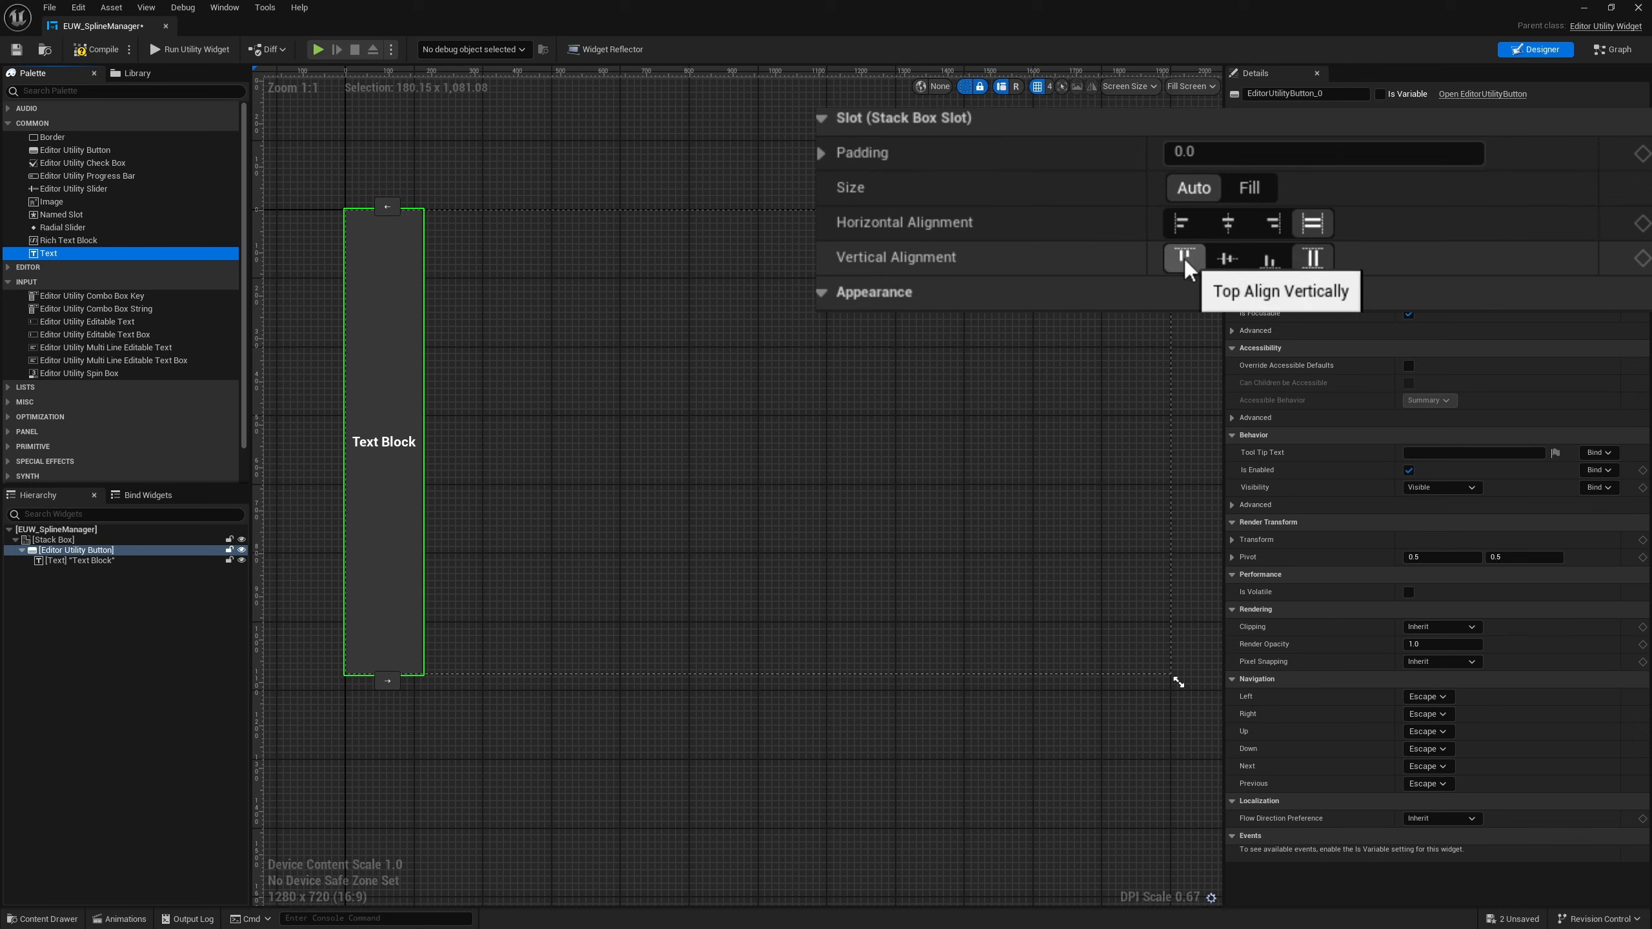
Step: Align the button vertically to the top of its slot and change its text block to "Reset"
{"action": "left_click", "coordinate": [1391, 214]}
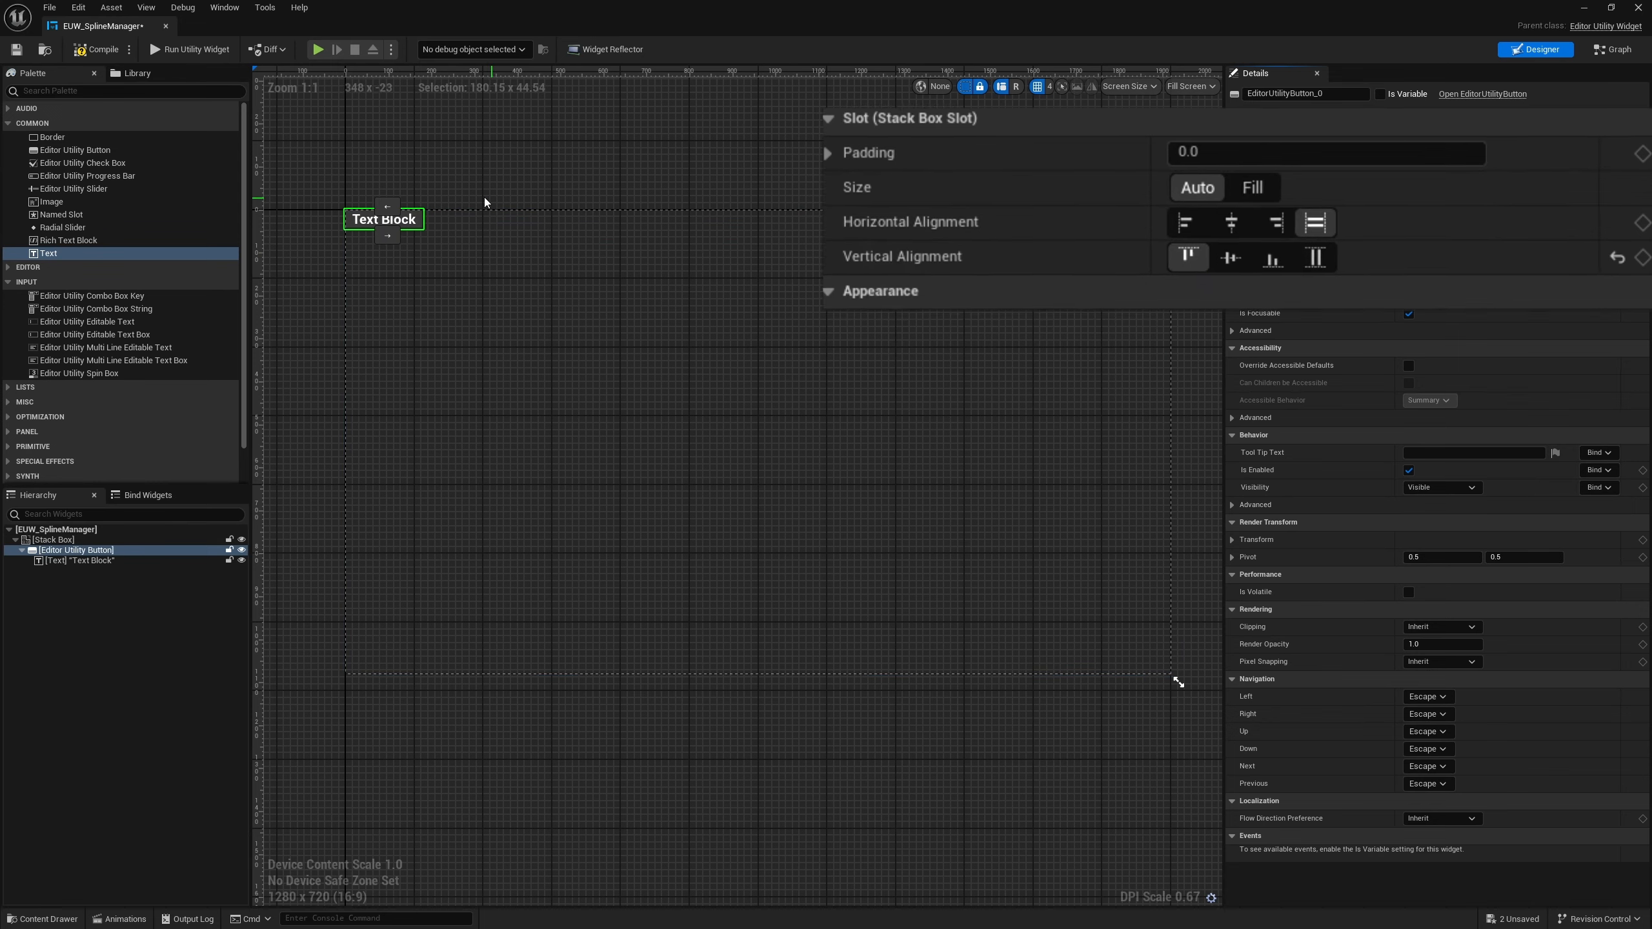
{"action": "scroll", "coordinate": [356, 212], "scroll_direction": "up", "scroll_amount": 6}
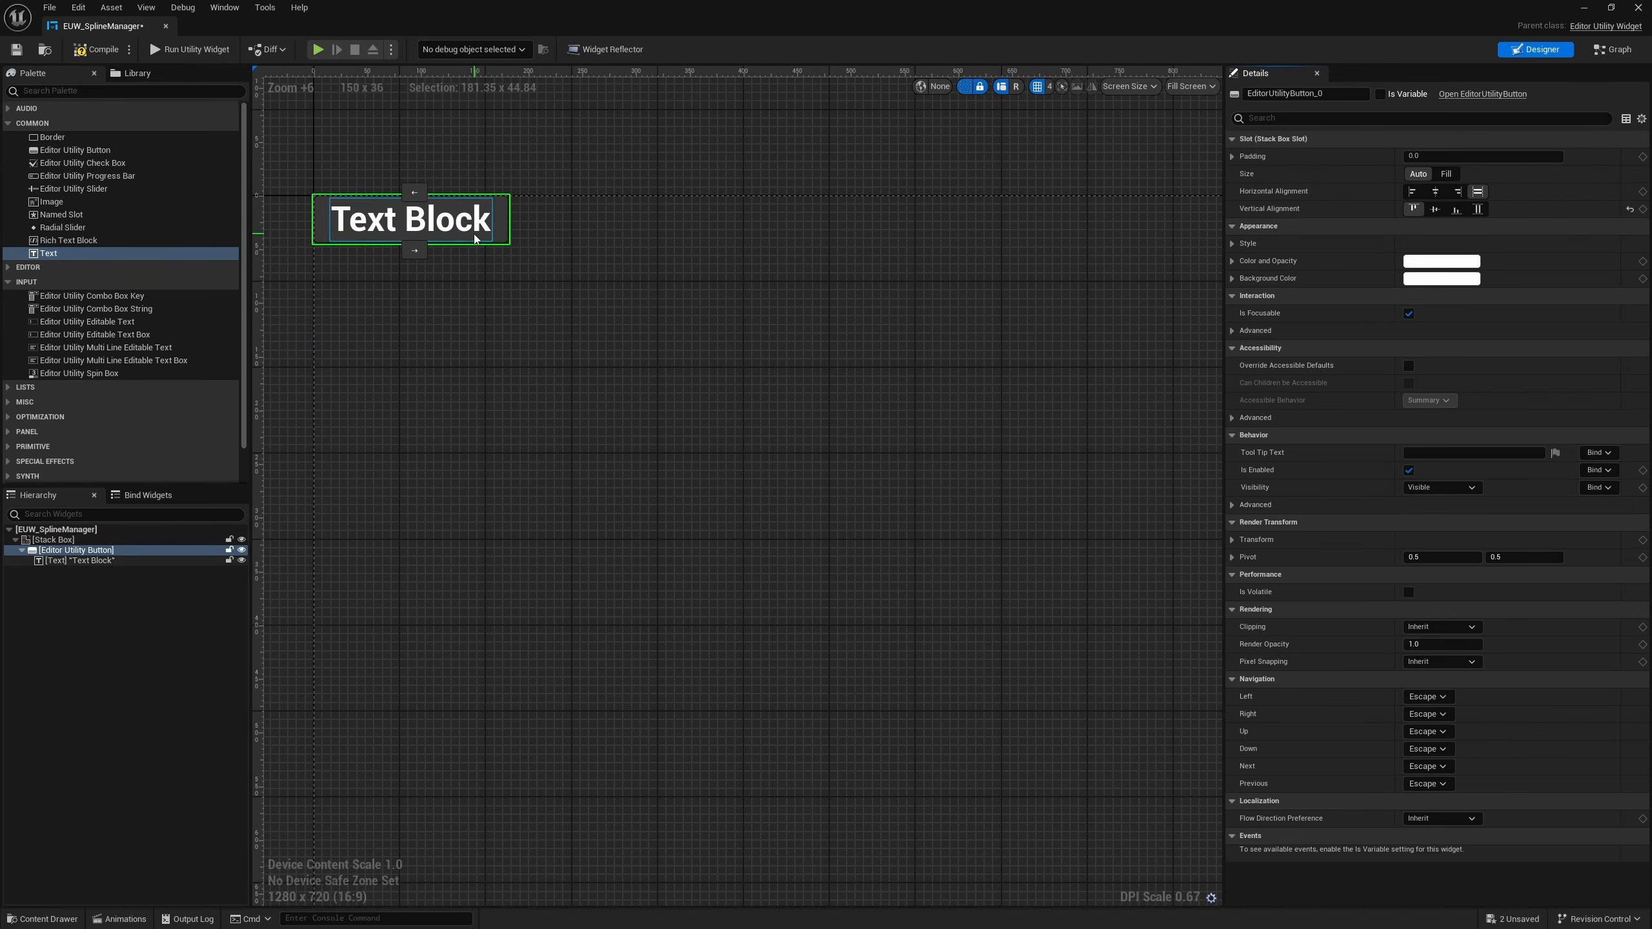
{"action": "left_click", "coordinate": [103, 561]}
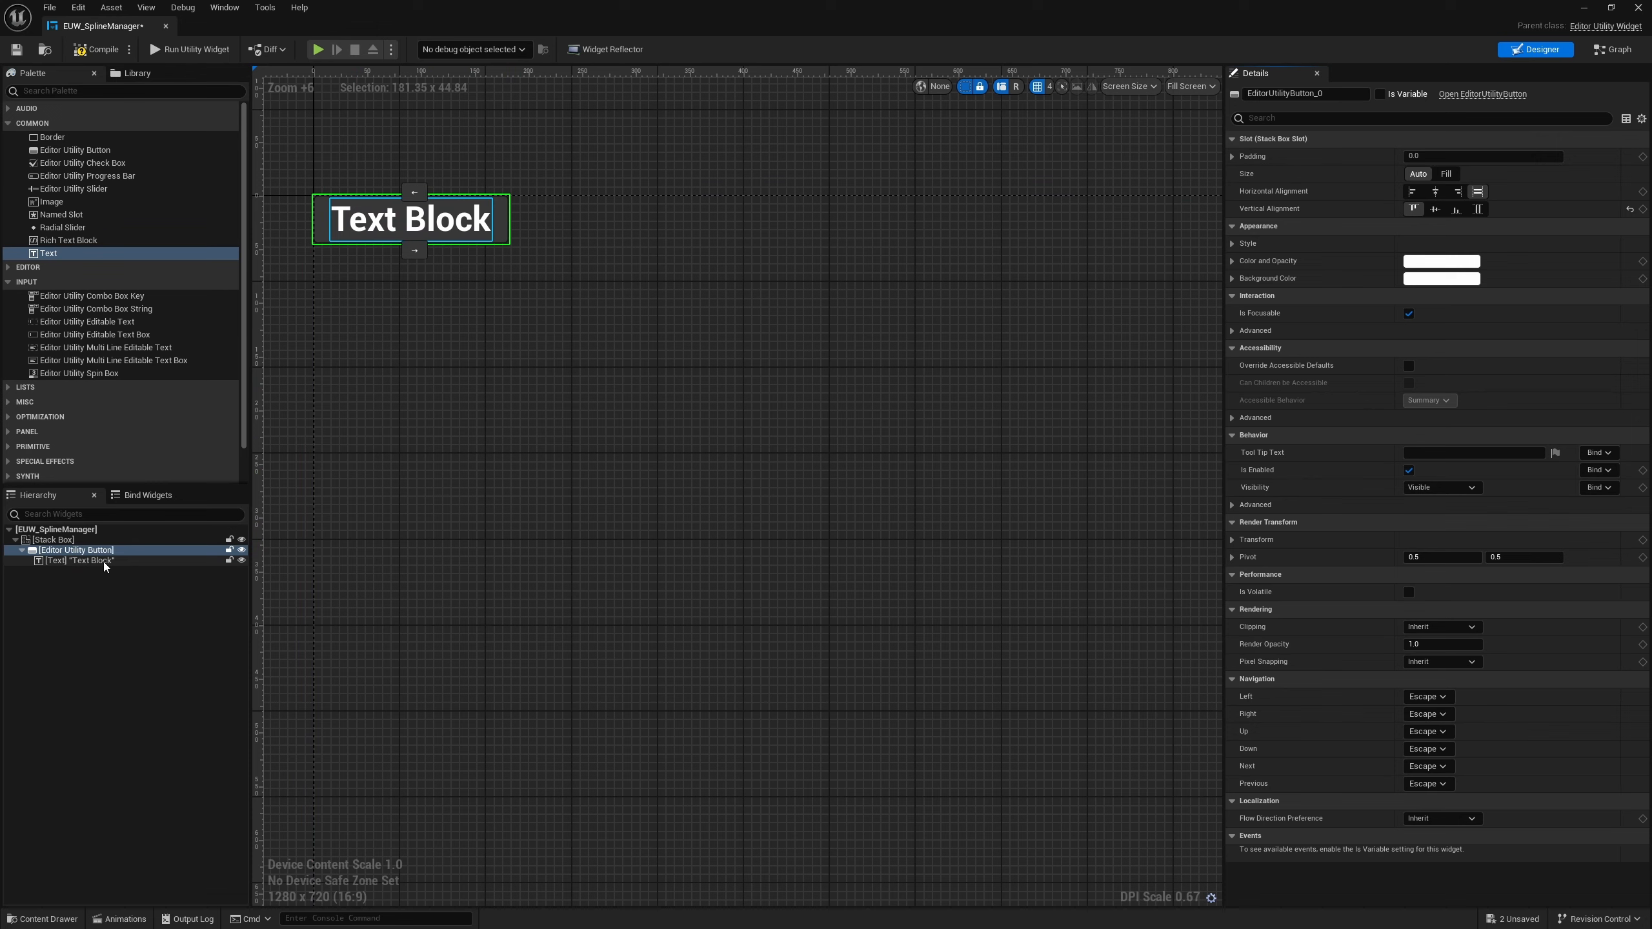
{"action": "left_click", "coordinate": [1414, 226]}
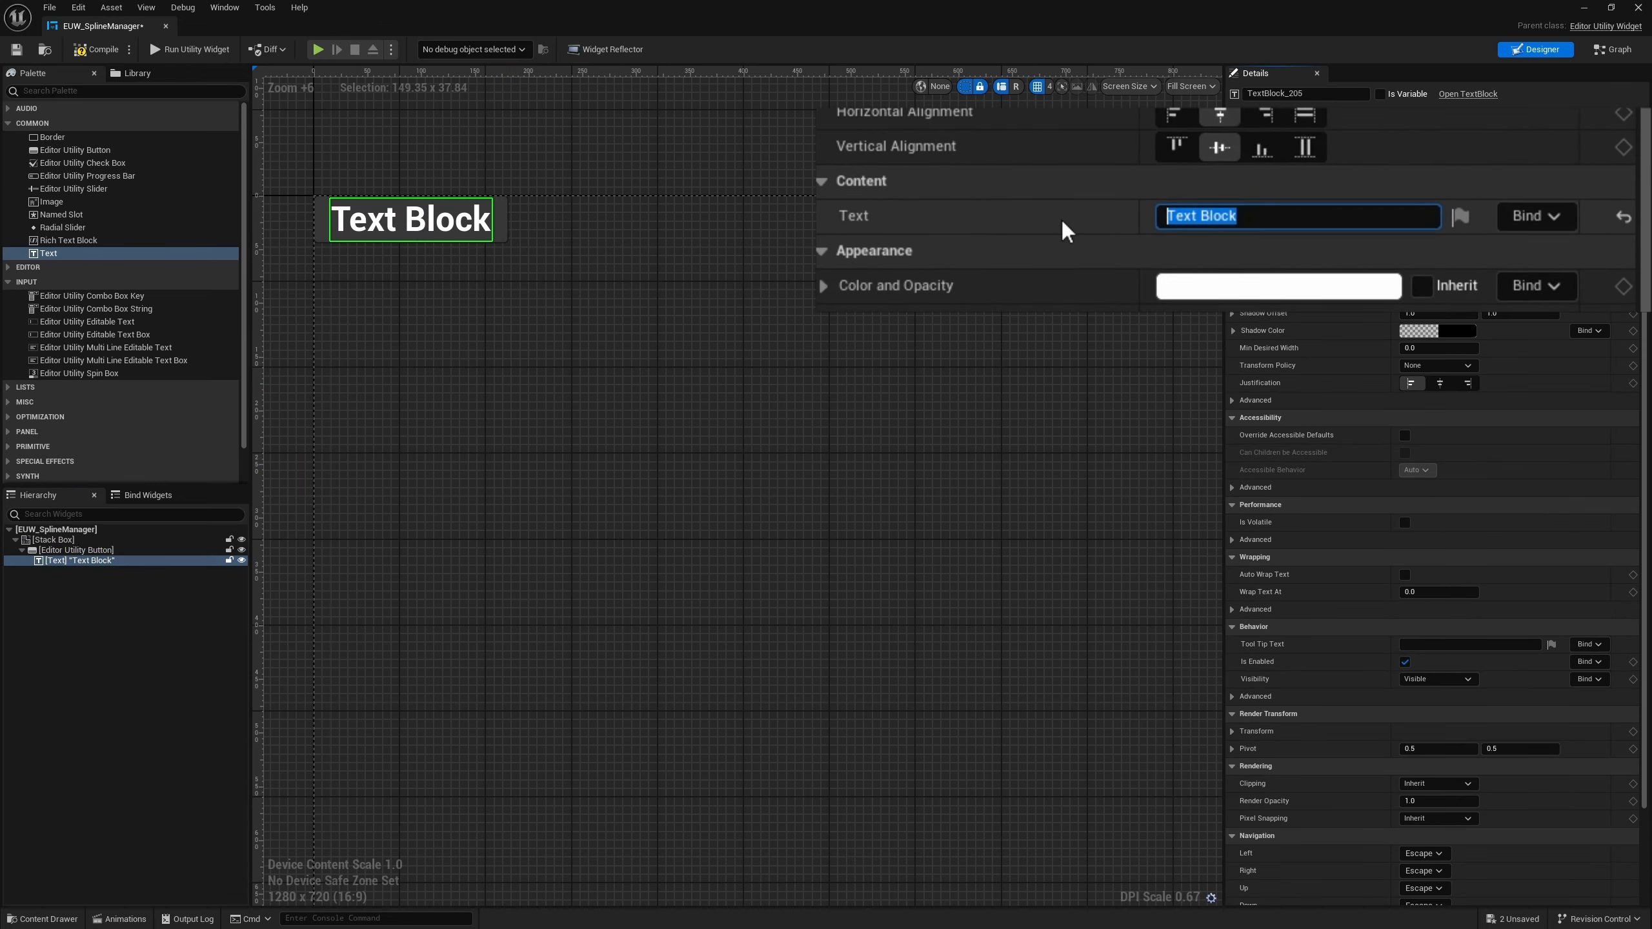
{"action": "type", "text": "Reset"}
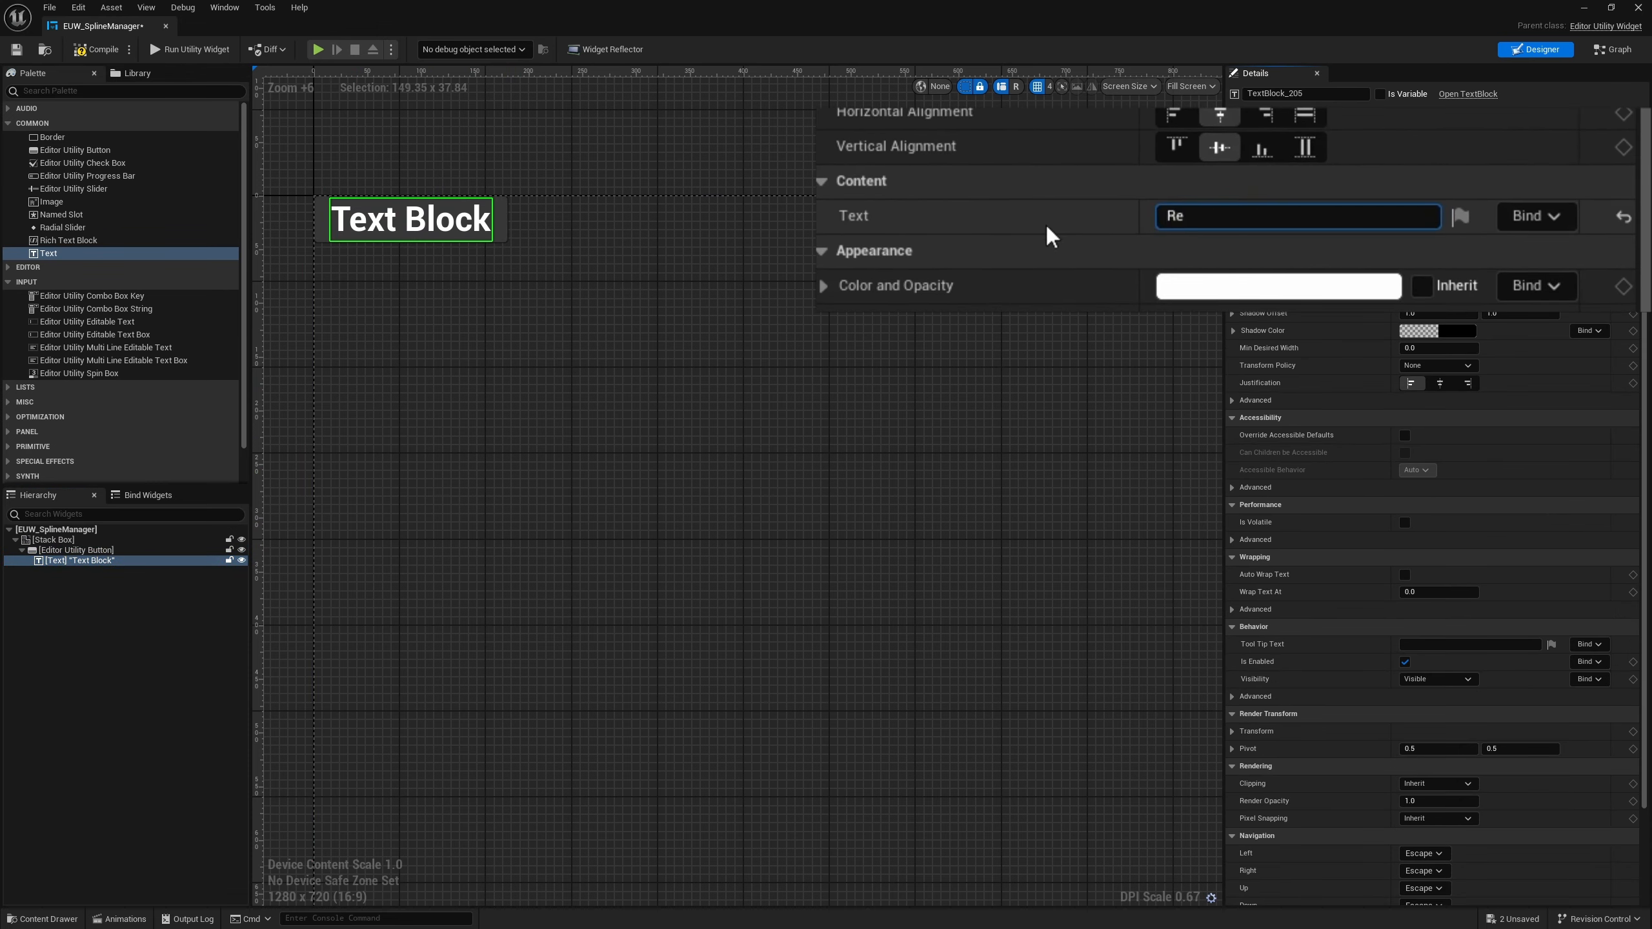
{"action": "key", "text": "Return"}
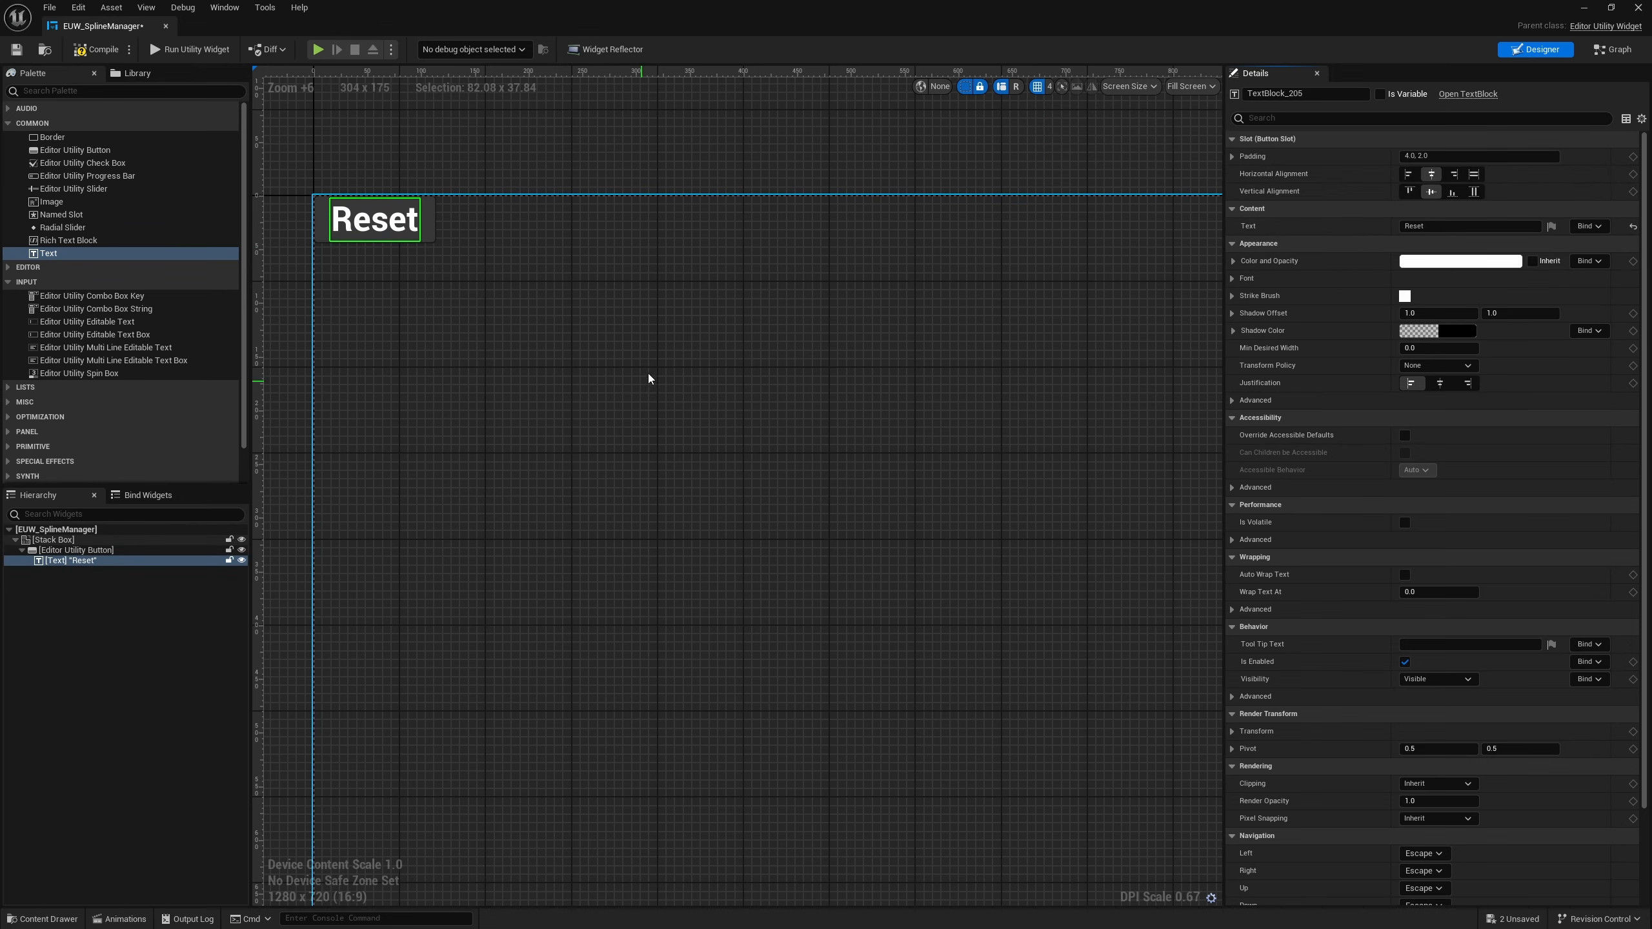
Step: Make the Editor Utility Button a variable and rename it Button_Reset
{"action": "left_click", "coordinate": [91, 551]}
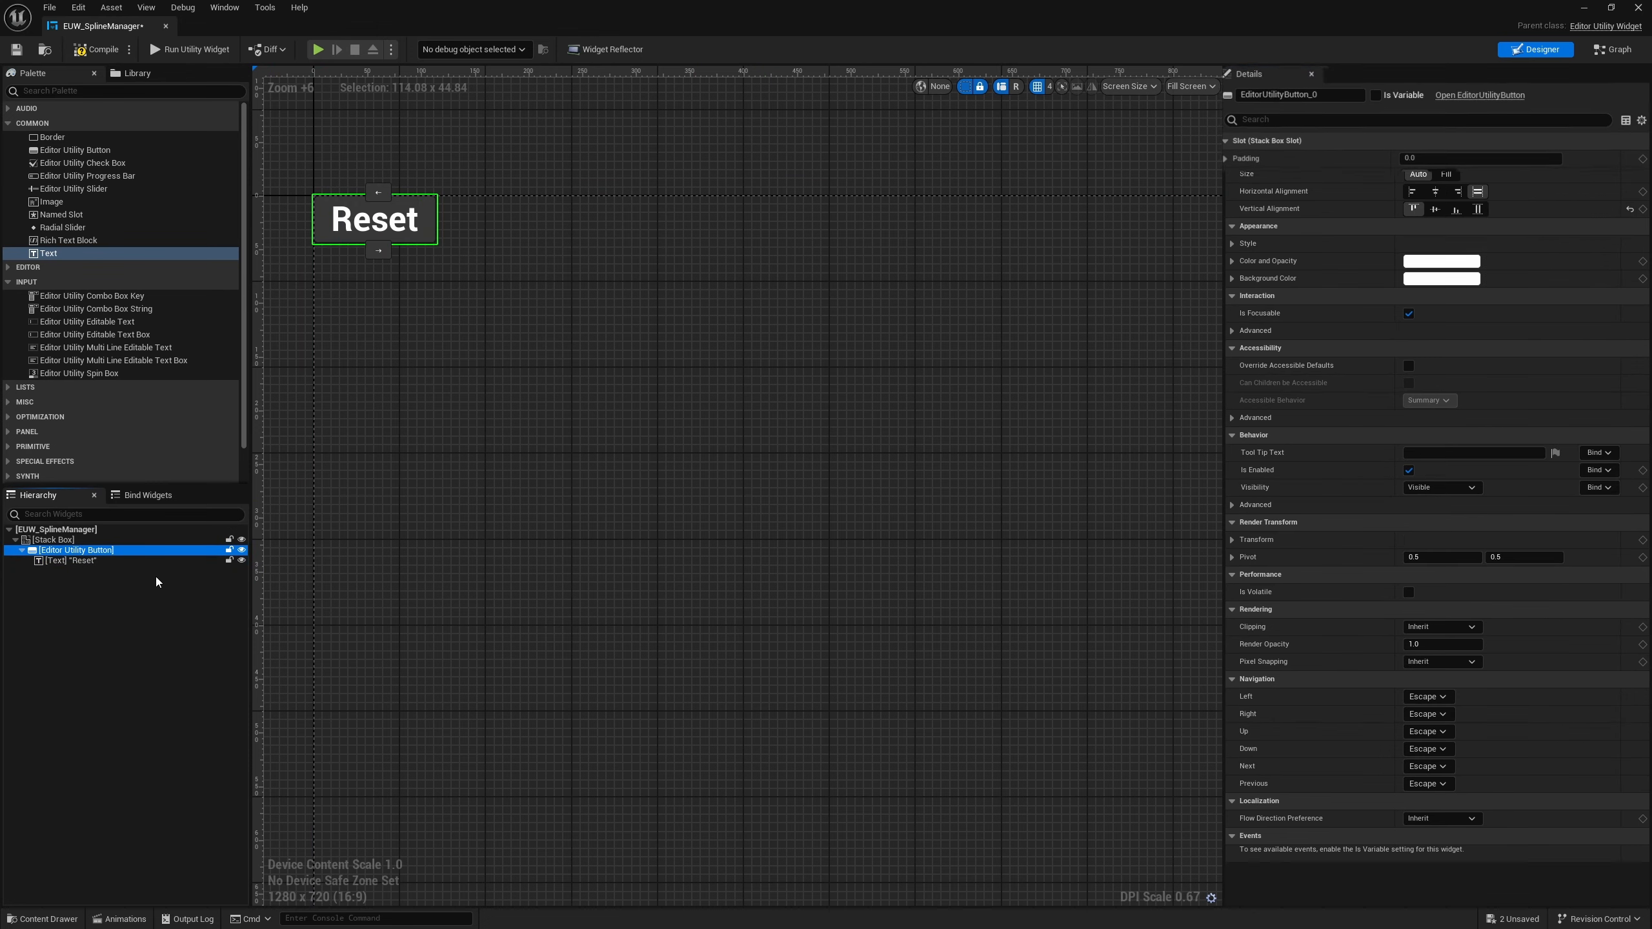
{"action": "left_click", "coordinate": [1380, 94]}
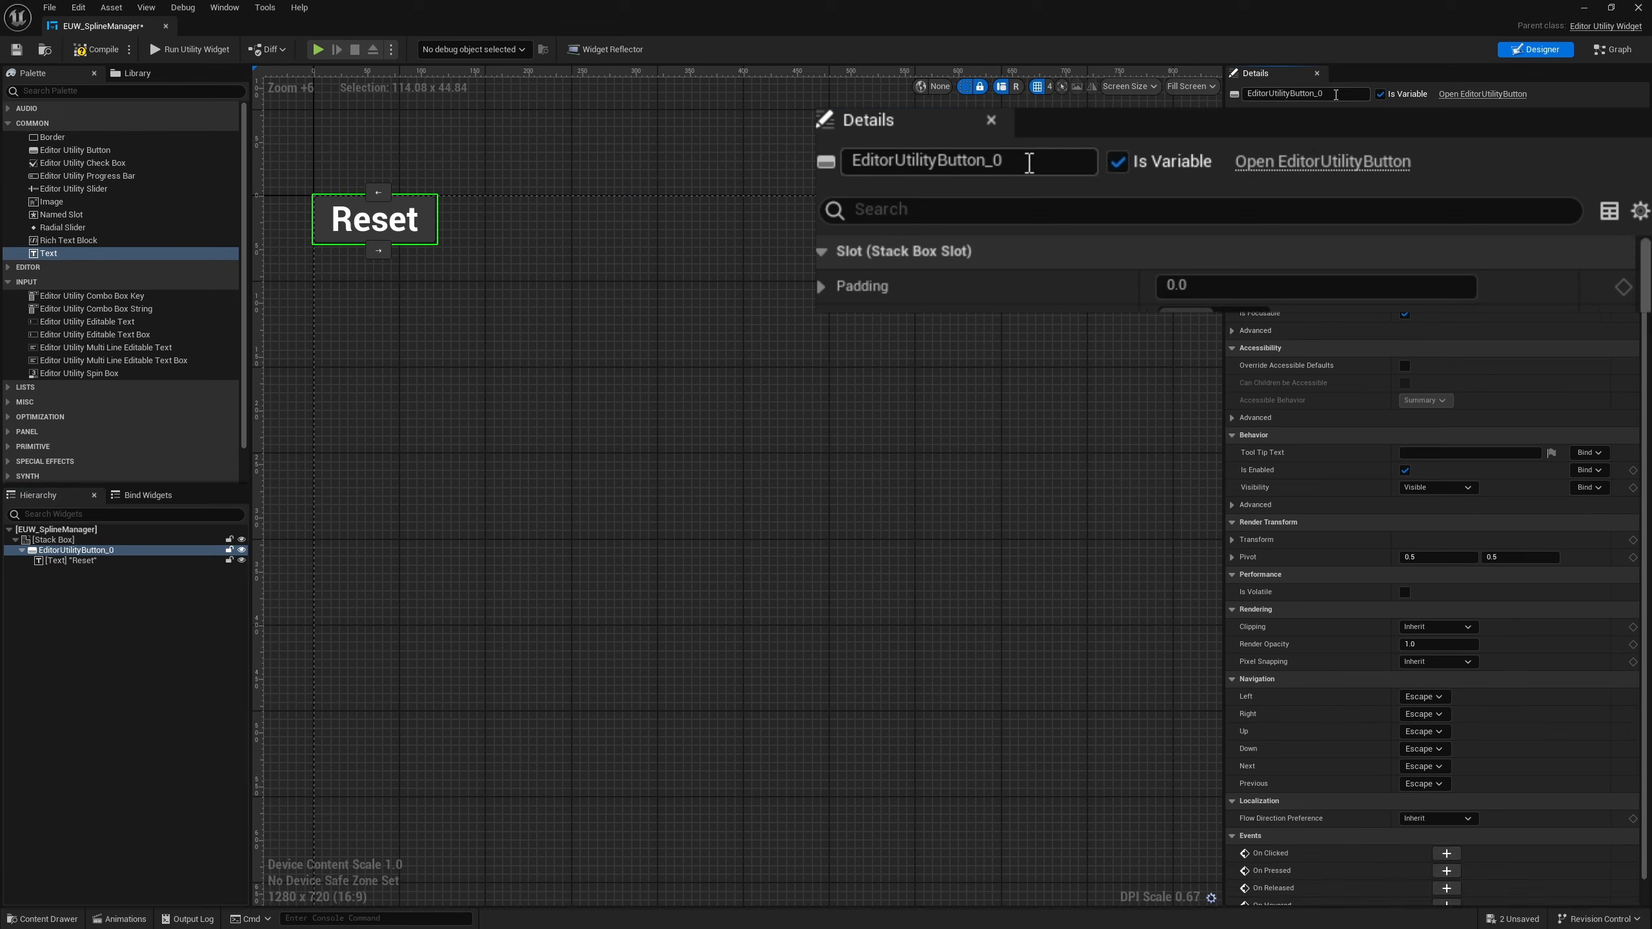
{"action": "double_click", "coordinate": [1295, 93]}
{"action": "type", "text": "Button"}
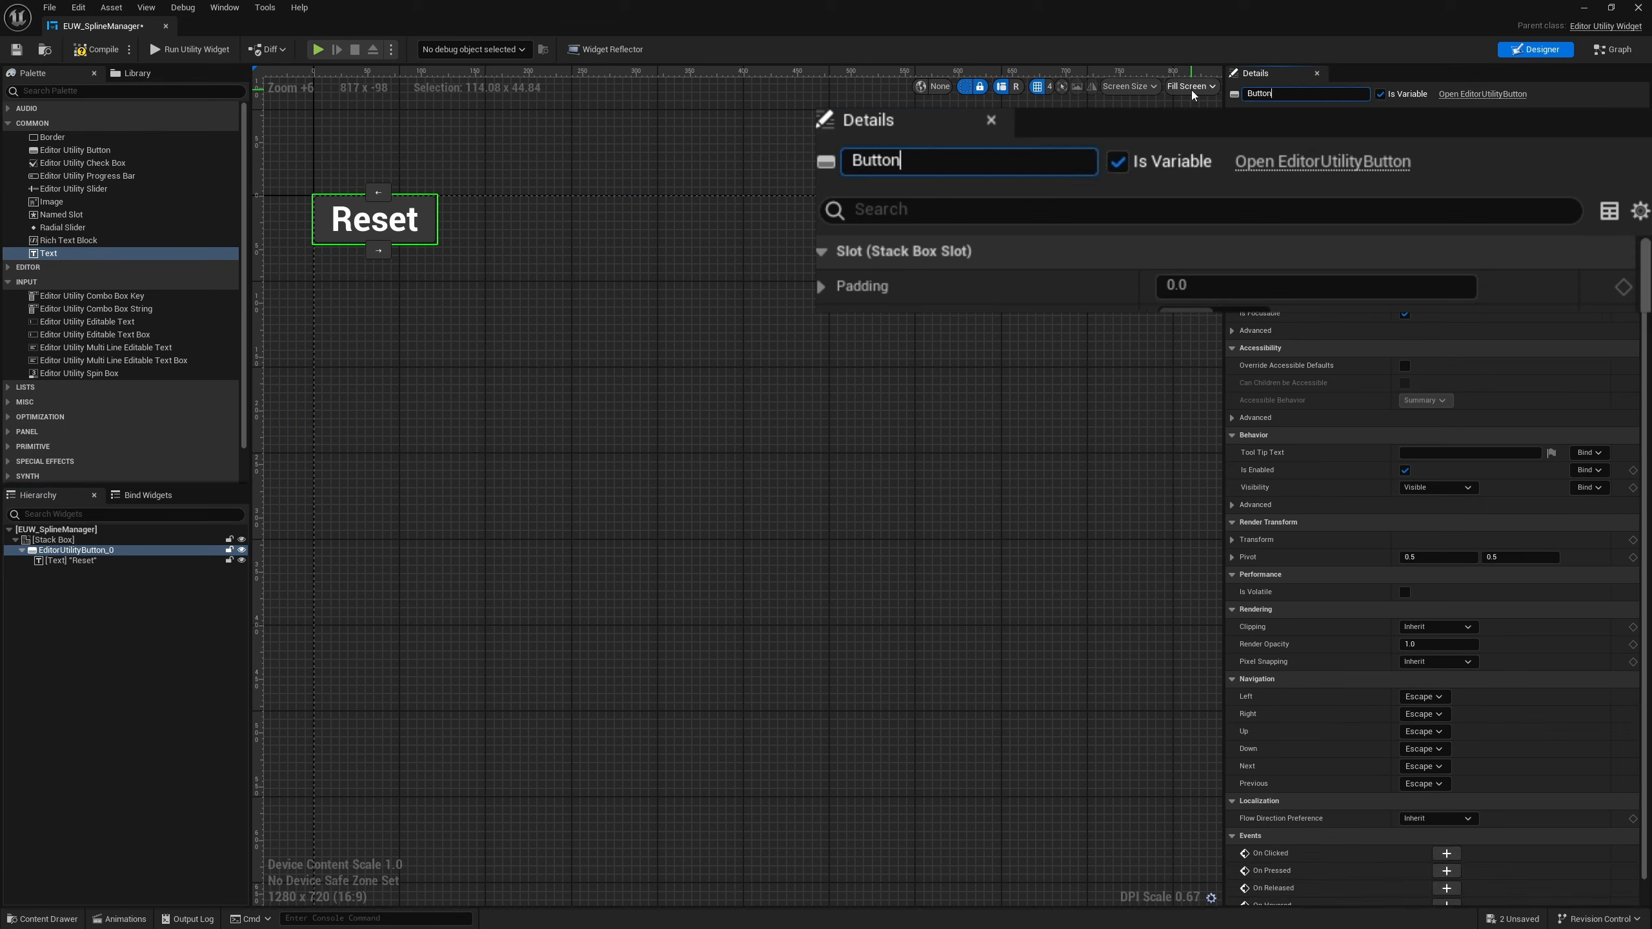
{"action": "type", "text": "_Reset"}
{"action": "key", "text": "Return"}
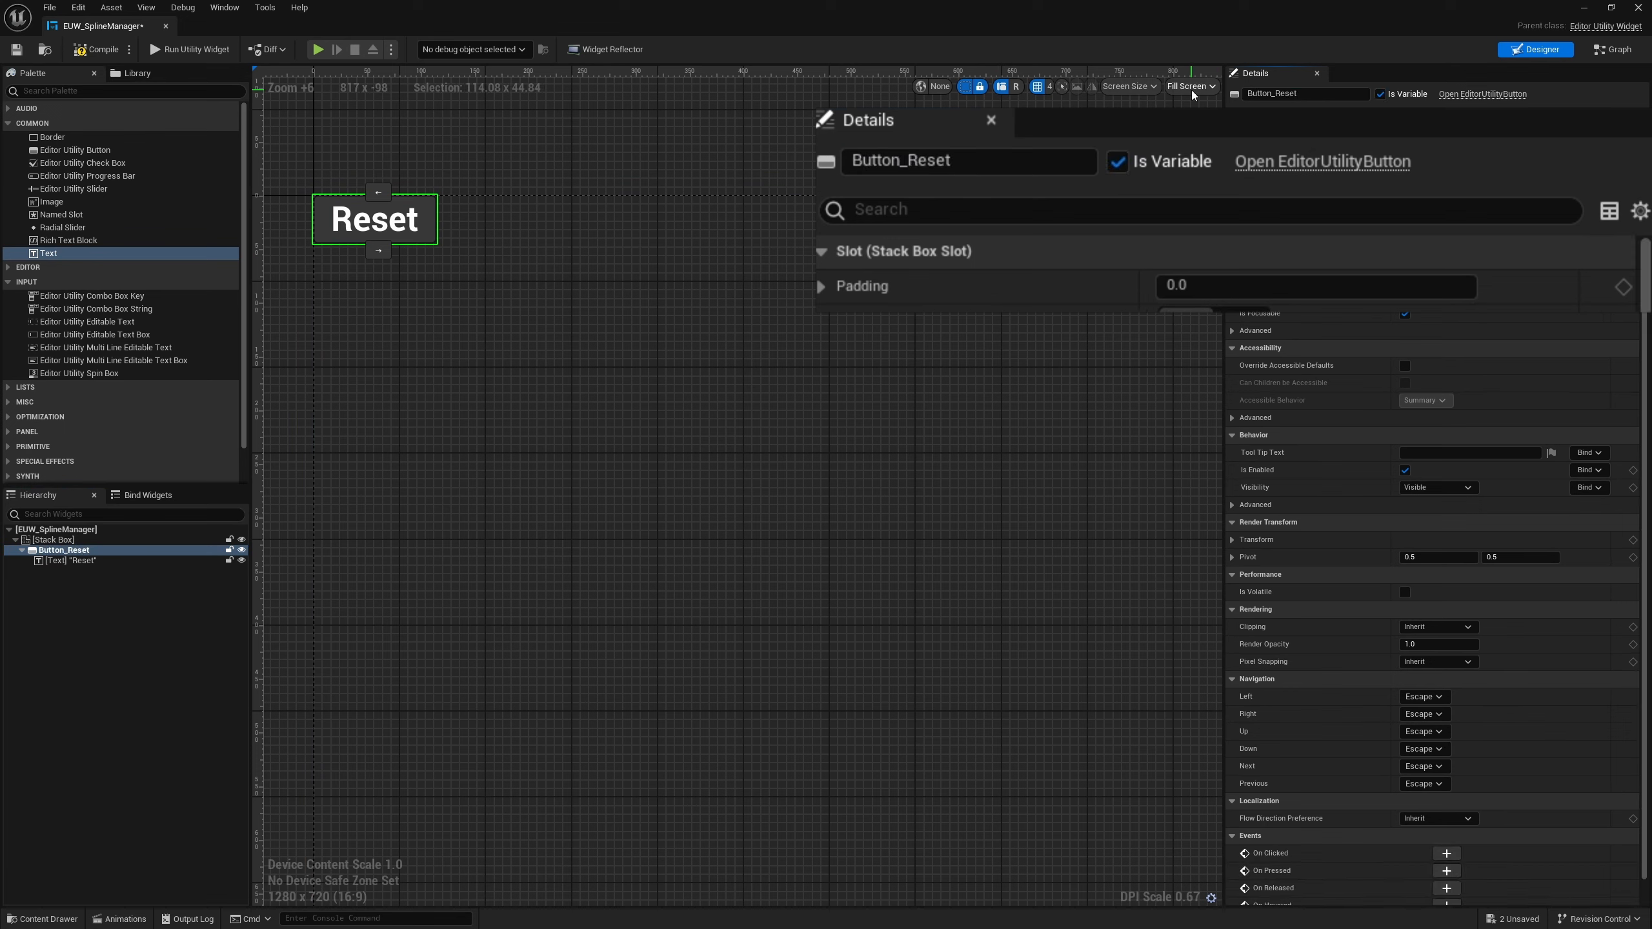
Step: Duplicate Button_Reset twice within the Stack Box
{"action": "left_click", "coordinate": [78, 551]}
{"action": "key", "text": "ctrl+d"}
{"action": "key", "text": "ctrl+d"}
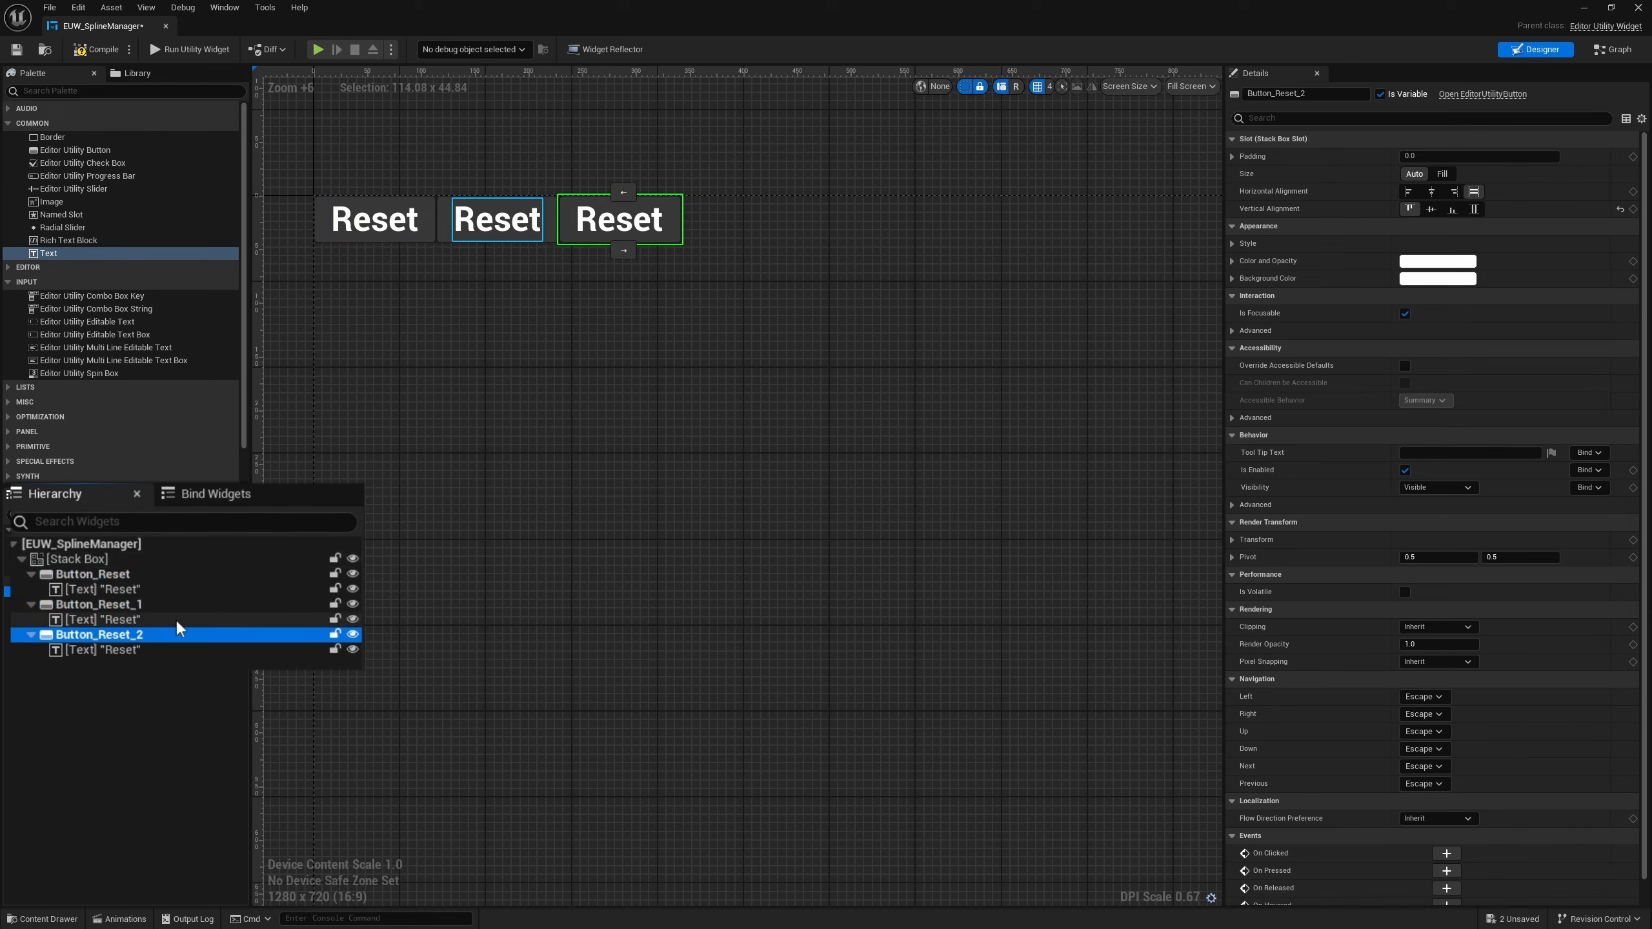
Step: Change the text inside Button_Reset_1 to "Transfer"
{"action": "left_click", "coordinate": [102, 619]}
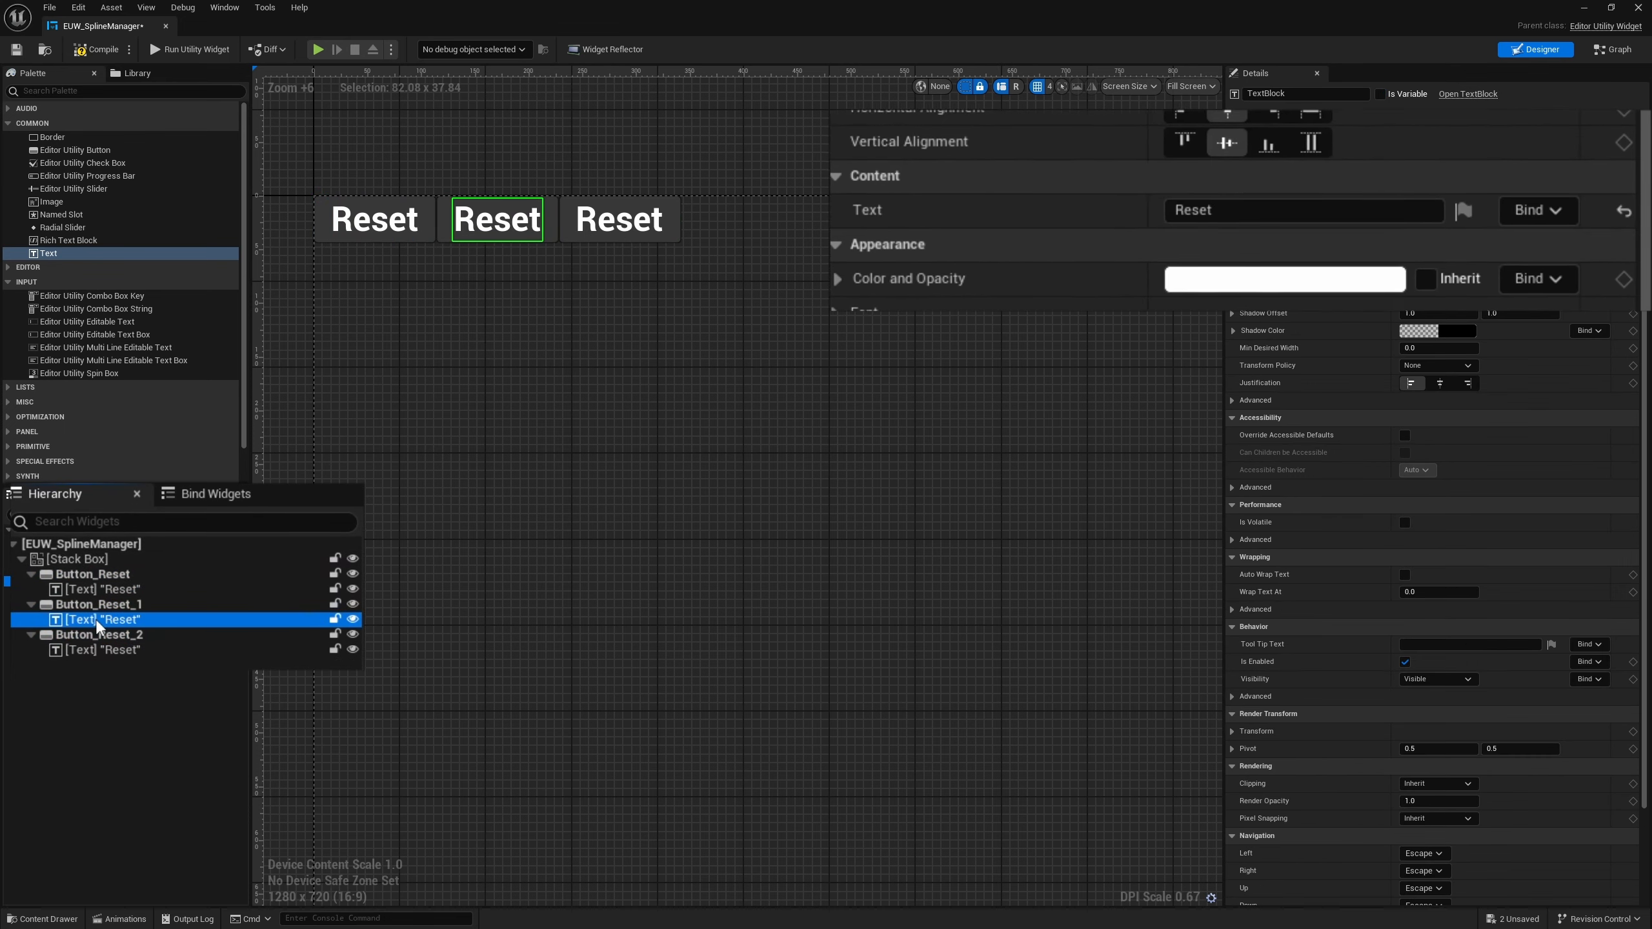
{"action": "left_click_drag", "start_coordinate": [1236, 210], "coordinate": [902, 190]}
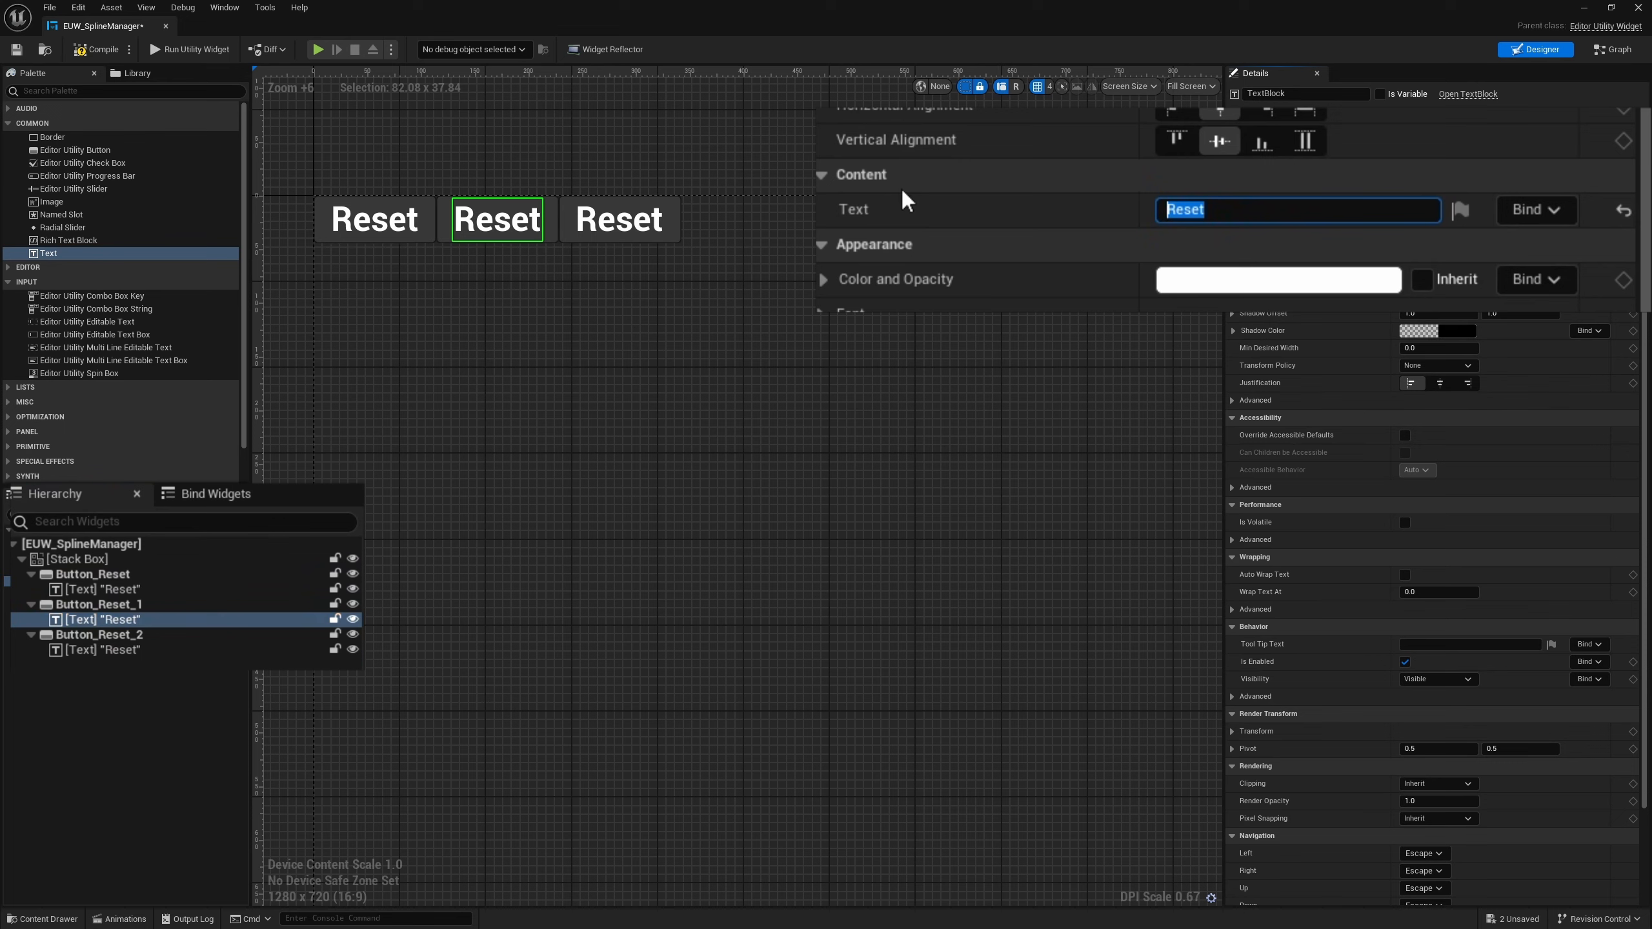
{"action": "type", "text": "Transfer"}
{"action": "key", "text": "Return"}
Step: Change the text inside Button_Reset_2 to "Set Scale"
{"action": "left_click", "coordinate": [102, 649]}
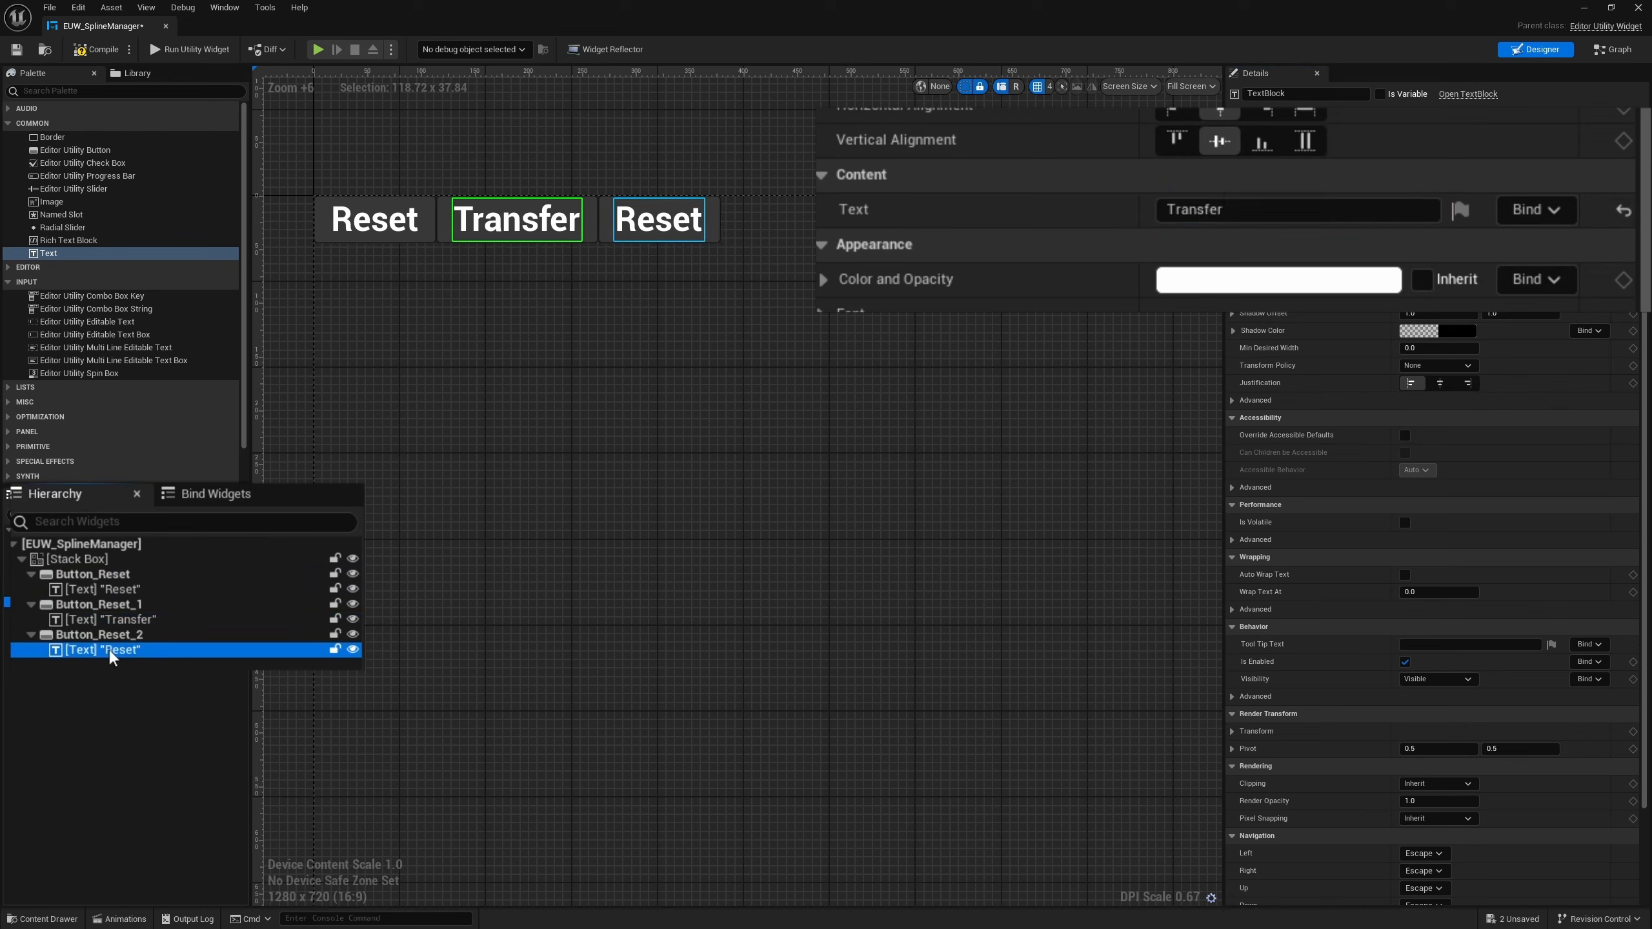
{"action": "left_click", "coordinate": [1255, 210]}
{"action": "type", "text": "Set Scal"}
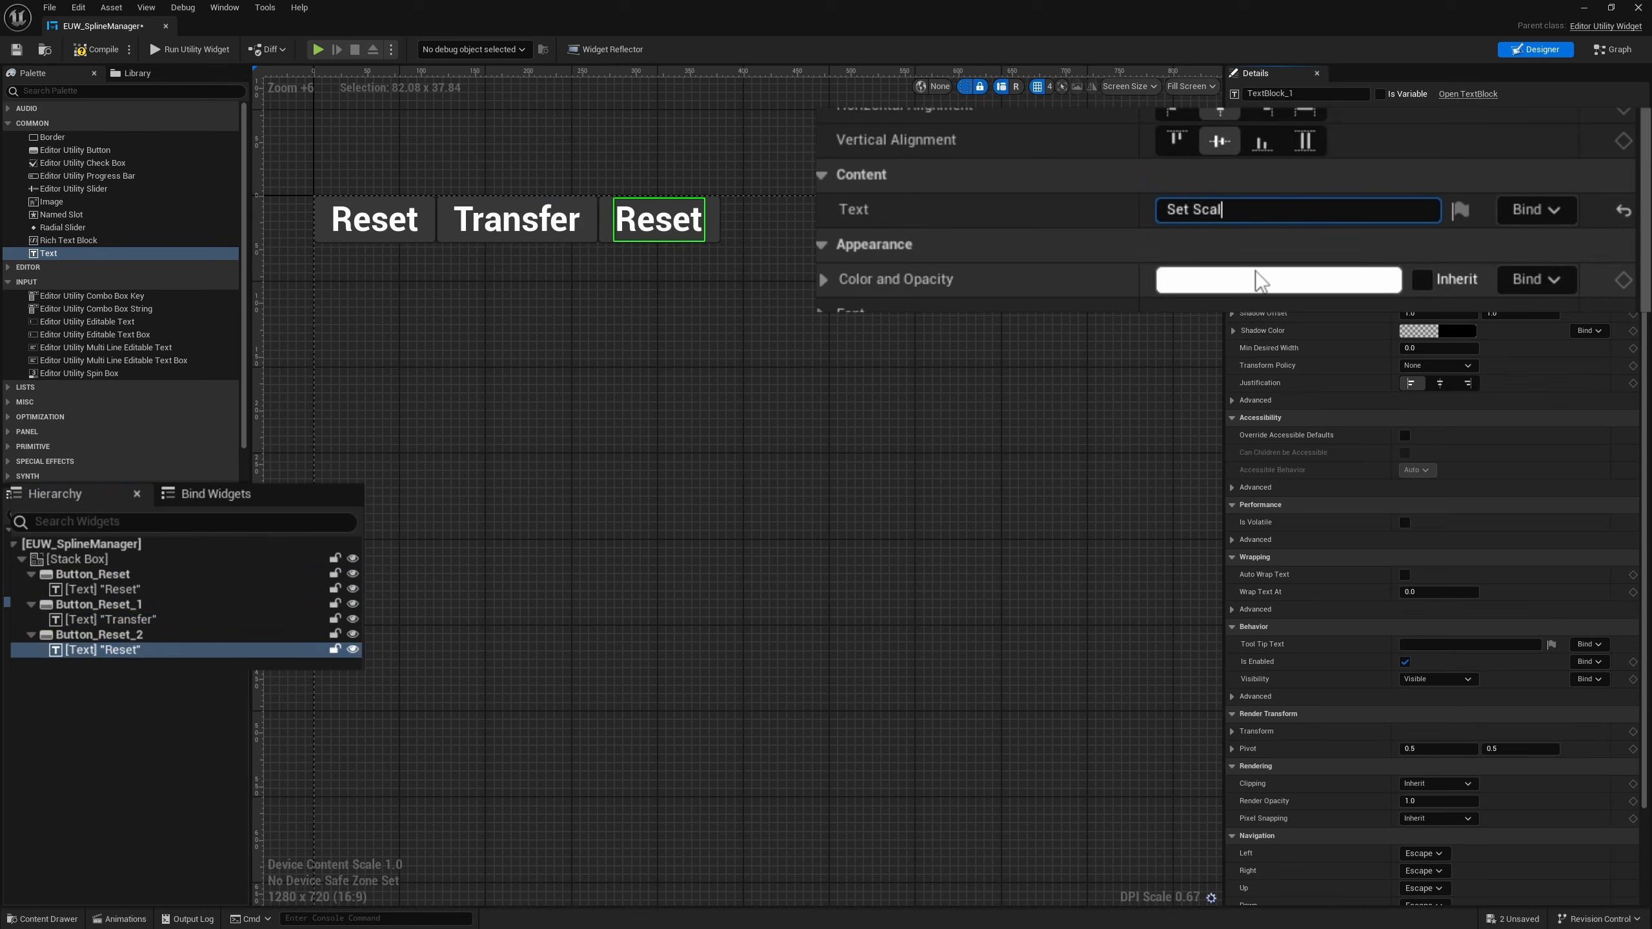
{"action": "type", "text": "e"}
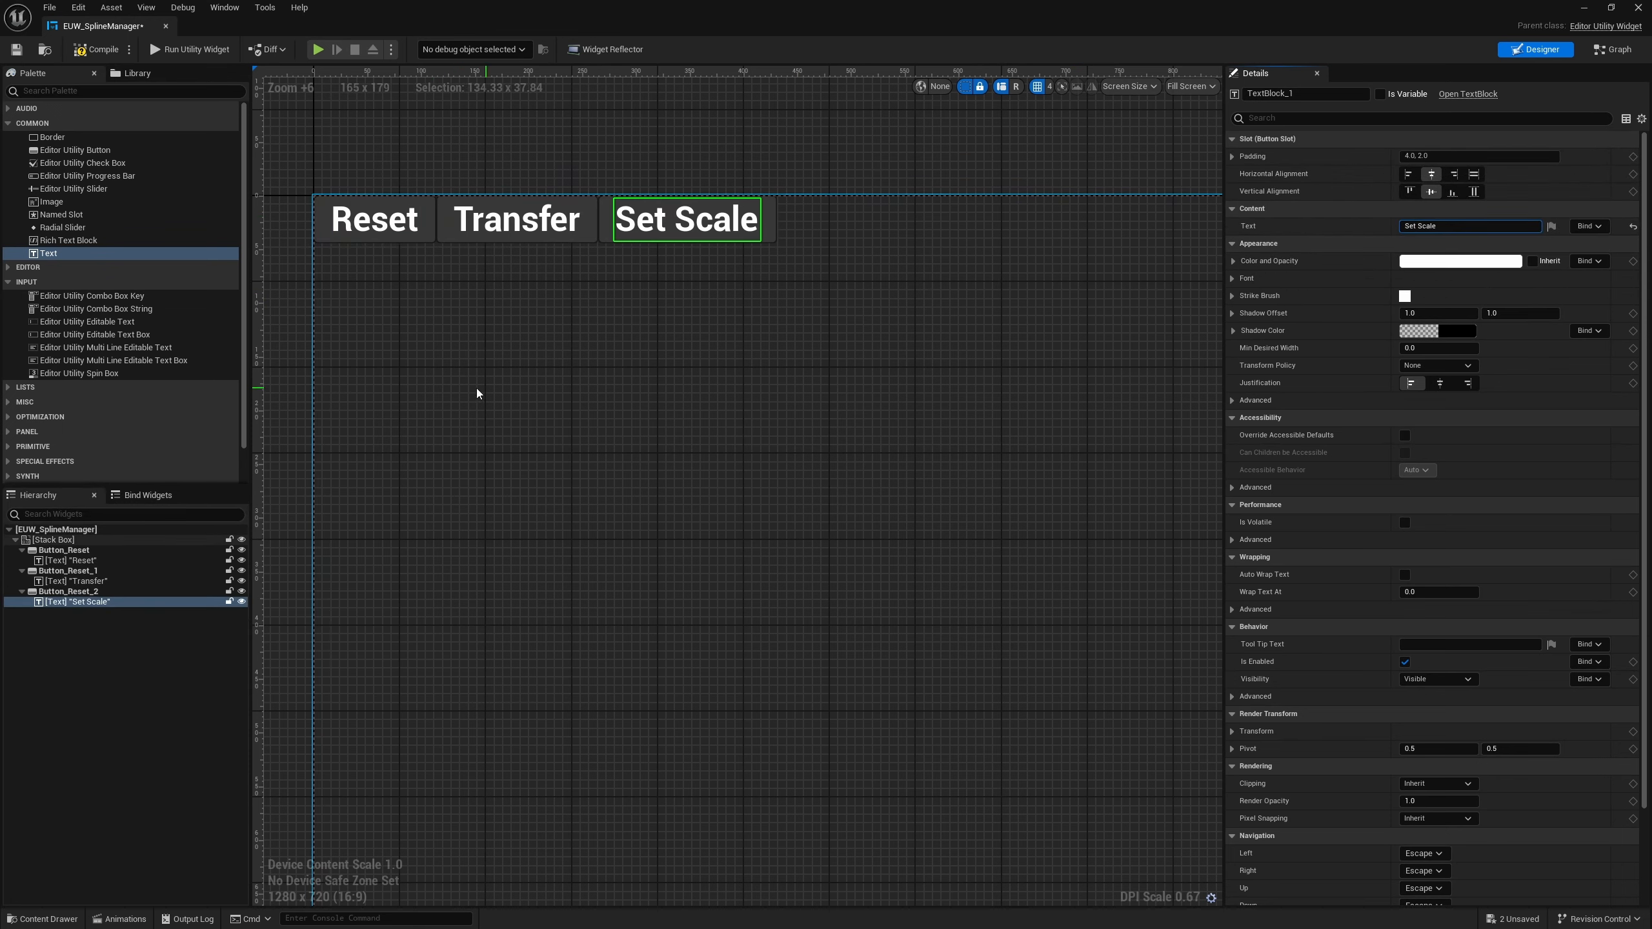
Step: Wrap Button_Reset with a Vertical Box in the widget hierarchy
{"action": "left_click", "coordinate": [73, 550]}
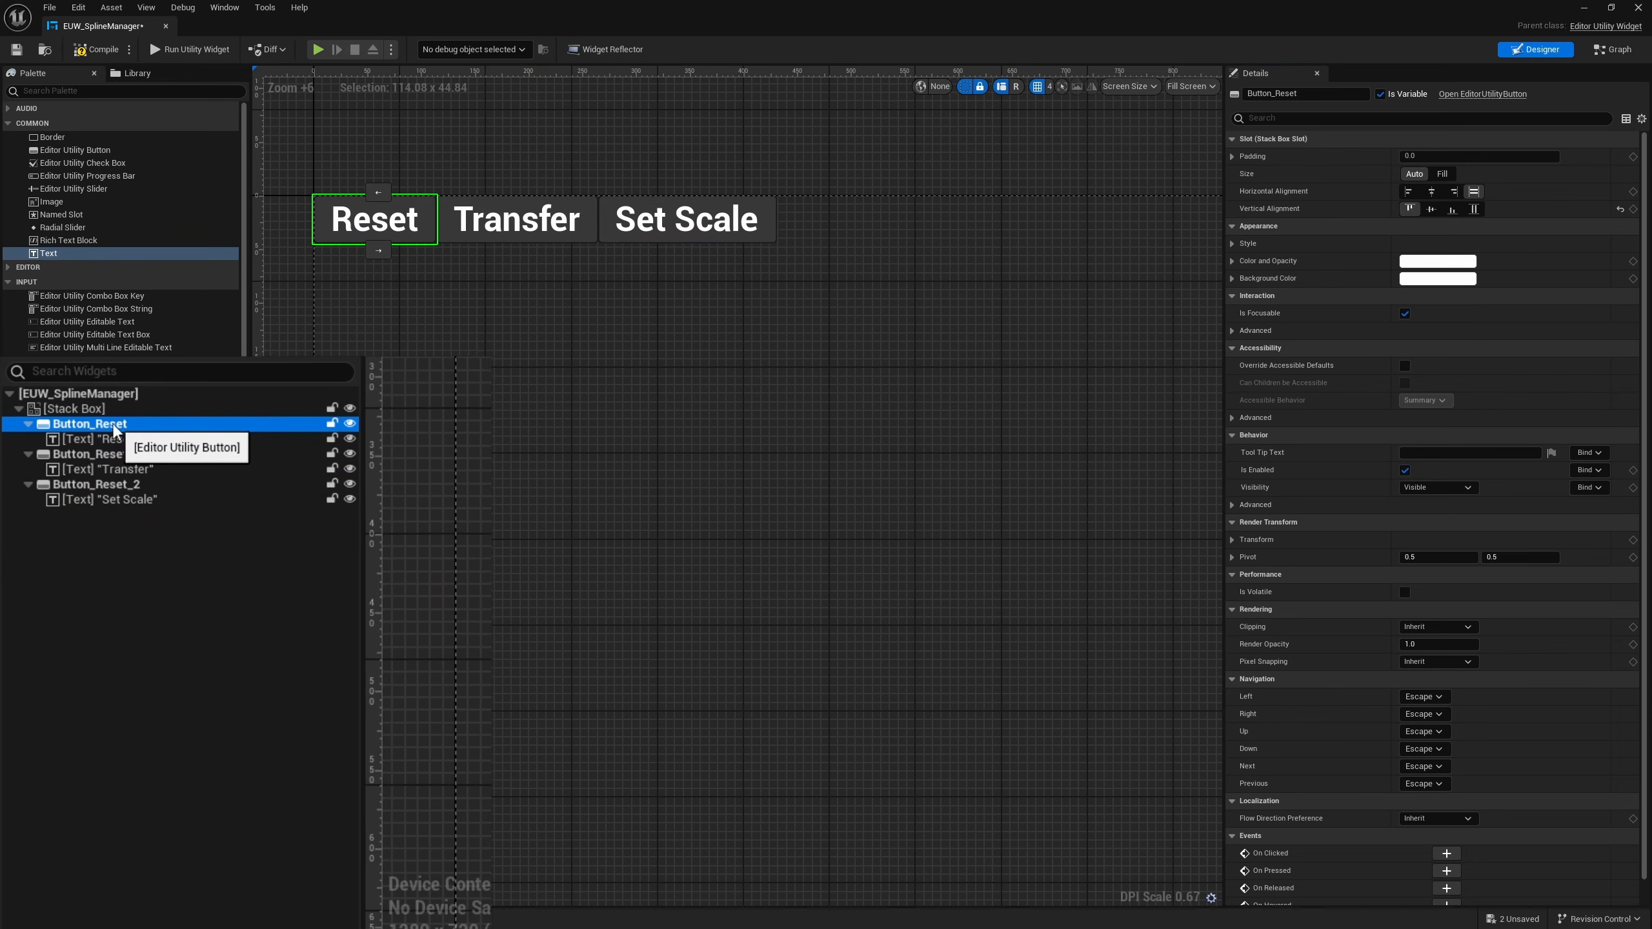
{"action": "right_click", "coordinate": [114, 430]}
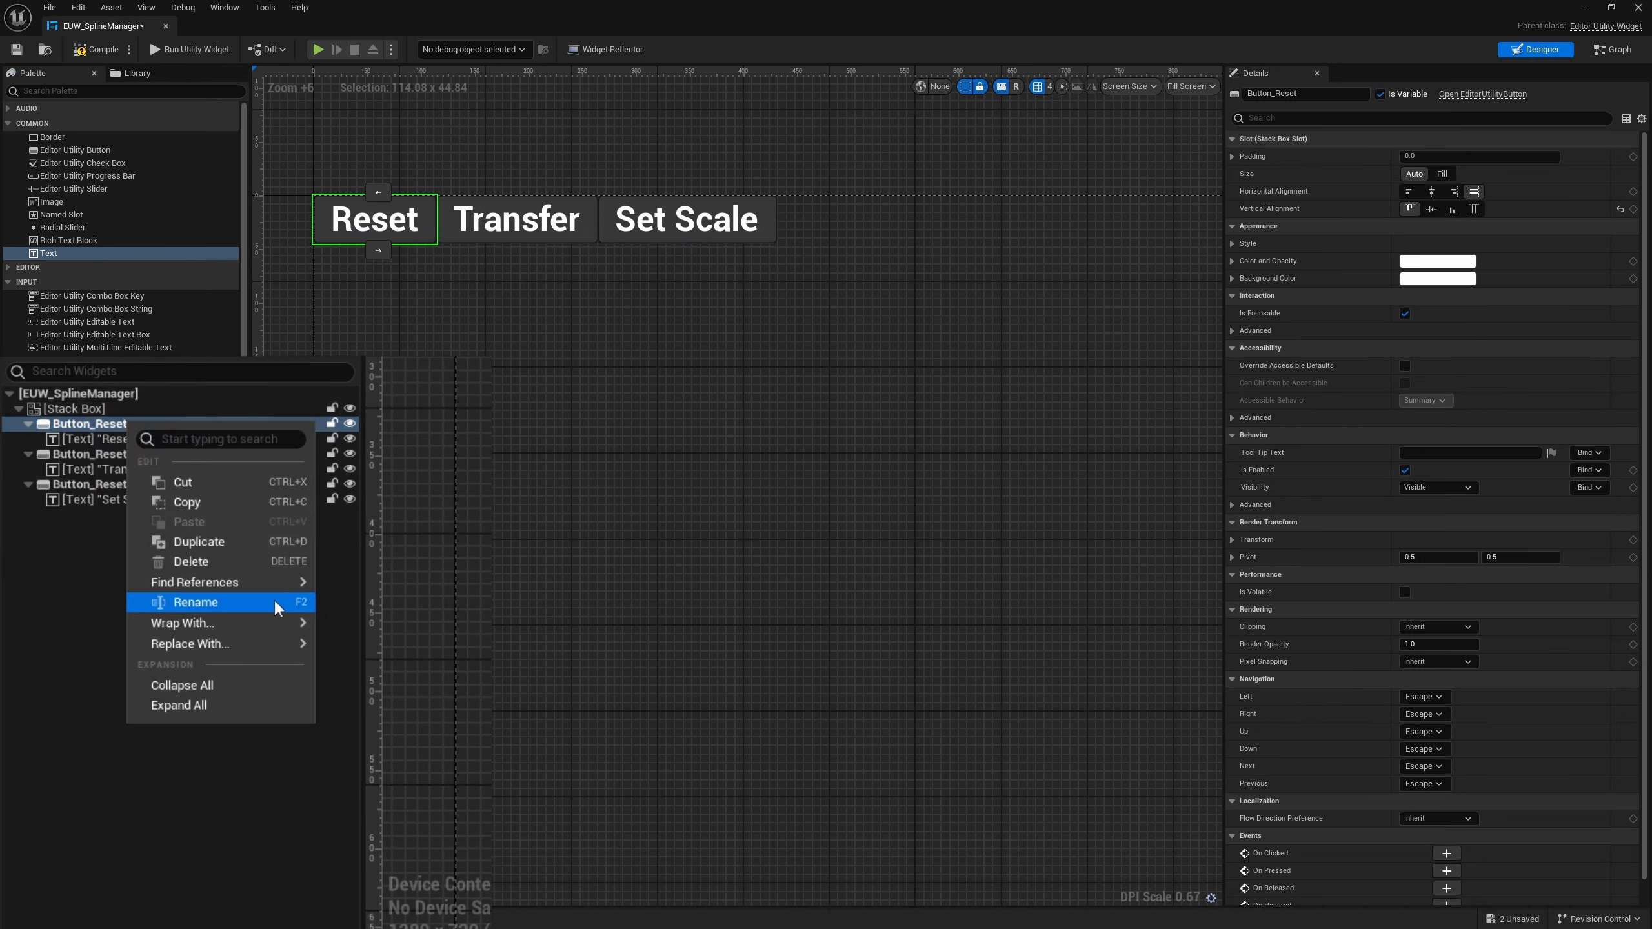
{"action": "mouse_move", "coordinate": [267, 623]}
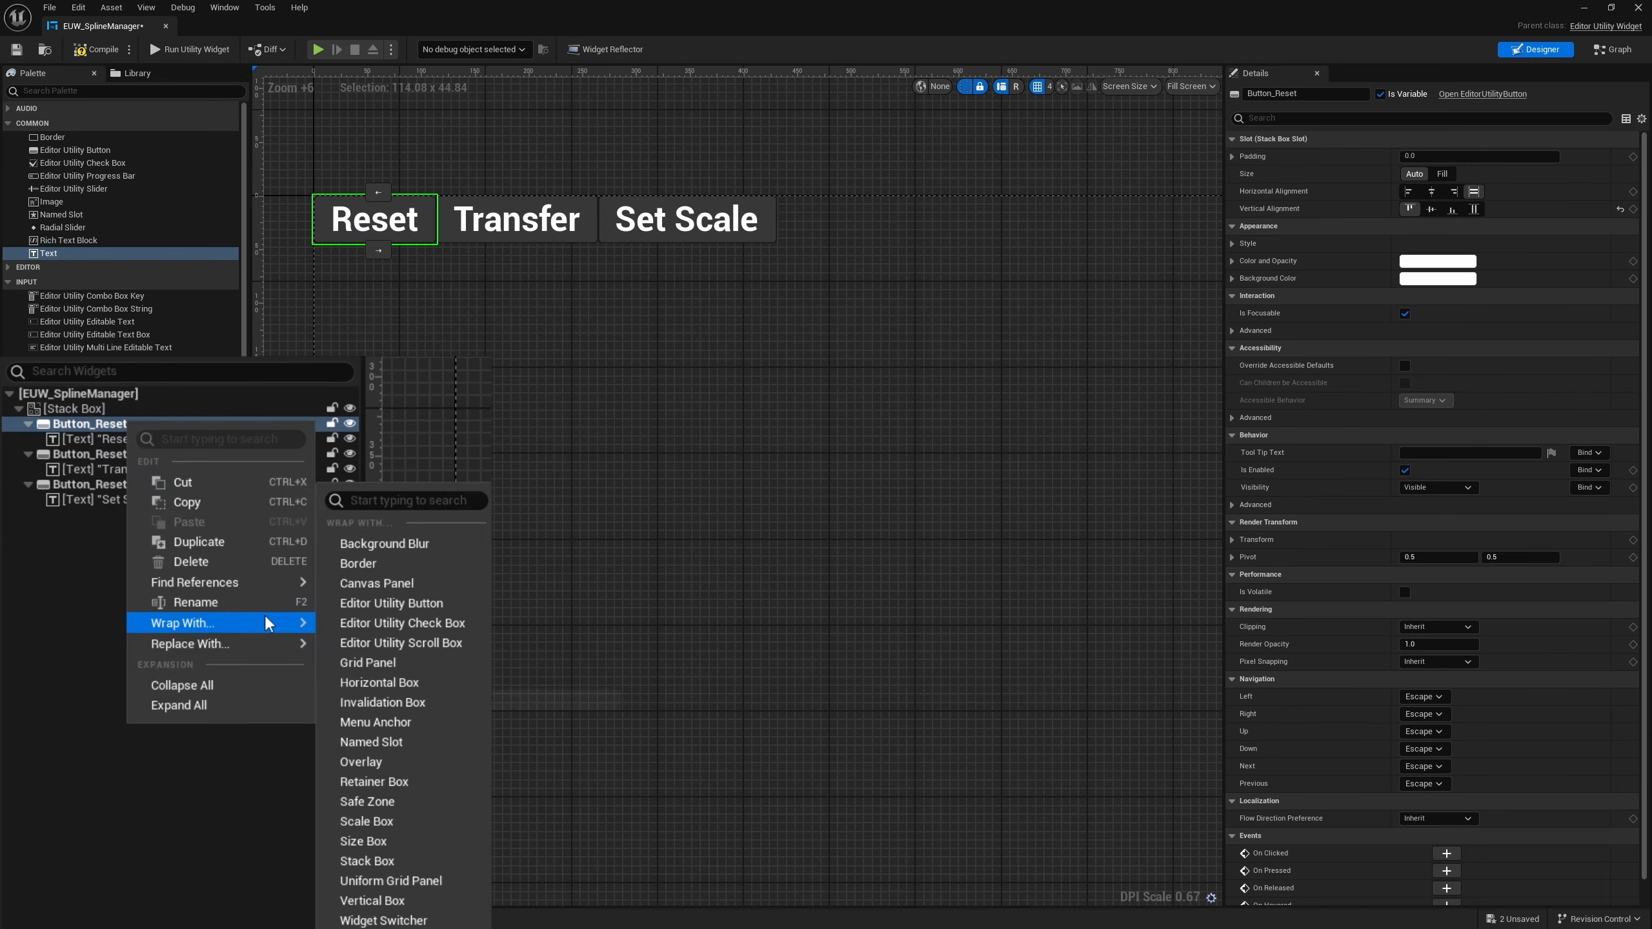
{"action": "left_click", "coordinate": [403, 906]}
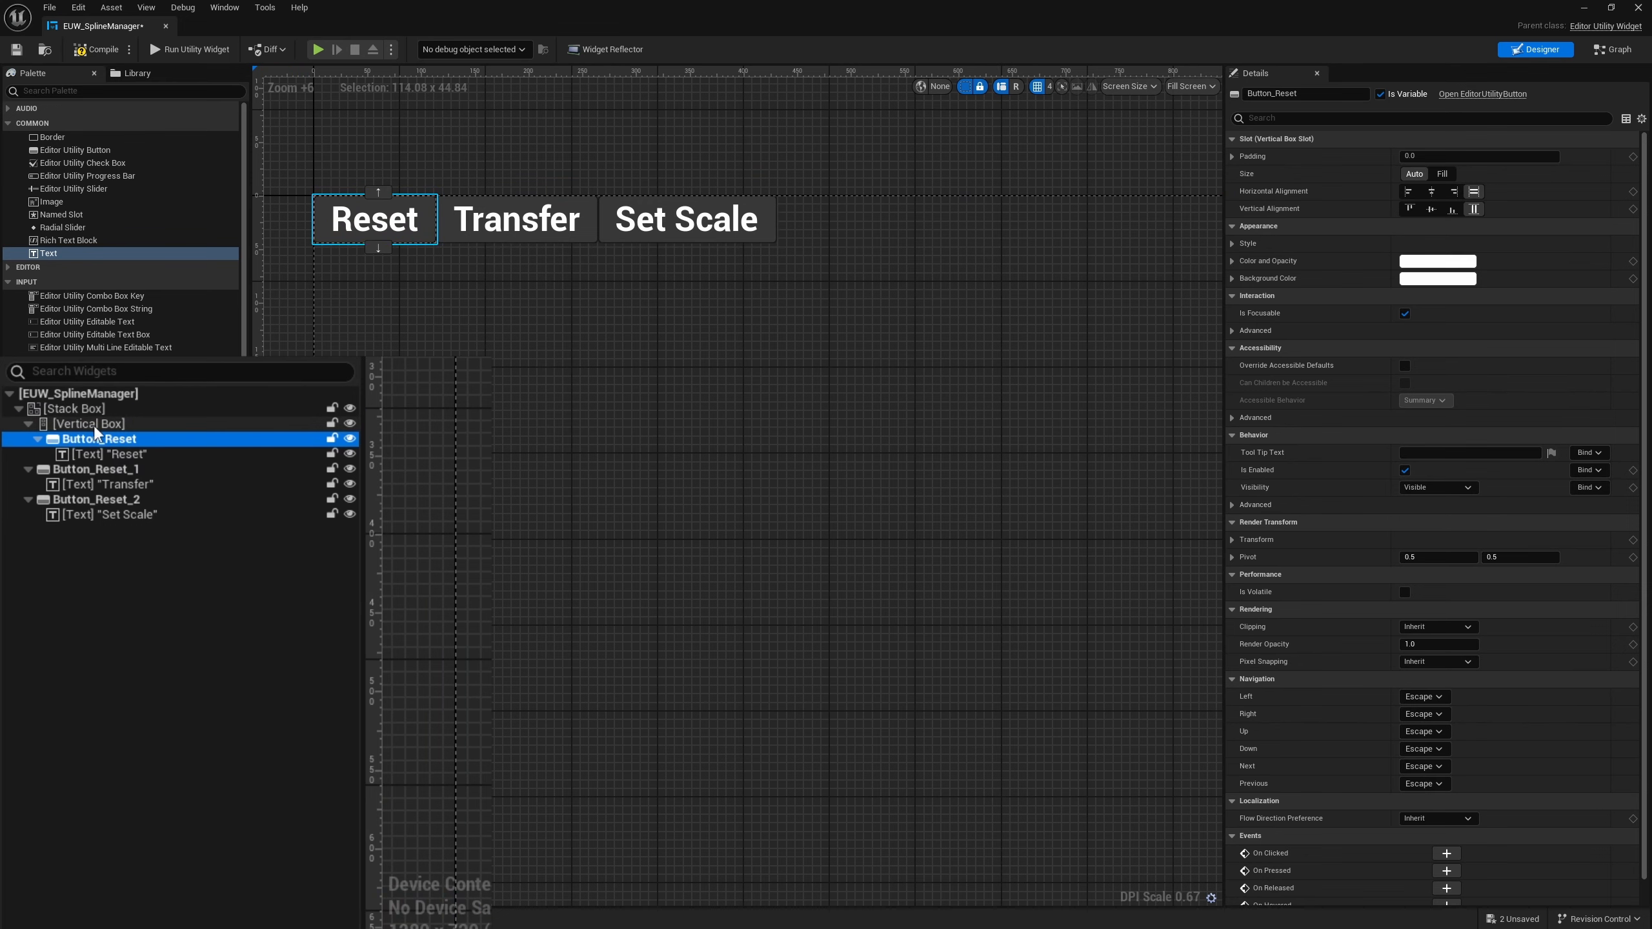
Step: Move Button_Reset_1 and Button_Reset_2 into the Vertical Box below Button_Reset
{"action": "left_click", "coordinate": [96, 427]}
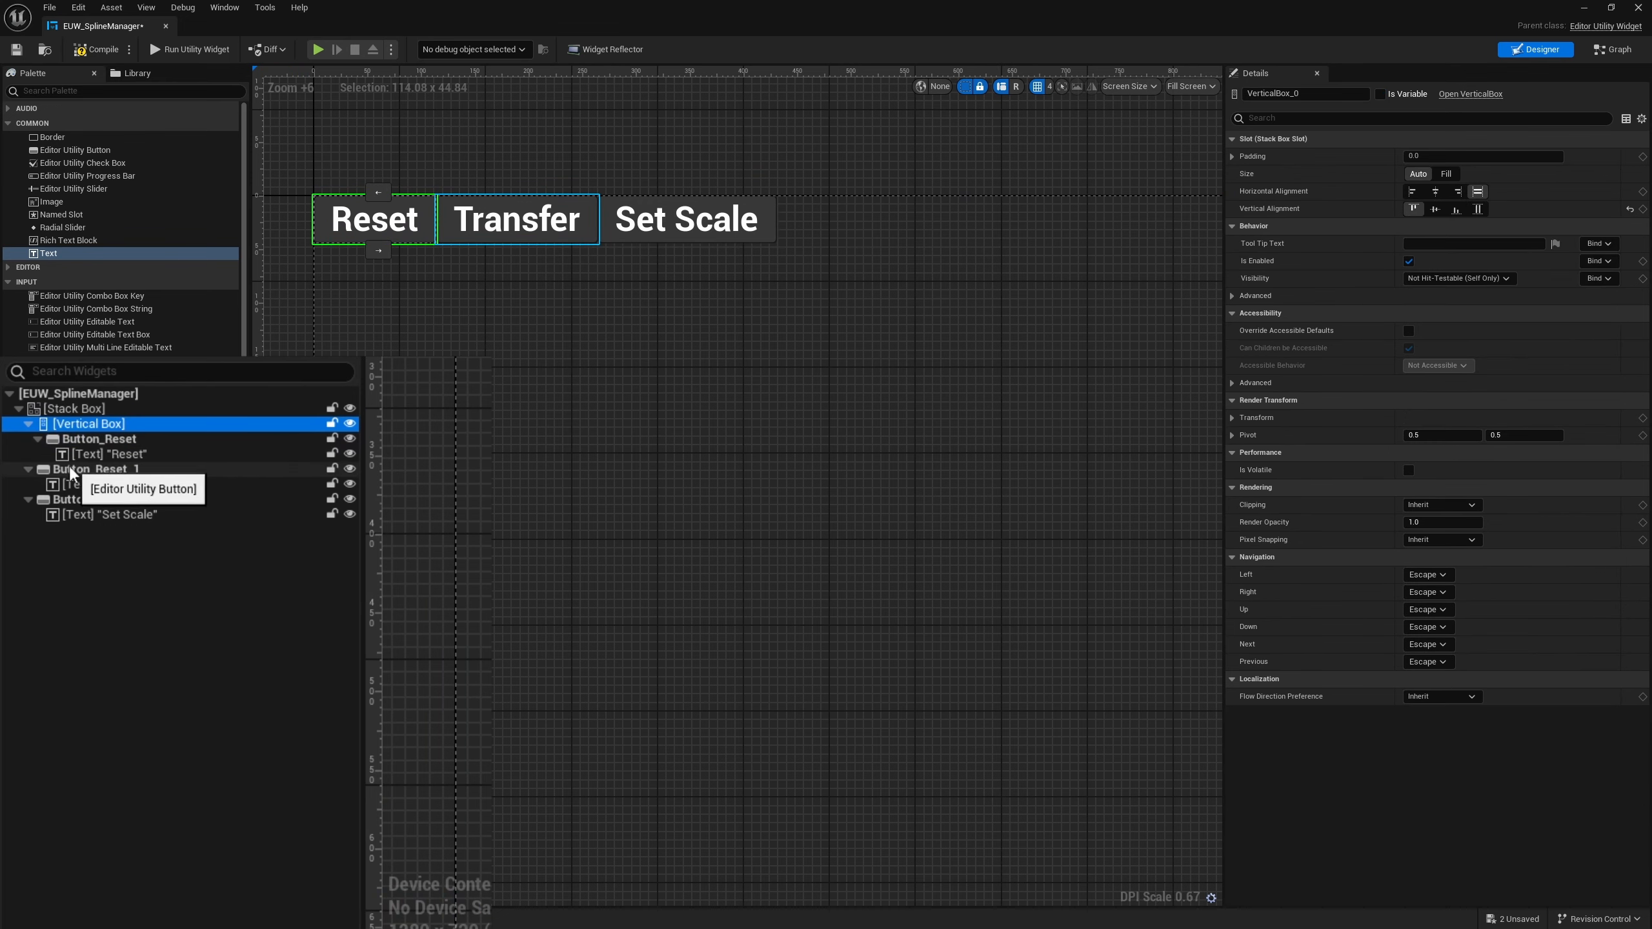
{"action": "left_click", "coordinate": [97, 473]}
{"action": "left_click_drag", "start_coordinate": [97, 480], "coordinate": [87, 430]}
{"action": "left_click_drag", "start_coordinate": [97, 498], "coordinate": [83, 430]}
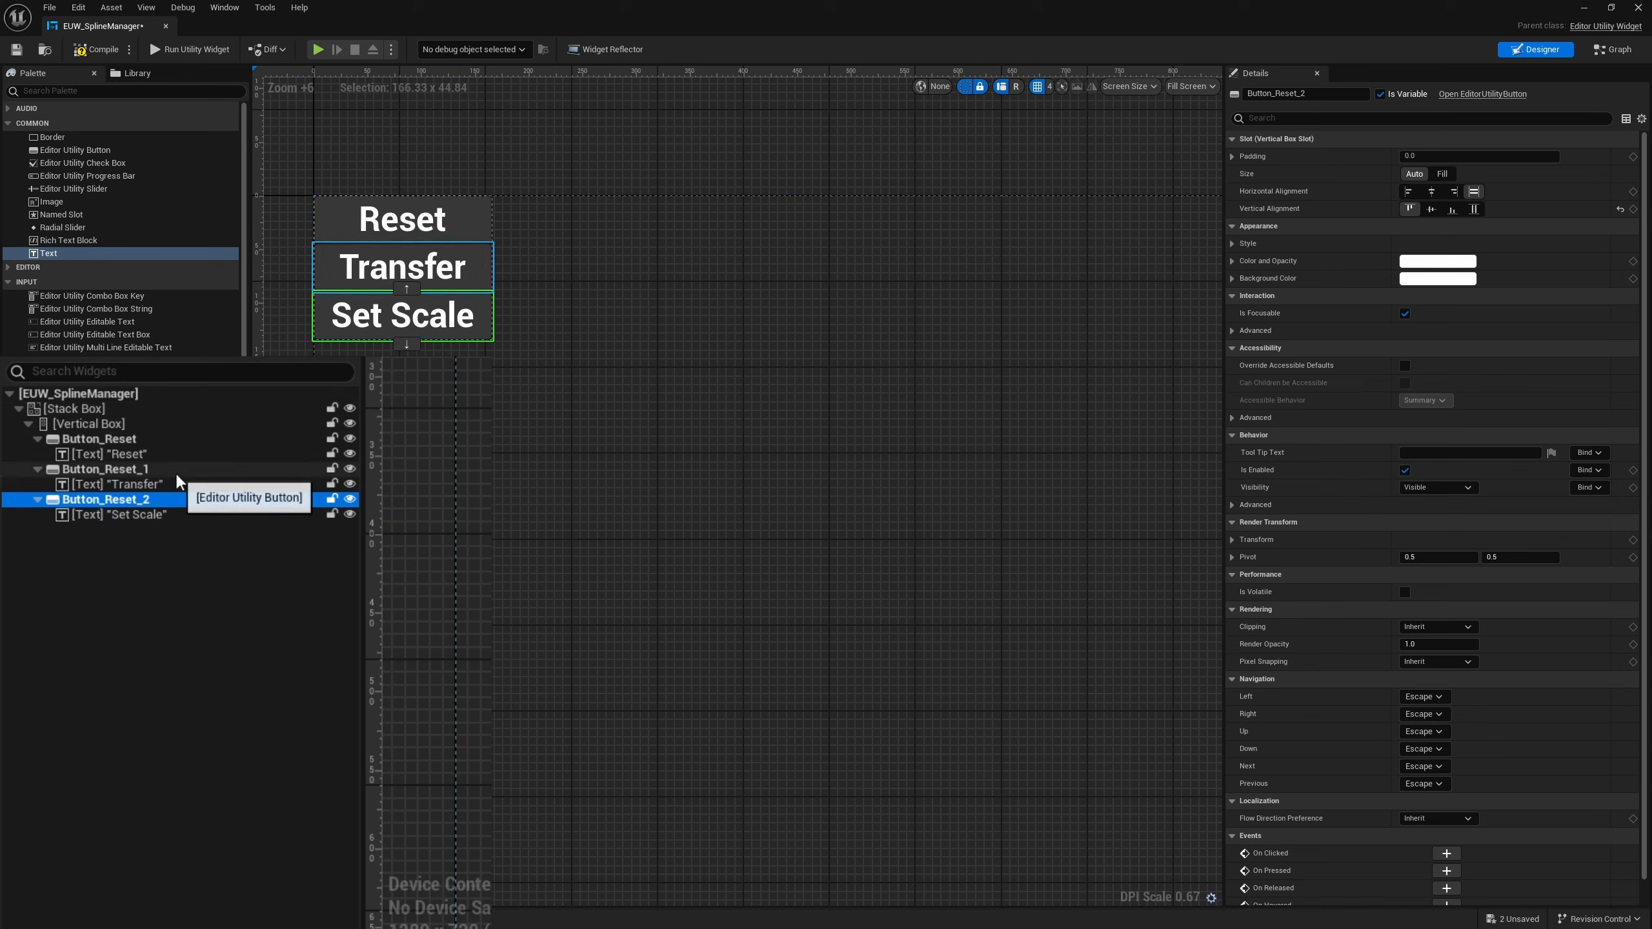
Step: Rename the Transfer button as Button_Transfer and the Set Scale button as Button_Scale
{"action": "left_click", "coordinate": [129, 469]}
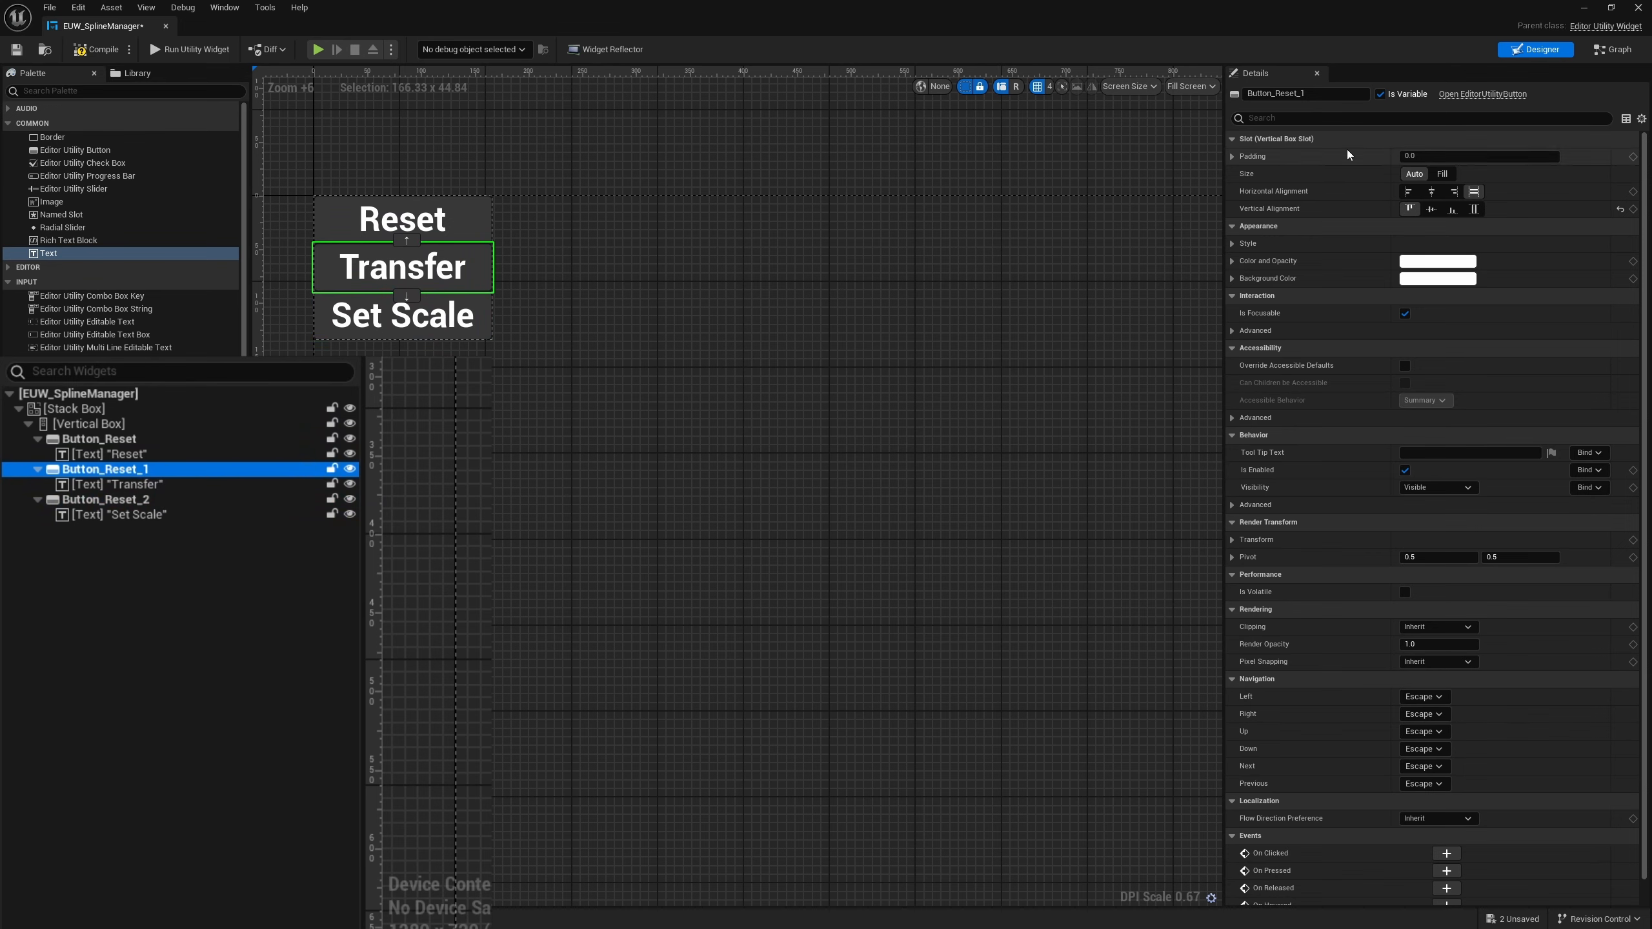
{"action": "left_click_drag", "start_coordinate": [1273, 94], "coordinate": [1296, 95]}
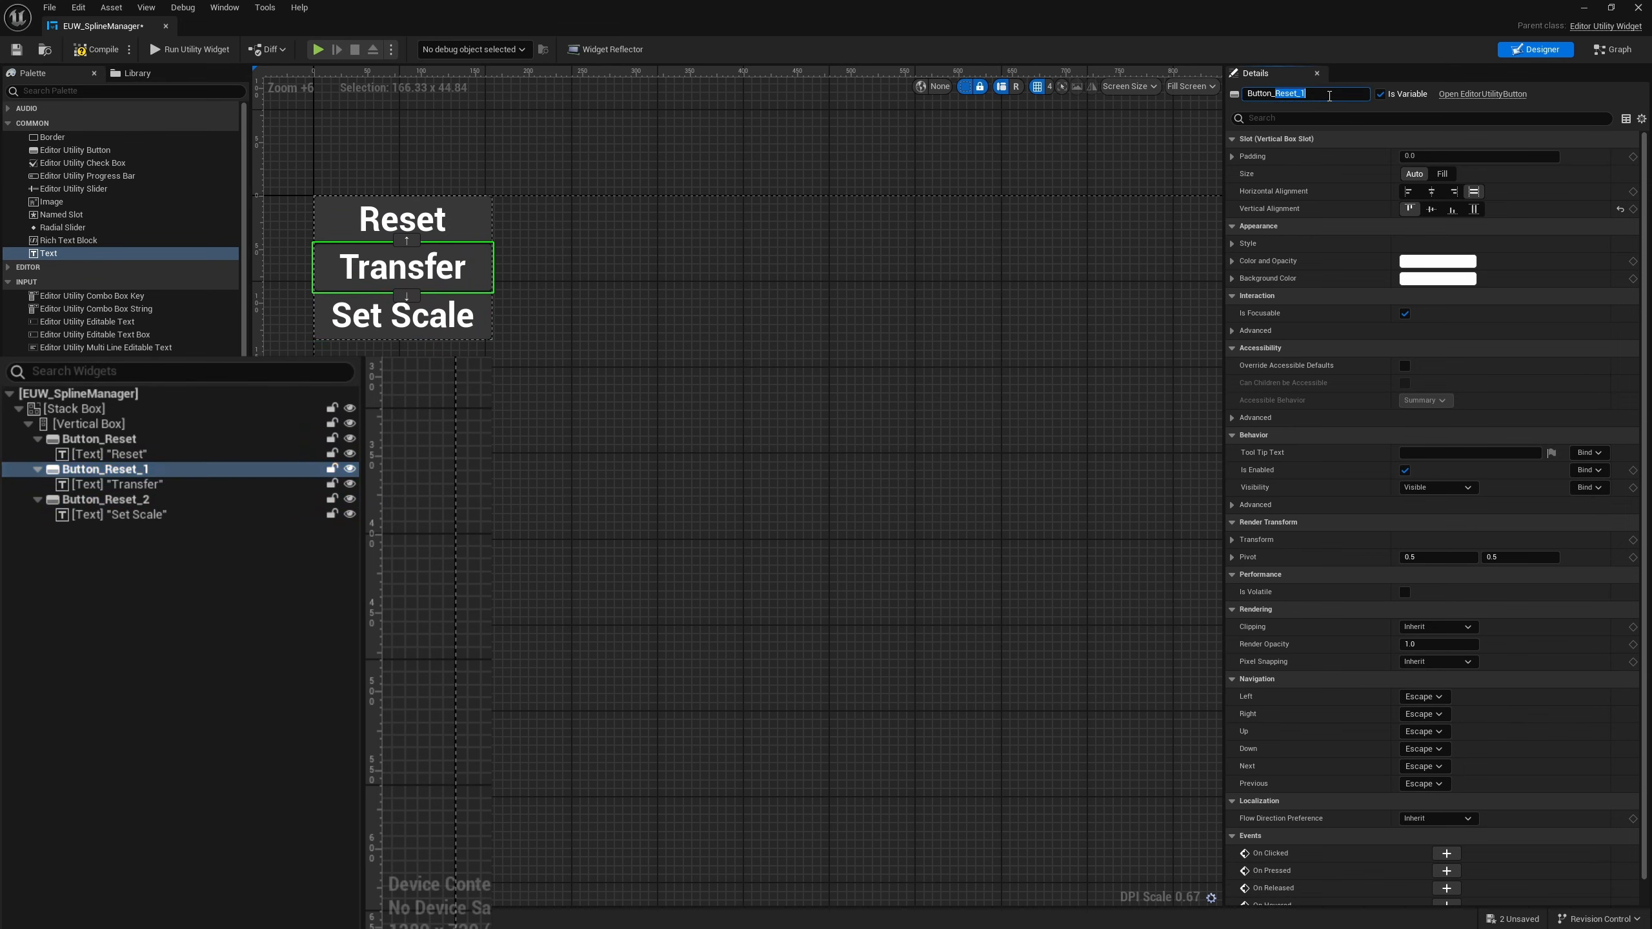
{"action": "type", "text": "Transfer"}
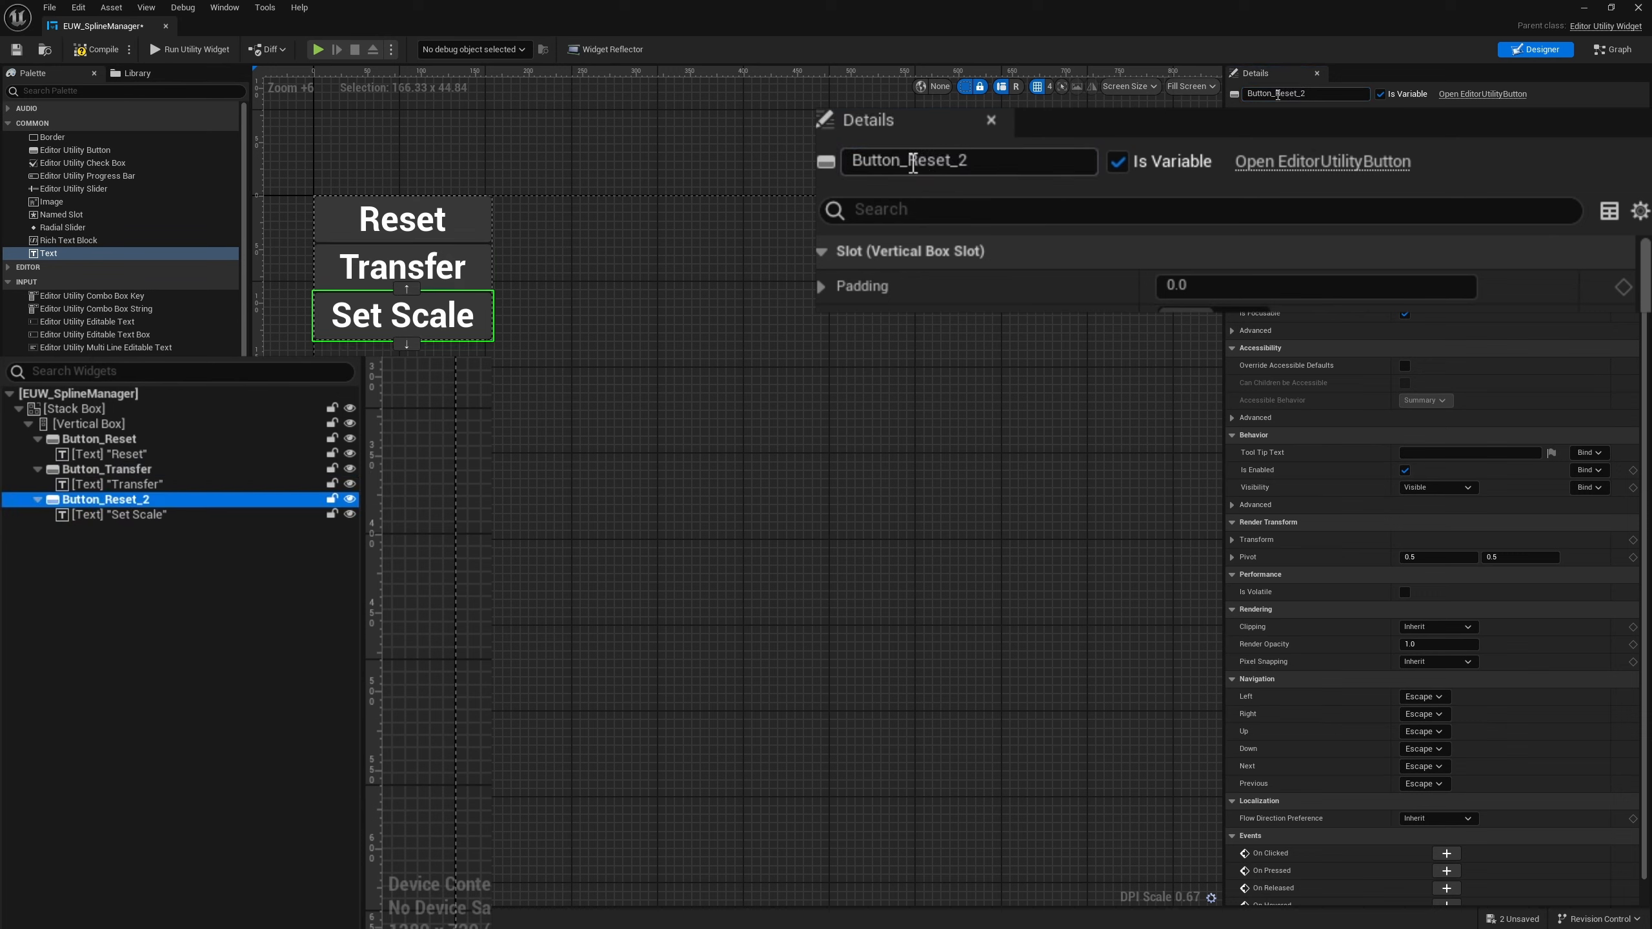
{"action": "left_click_drag", "start_coordinate": [1277, 95], "coordinate": [1344, 91]}
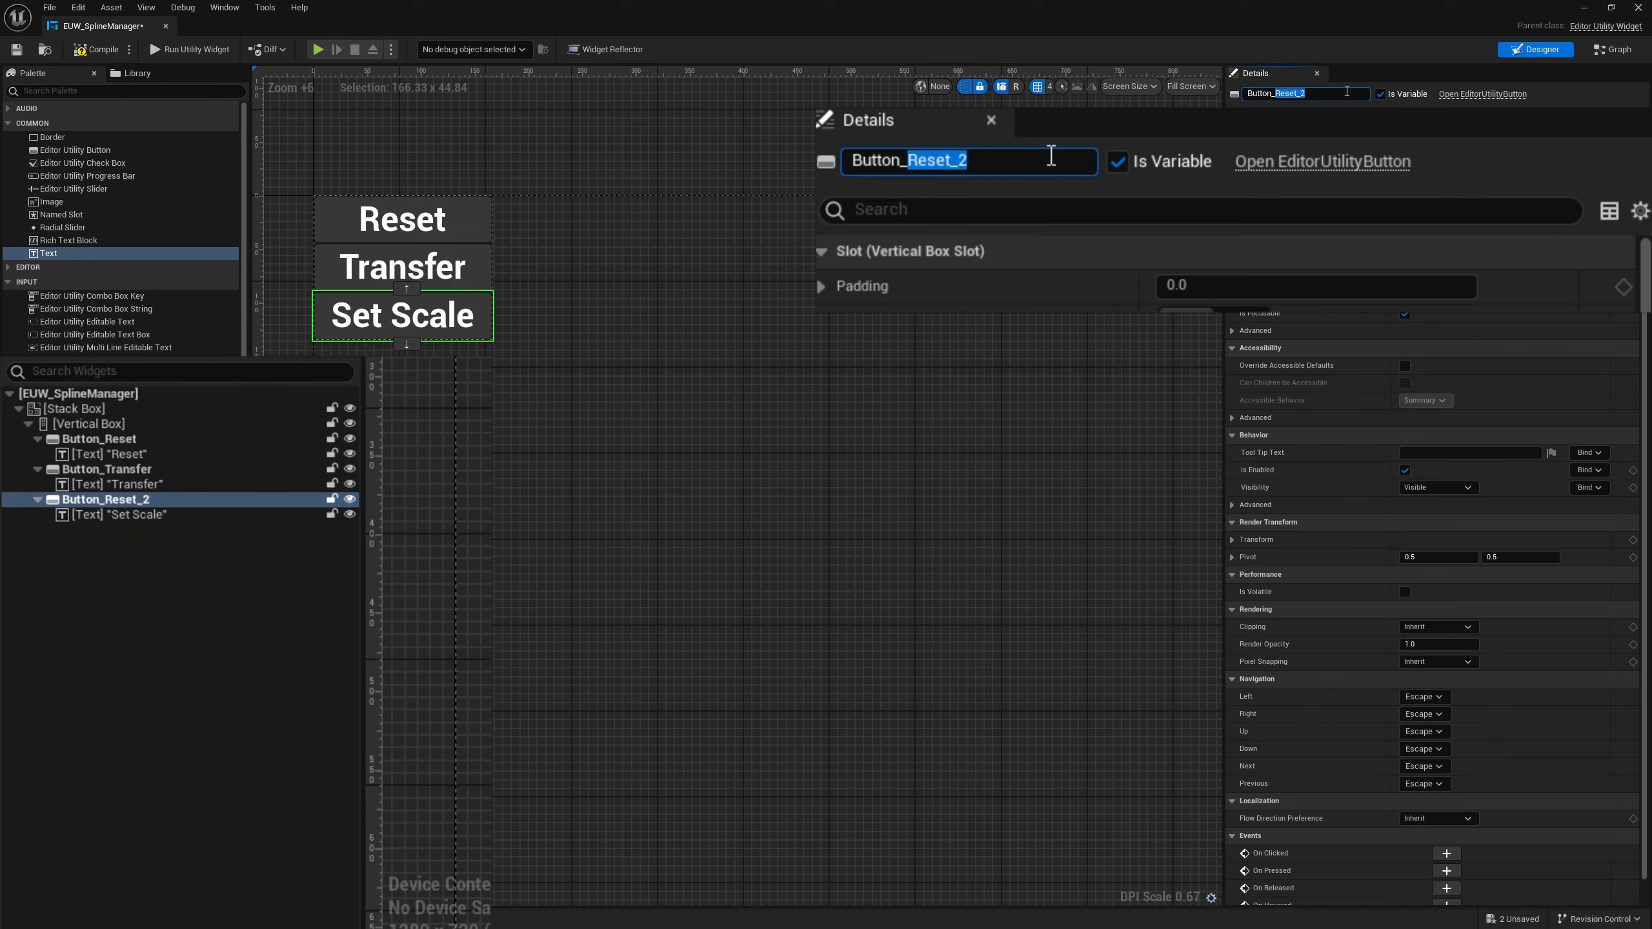
{"action": "type", "text": "Scale"}
{"action": "key", "text": "Return"}
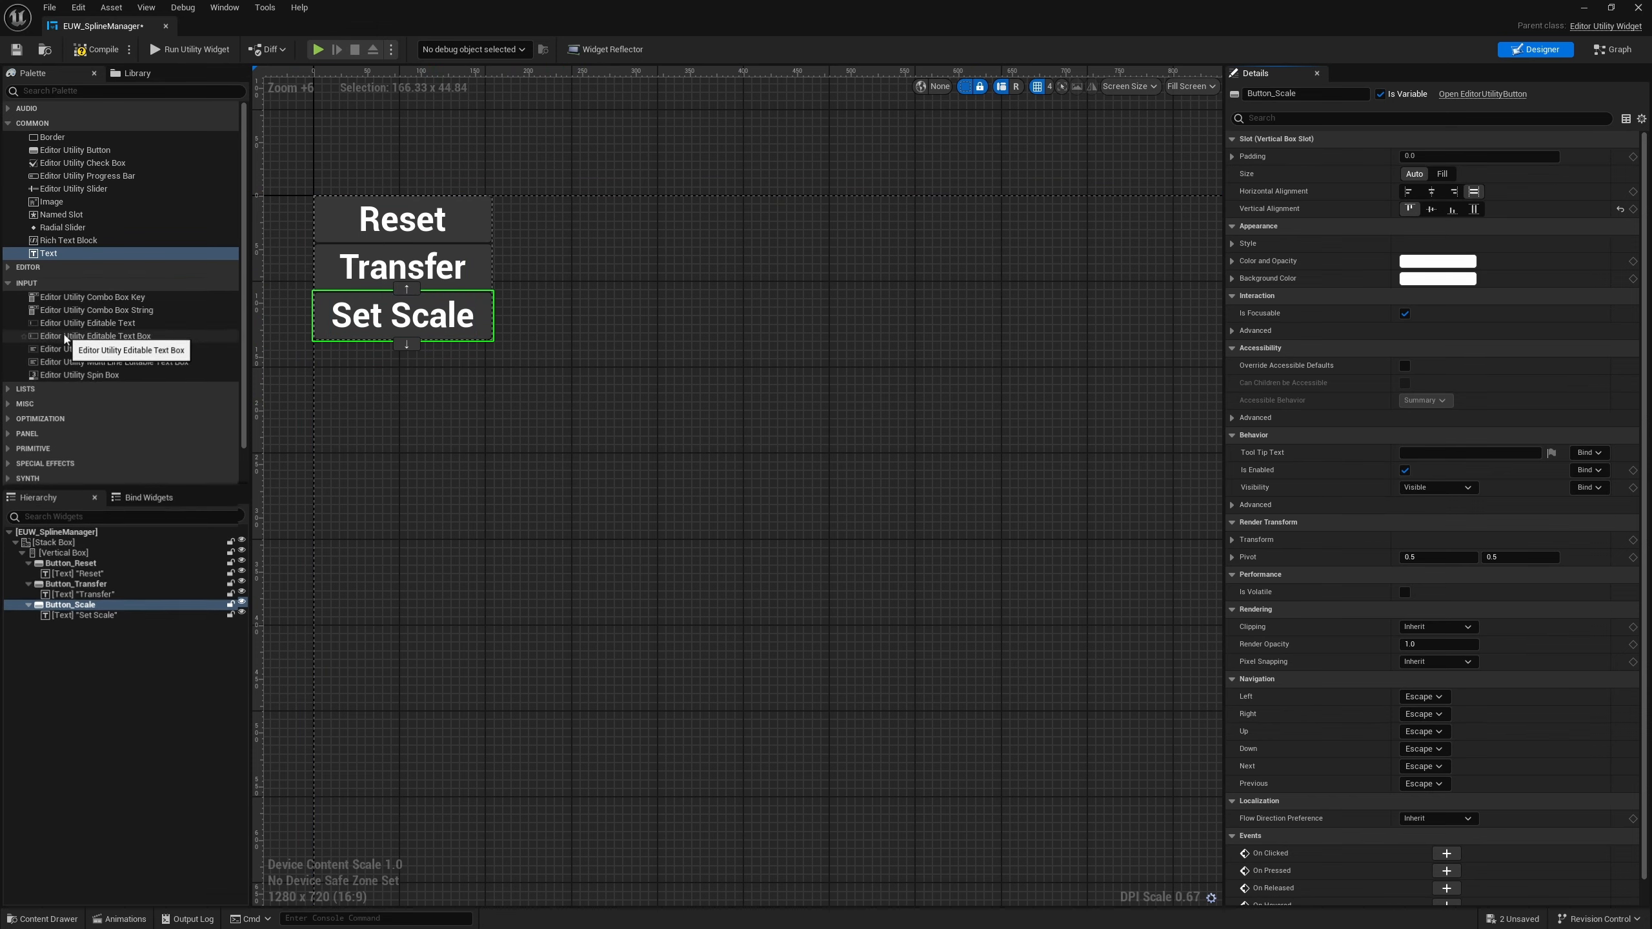
Step: Add an Editor Utility Editable Text Box between Button_Transfer and Button_Scale and set its text to 100
{"action": "left_click", "coordinate": [97, 337]}
{"action": "left_click_drag", "start_coordinate": [97, 337], "coordinate": [96, 775]}
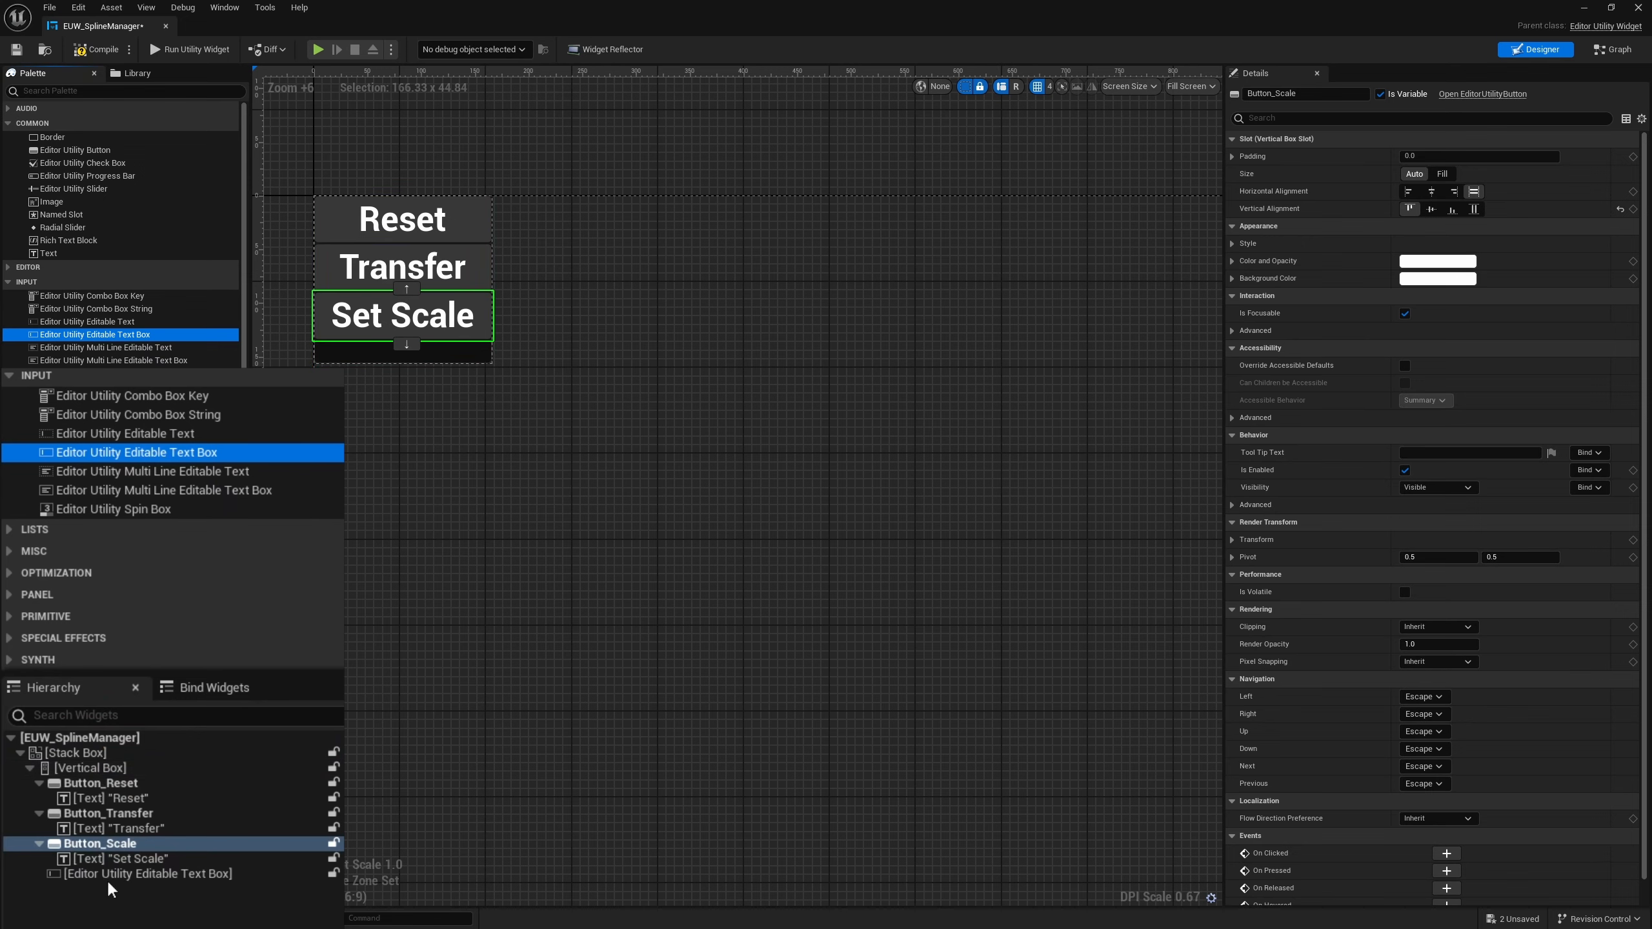
{"action": "left_click", "coordinate": [143, 896]}
{"action": "left_click_drag", "start_coordinate": [112, 875], "coordinate": [144, 854]}
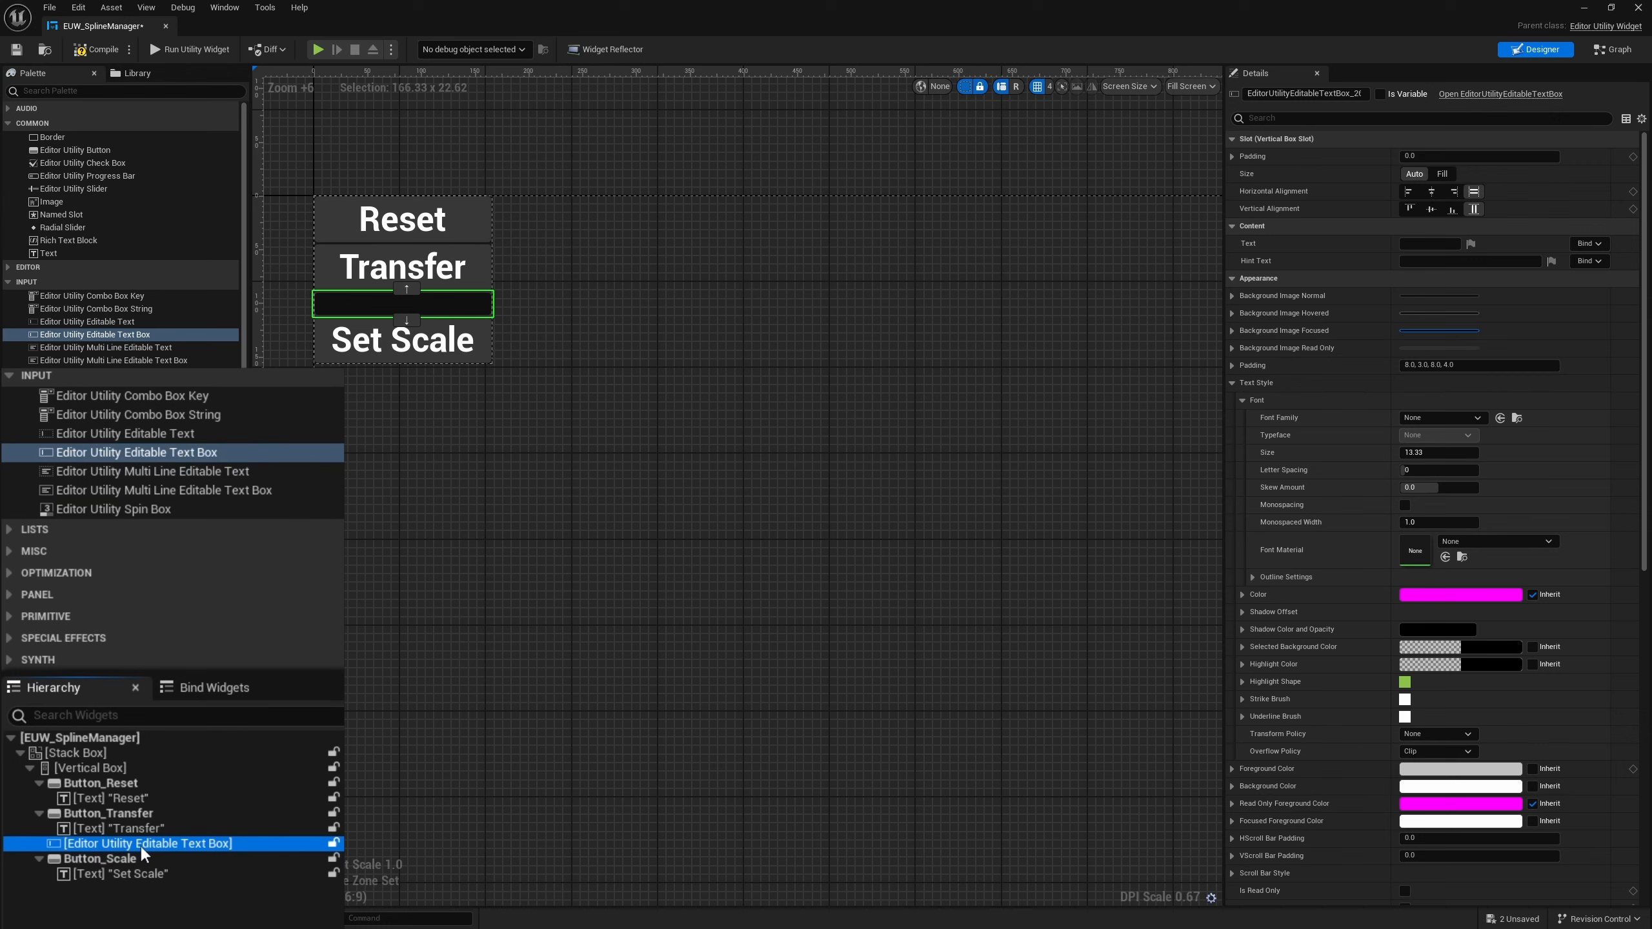
{"action": "left_click", "coordinate": [1417, 245]}
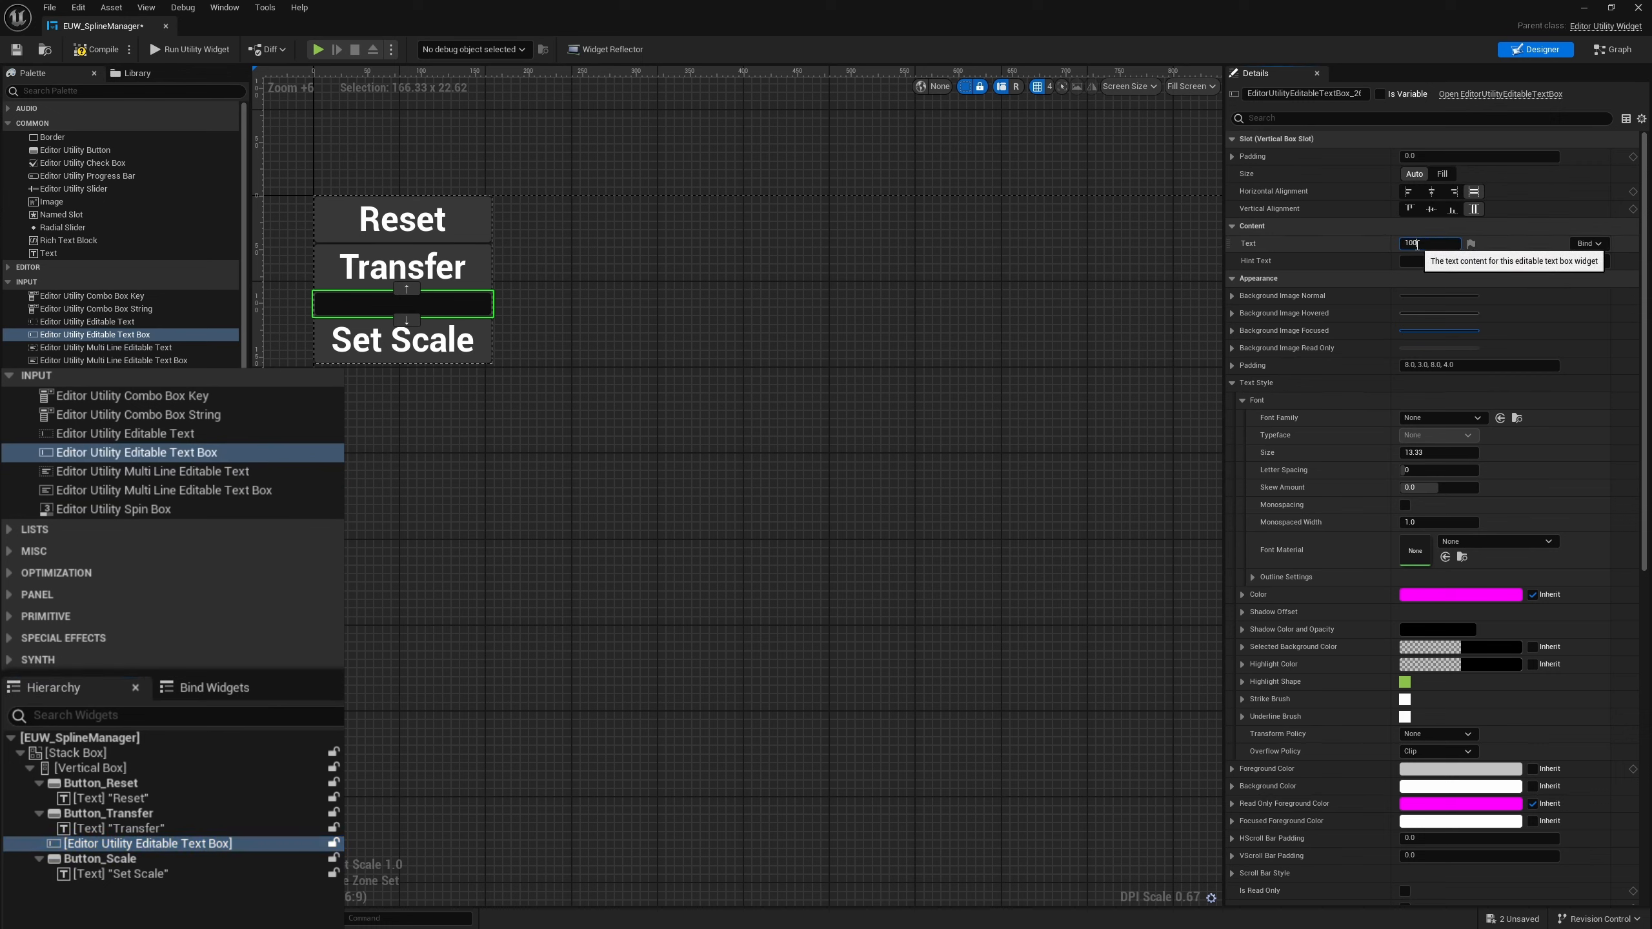
{"action": "key", "text": "Return"}
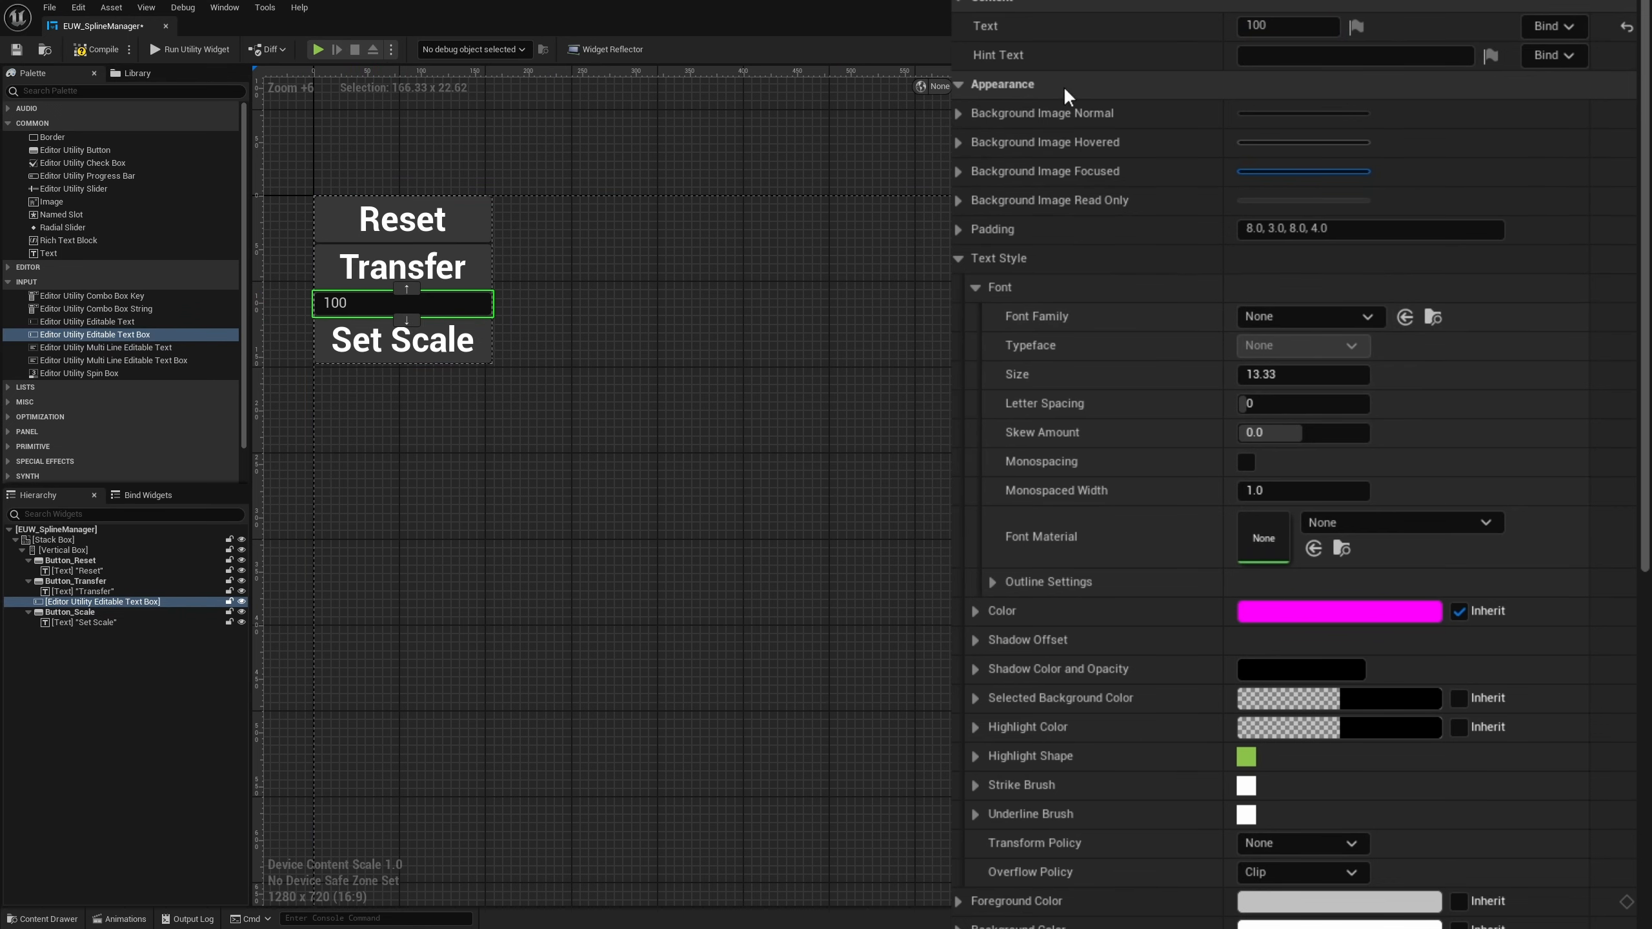
Step: Set the editable text box's font family to DroidSansMono and its font size to 30
{"action": "left_click", "coordinate": [1278, 324]}
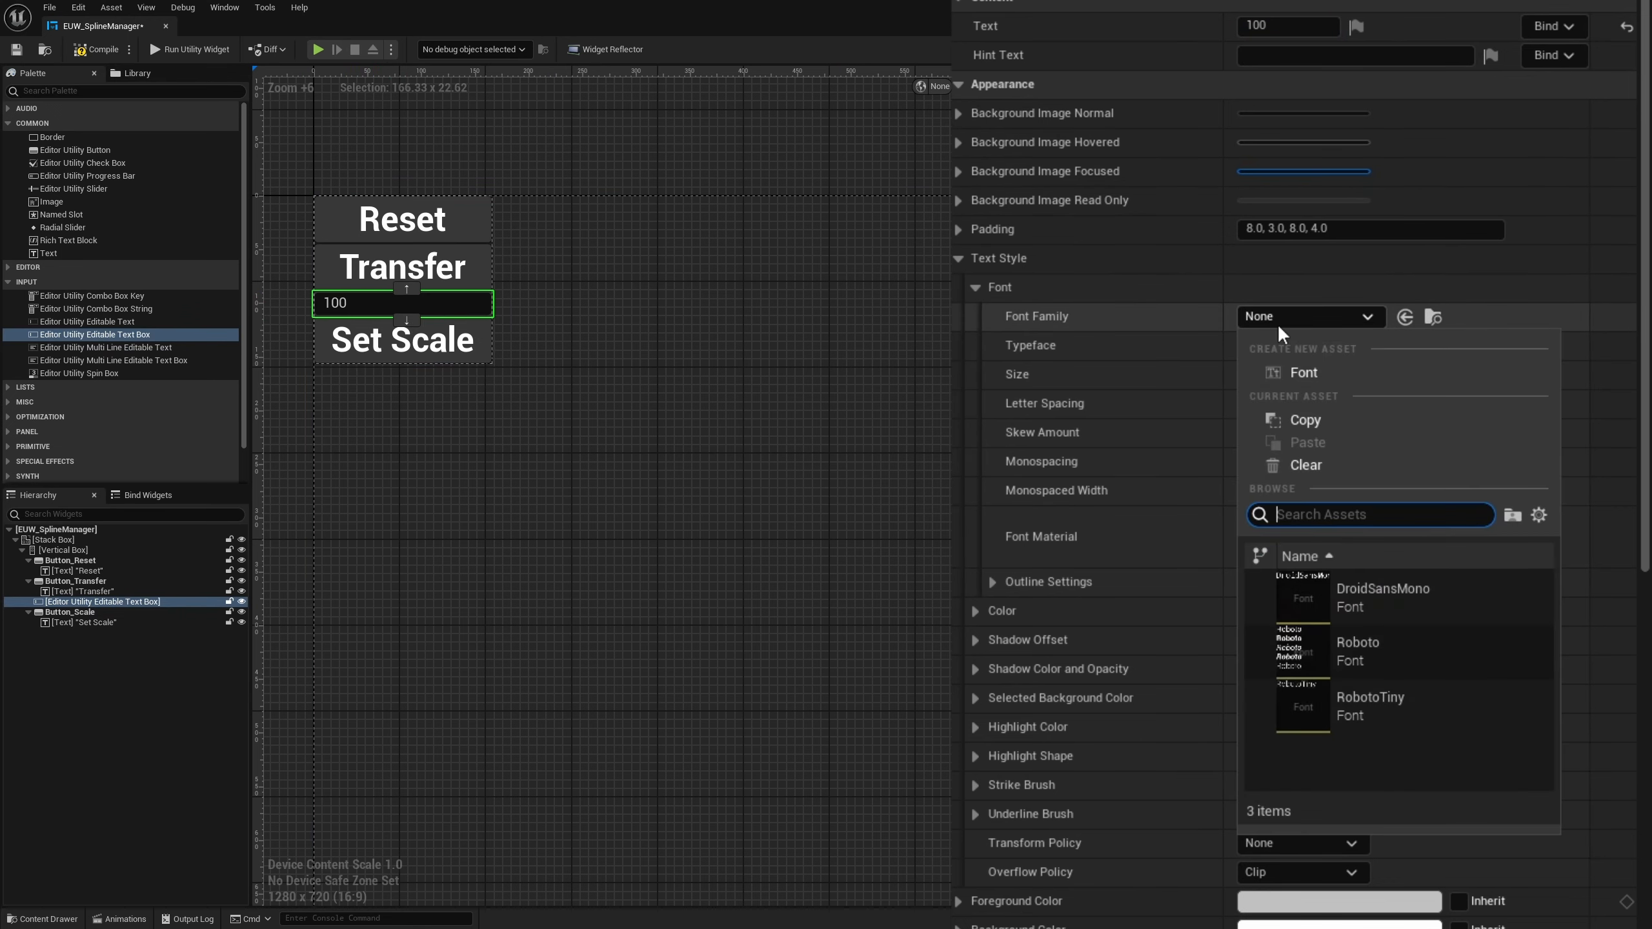
{"action": "left_click", "coordinate": [1413, 603]}
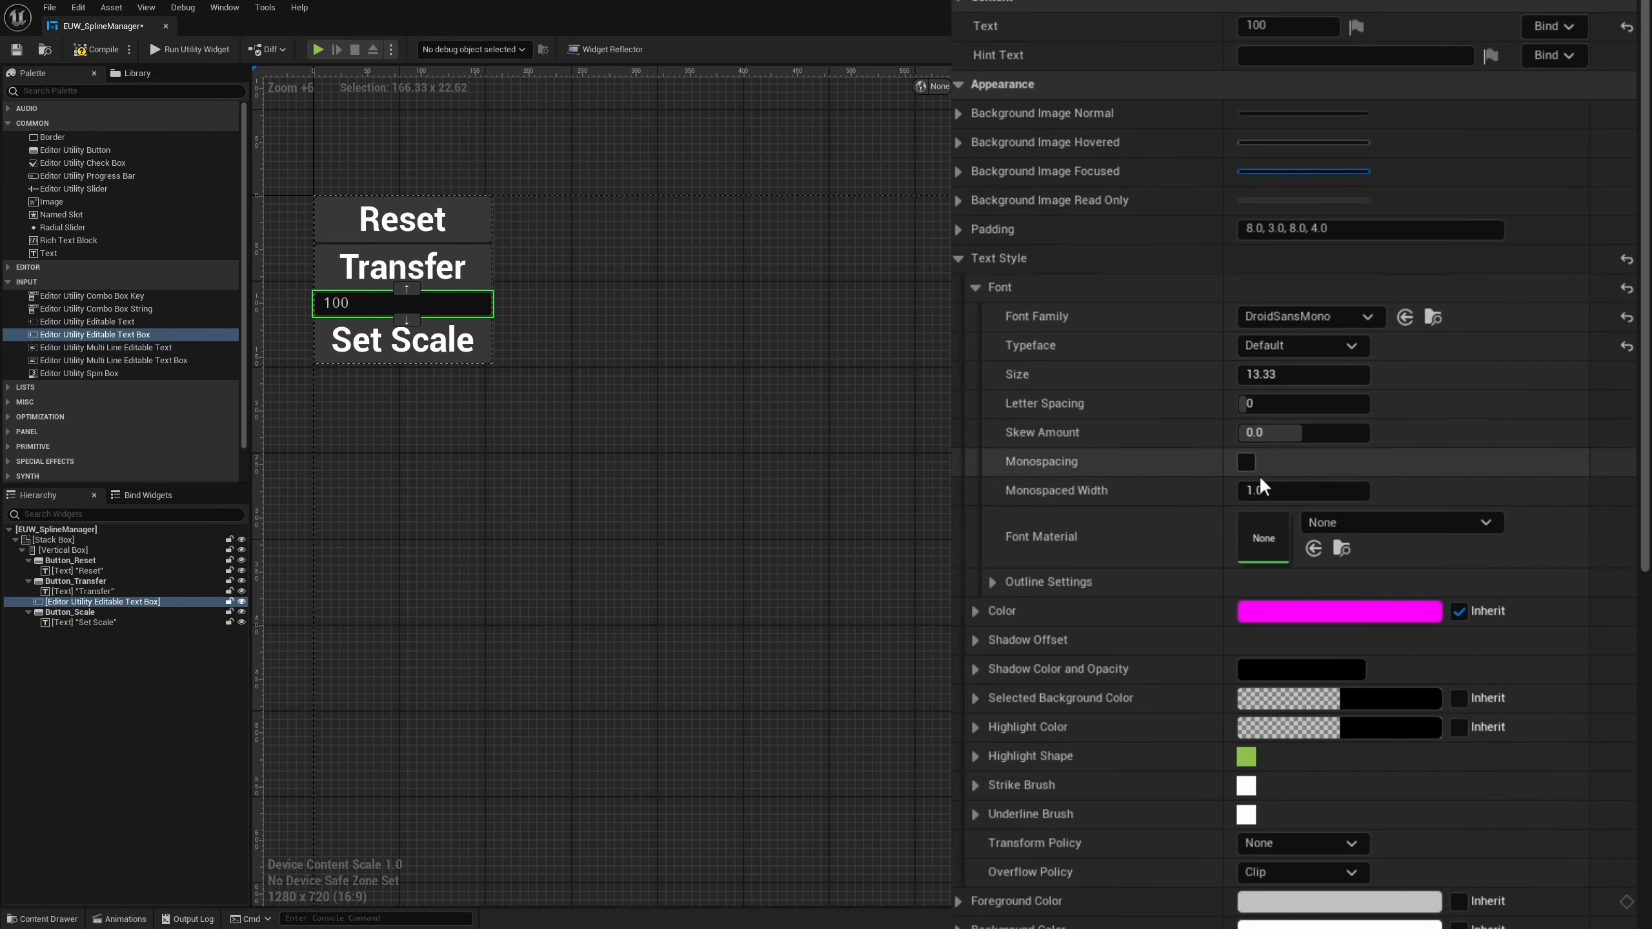
{"action": "left_click", "coordinate": [1285, 383]}
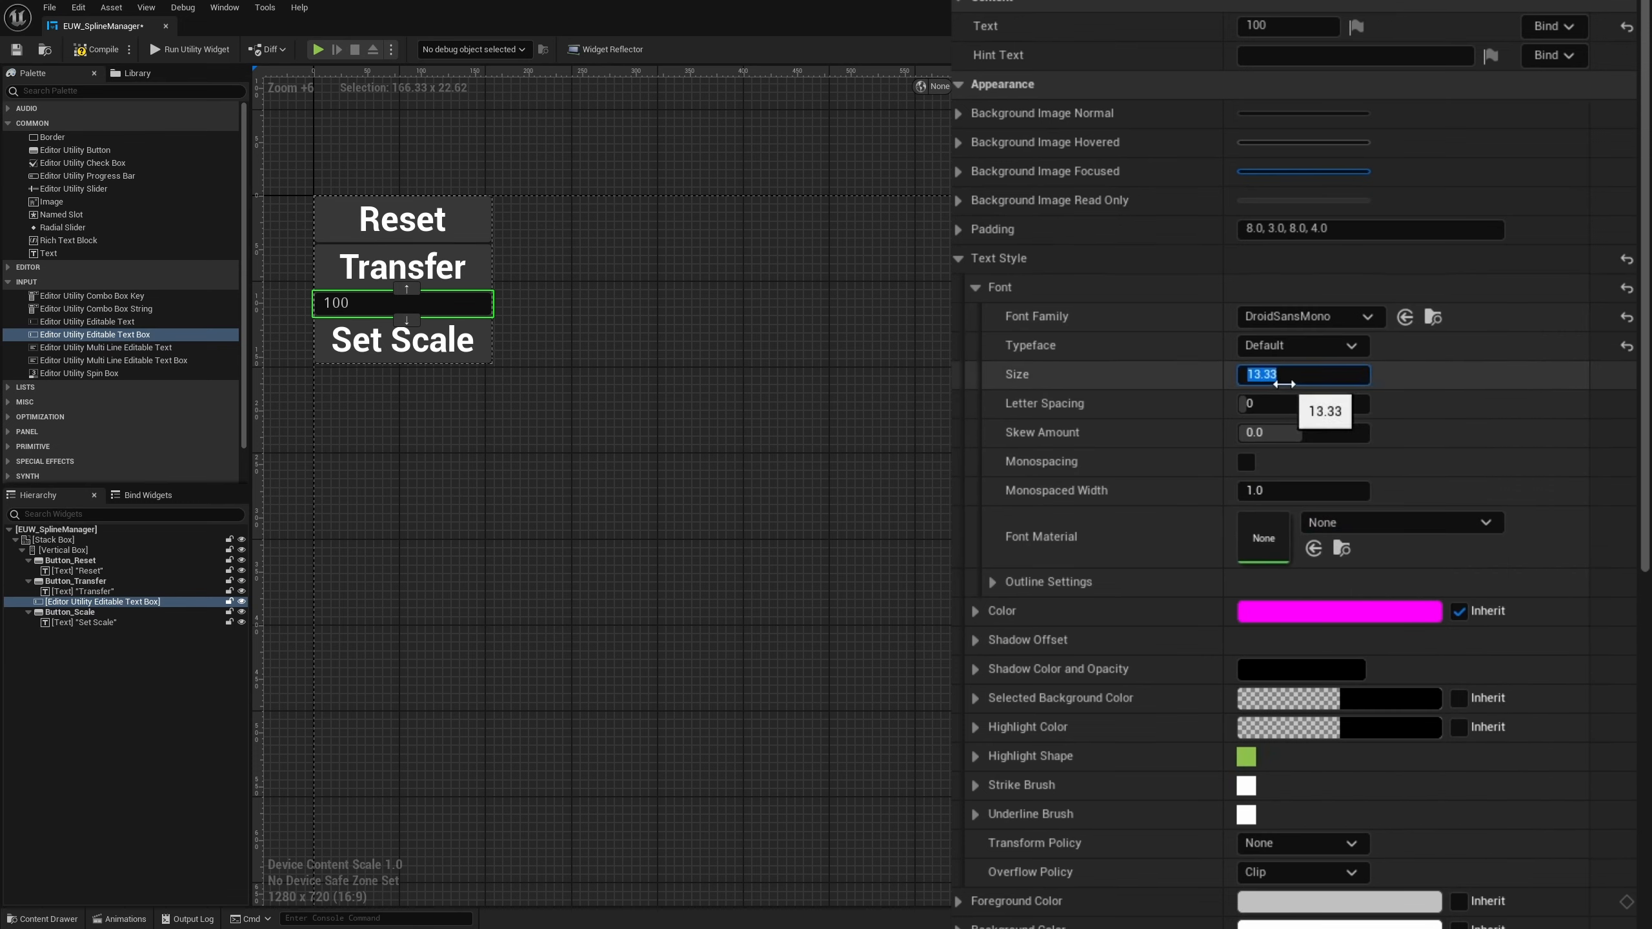
{"action": "type", "text": "30"}
{"action": "key", "text": "Return"}
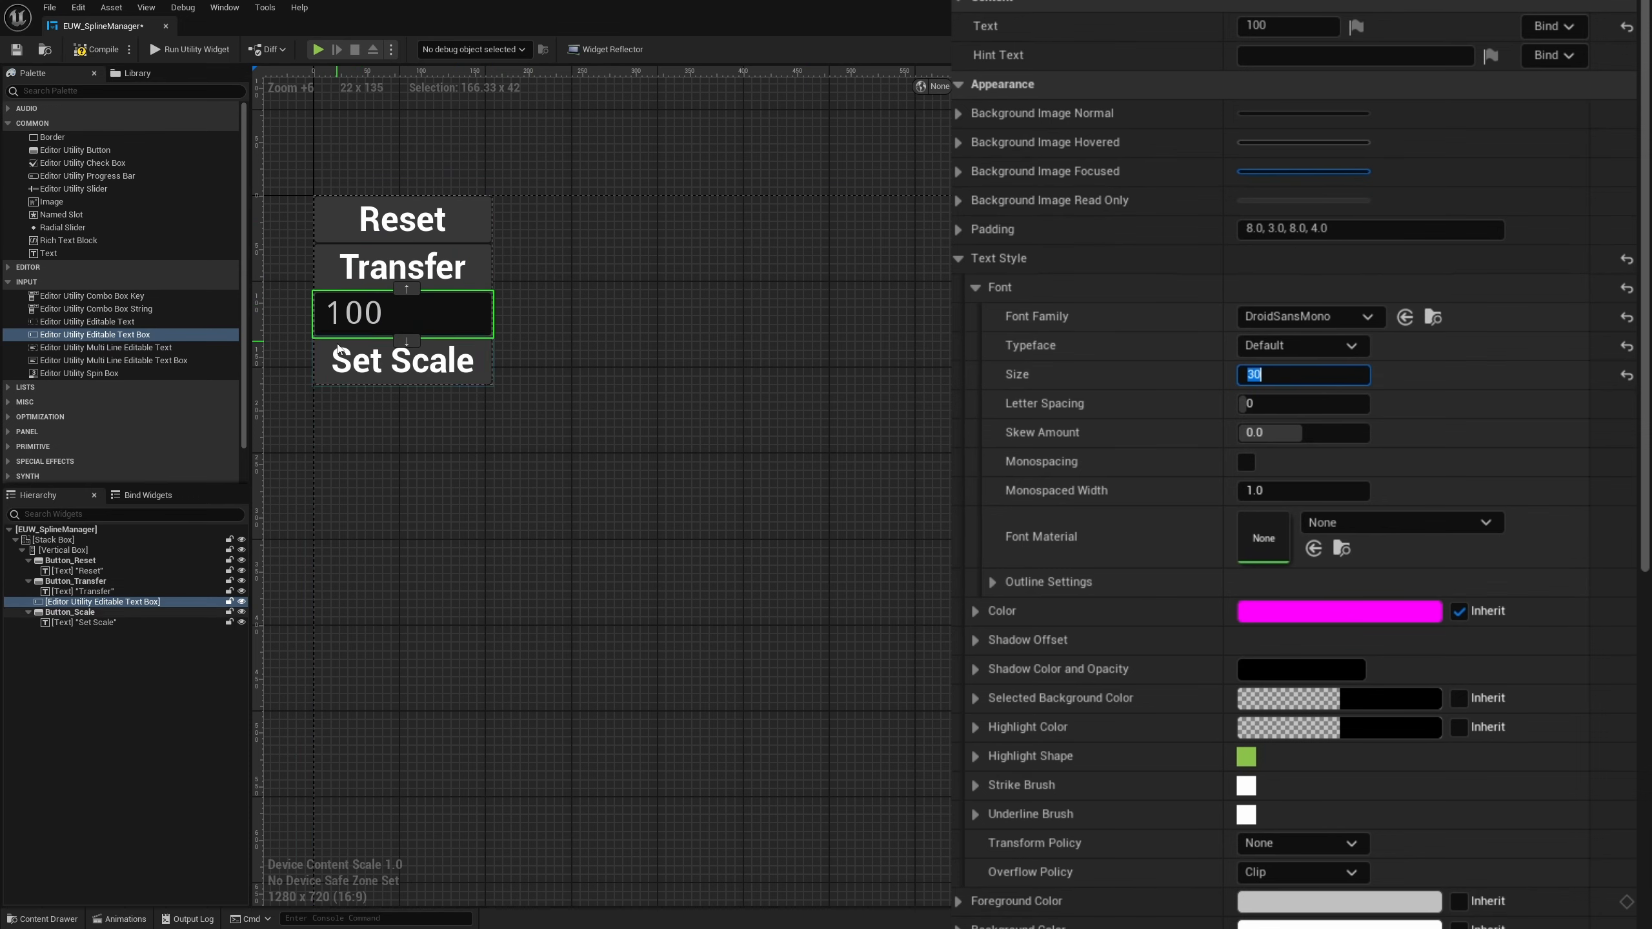
Step: Center the justification of the editable text box's text
{"action": "scroll", "coordinate": [1043, 472], "scroll_direction": "down", "scroll_amount": 3}
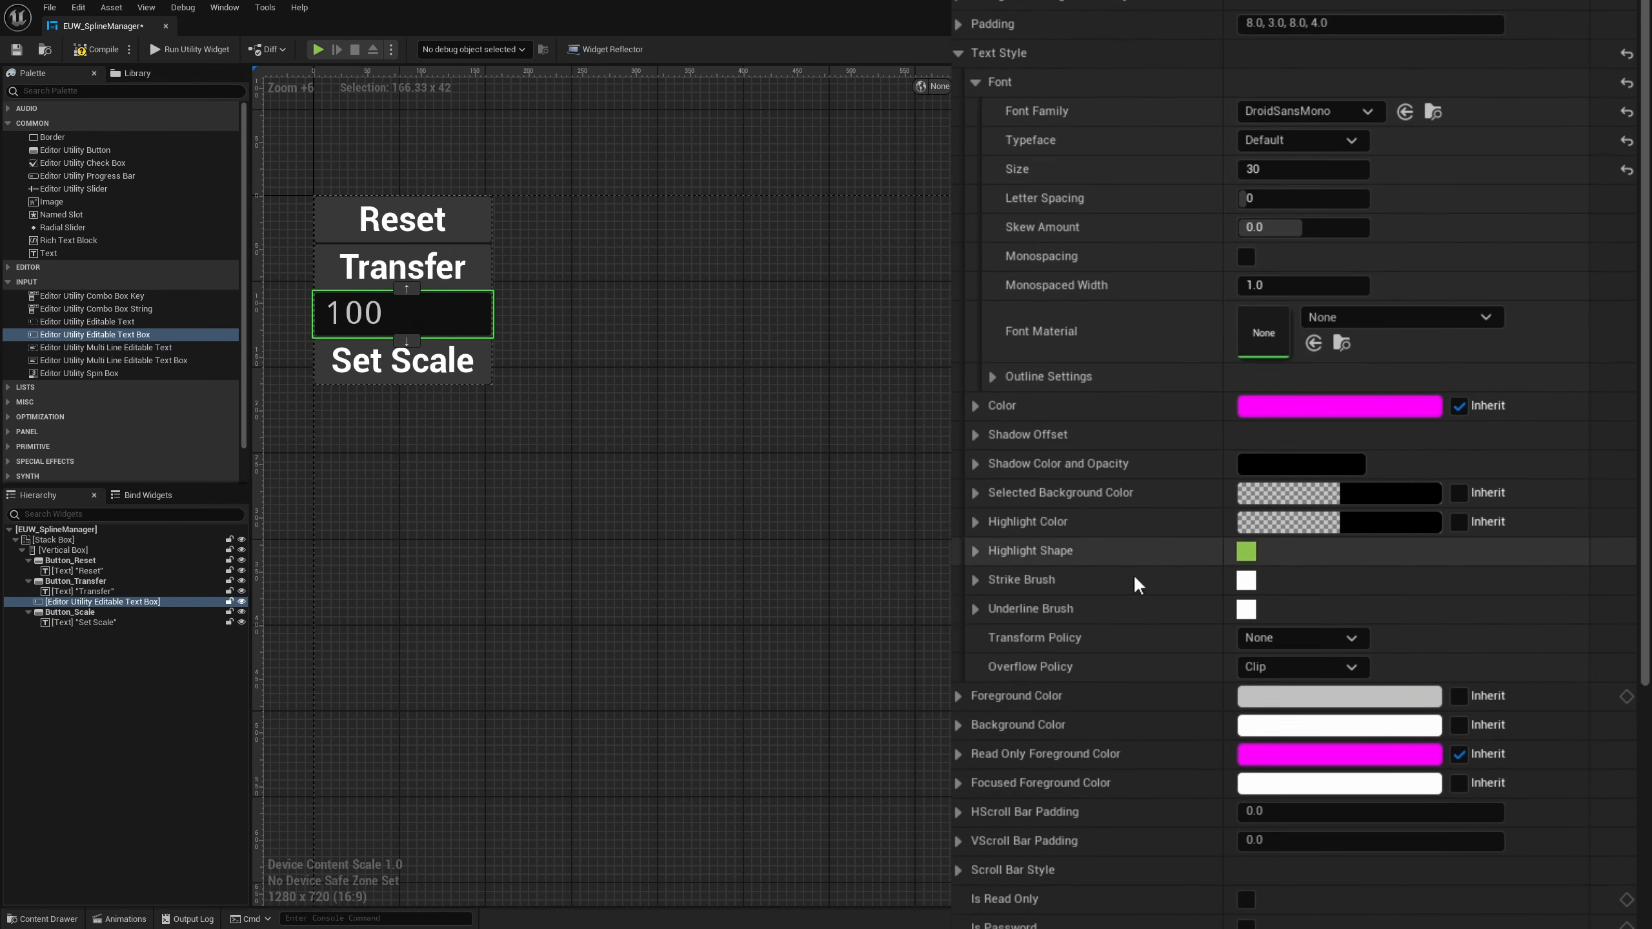
{"action": "scroll", "coordinate": [1125, 716], "scroll_direction": "down", "scroll_amount": 1}
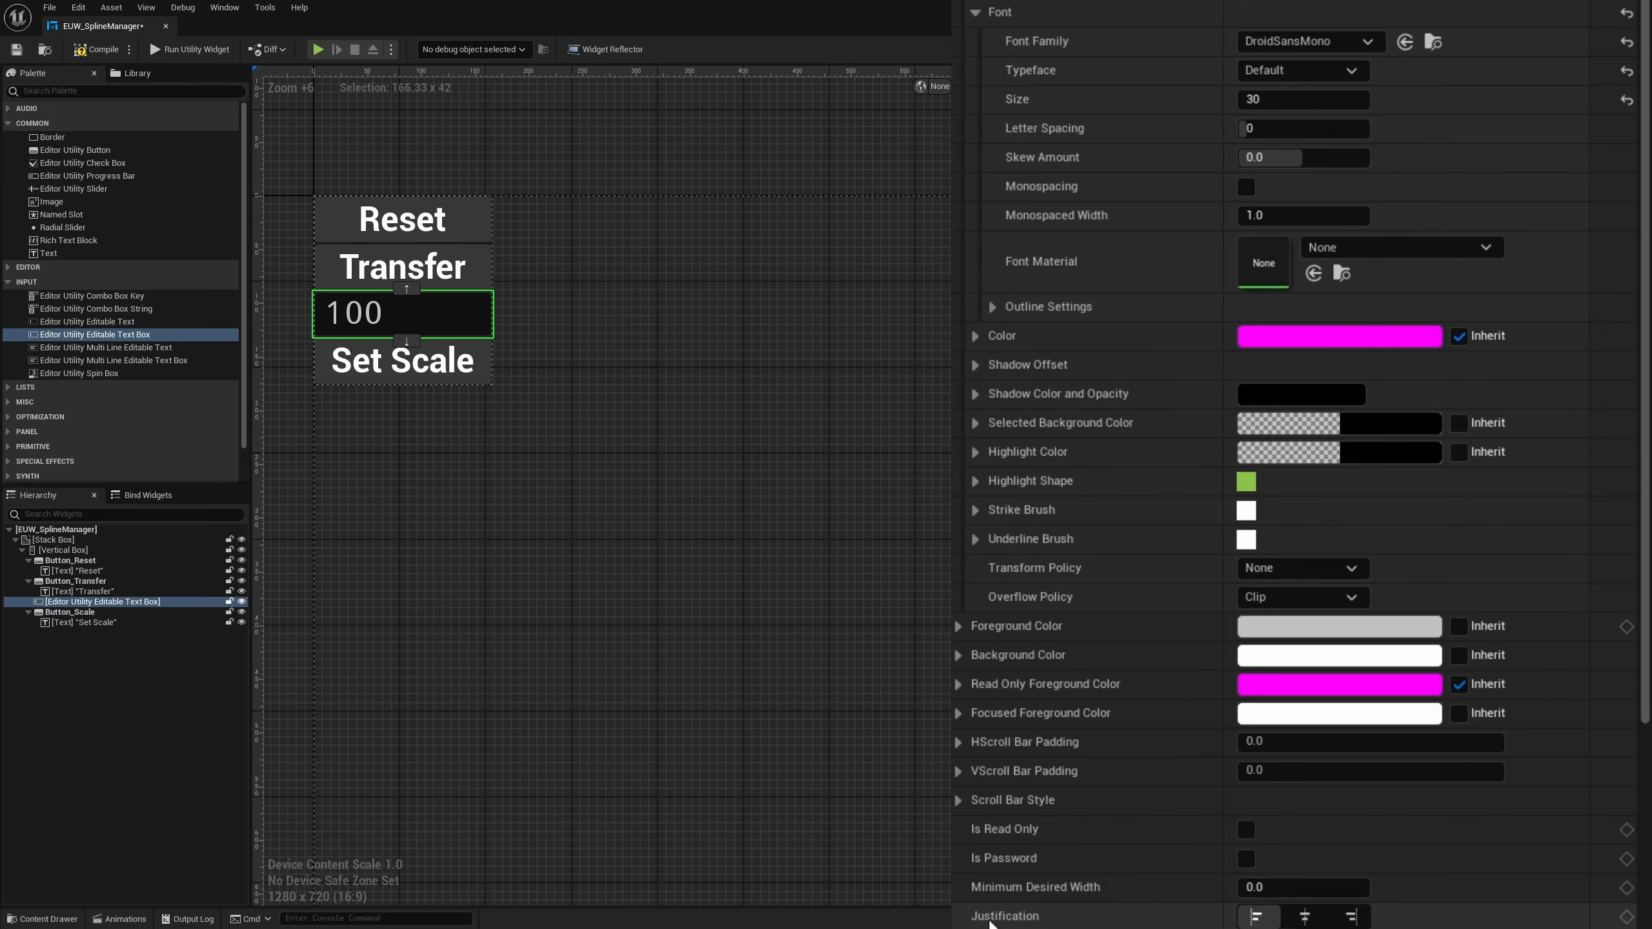
{"action": "left_click", "coordinate": [1306, 917]}
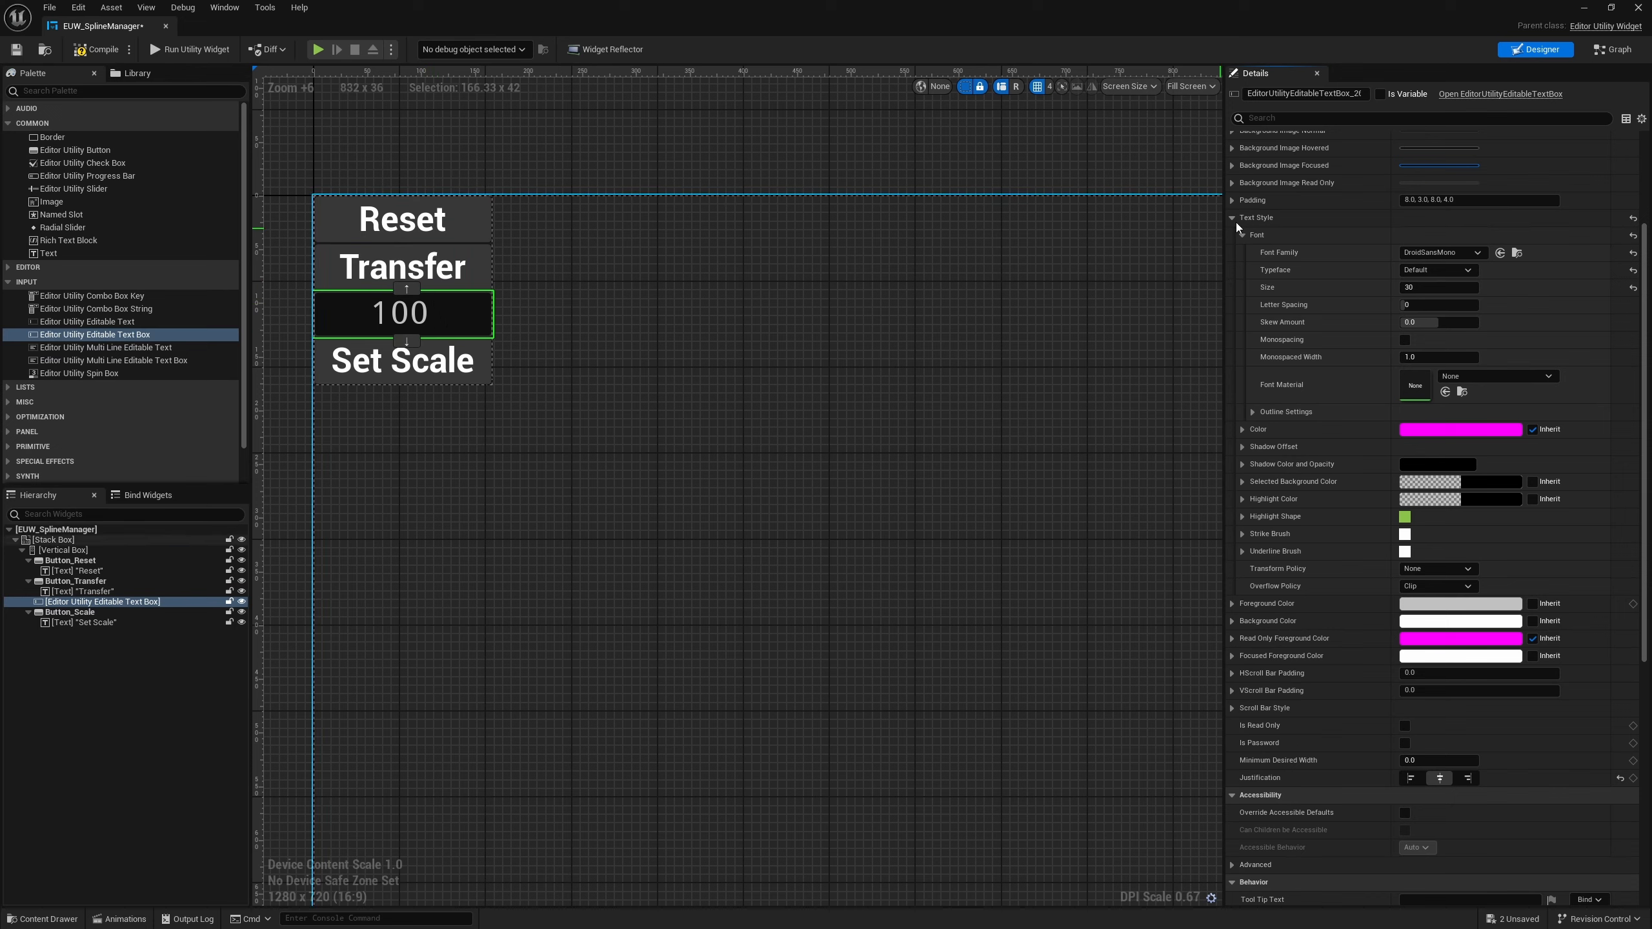
Step: Make the editable text box a variable and rename it Input_Percent
{"action": "left_click", "coordinate": [1380, 96]}
{"action": "left_click", "coordinate": [1336, 93]}
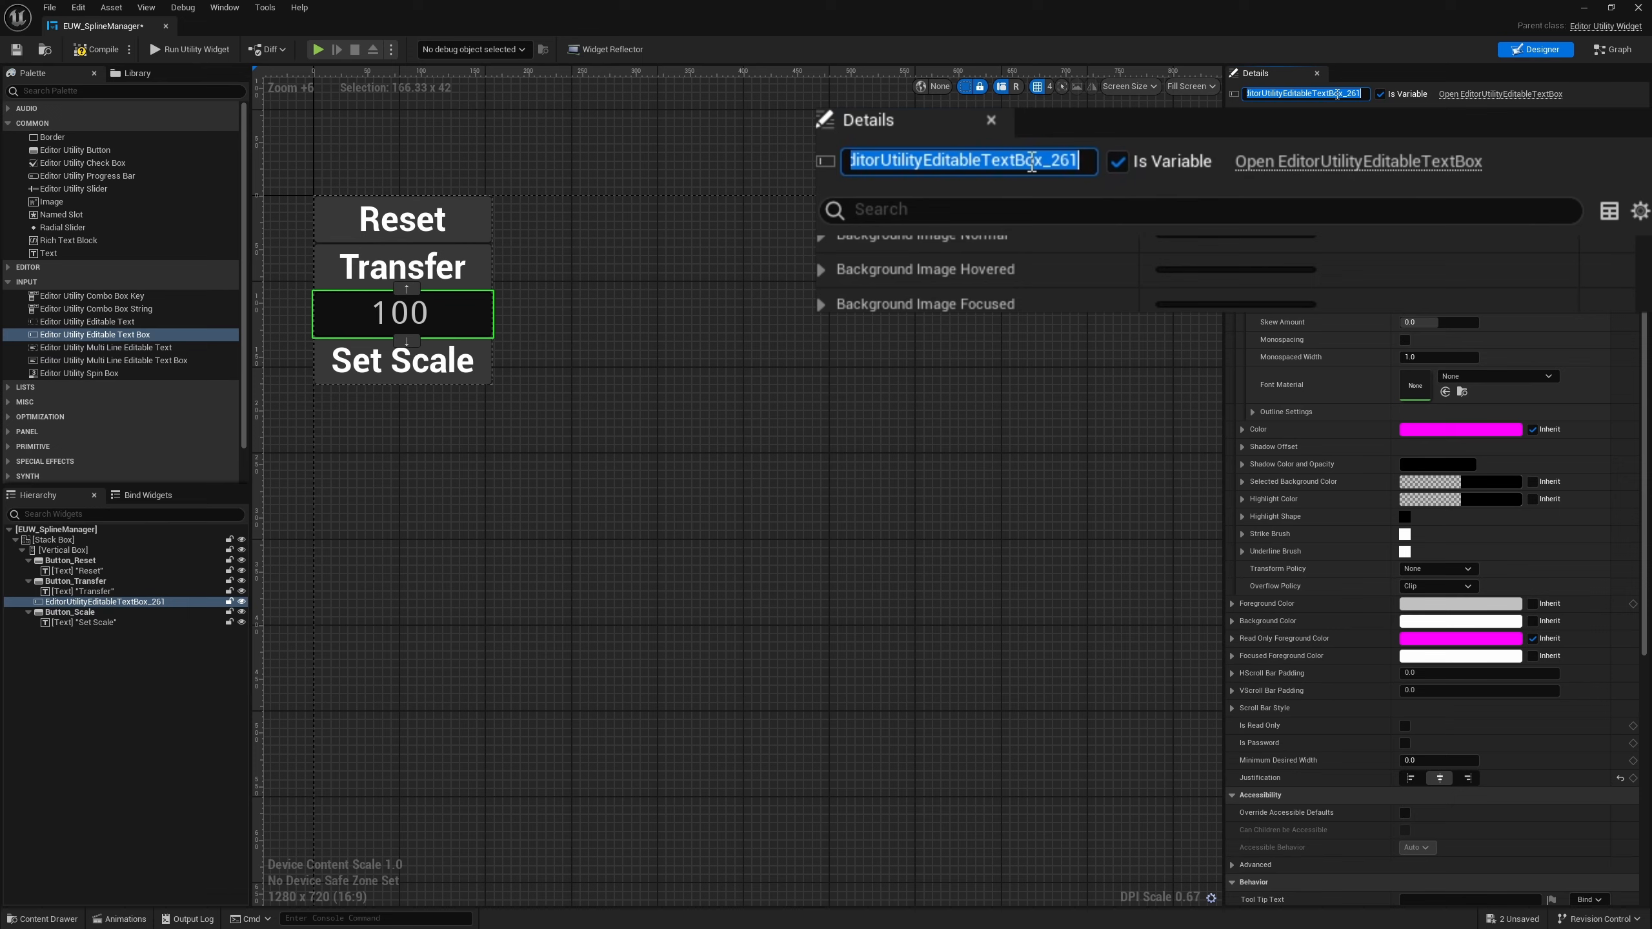
{"action": "type", "text": "Input_Percent"}
{"action": "key", "text": "Return"}
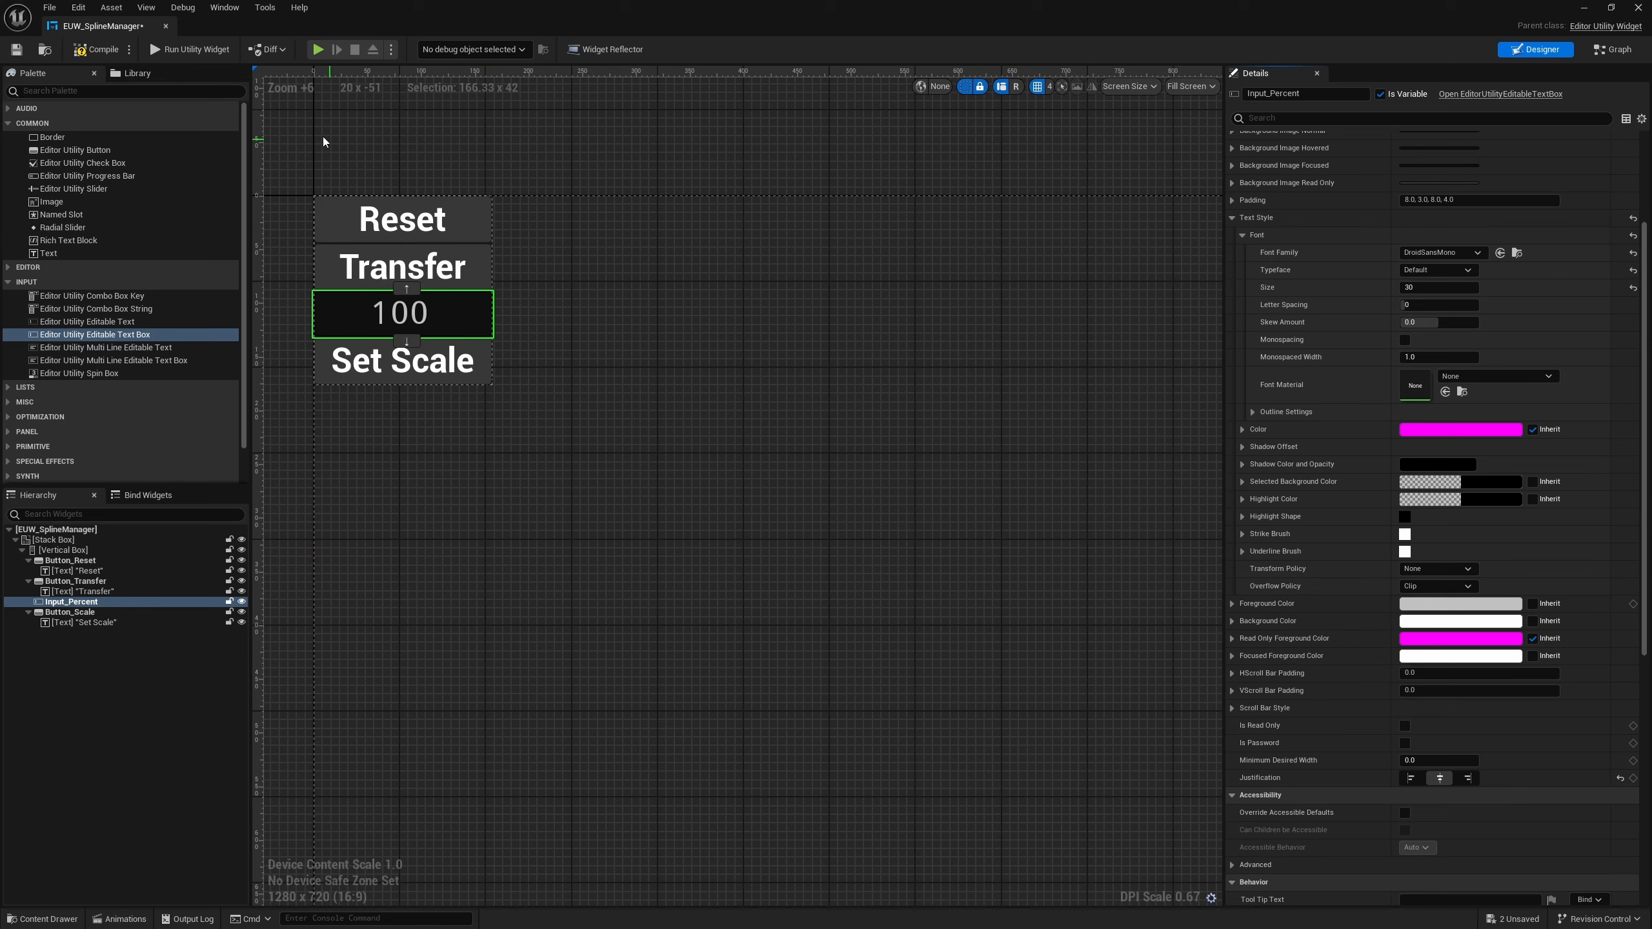
Step: Run the utility widget, testing its percent field with 50 and then 100, and dock its window beside Levels in the level editor
{"action": "left_click", "coordinate": [179, 53]}
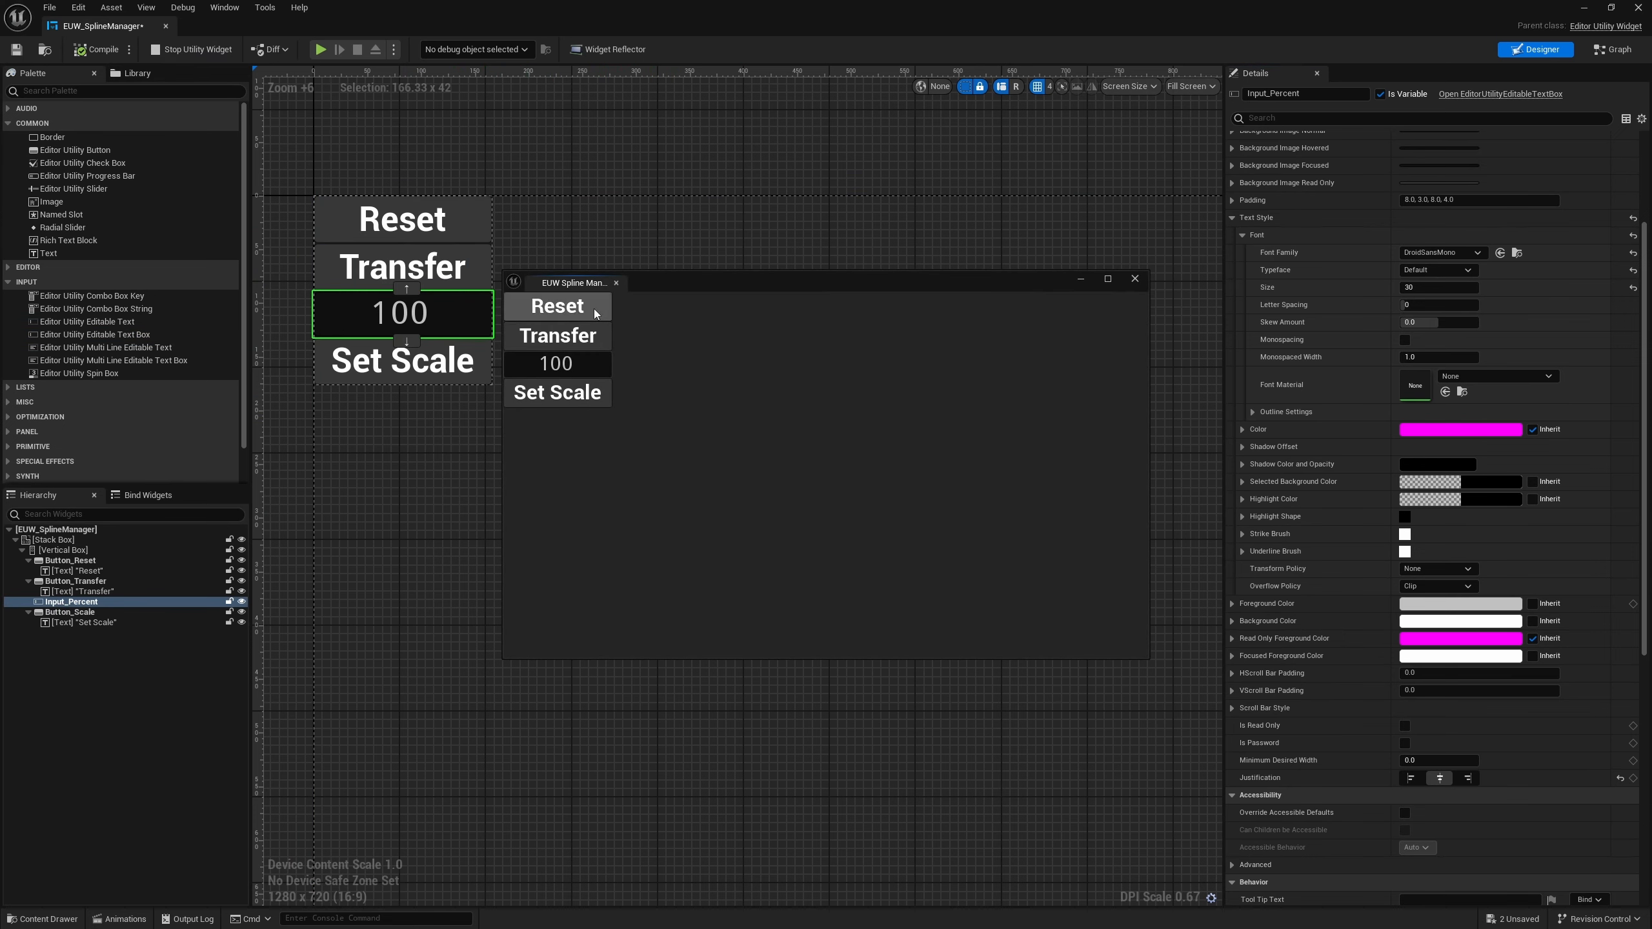
{"action": "double_click", "coordinate": [583, 371]}
{"action": "type", "text": "50"}
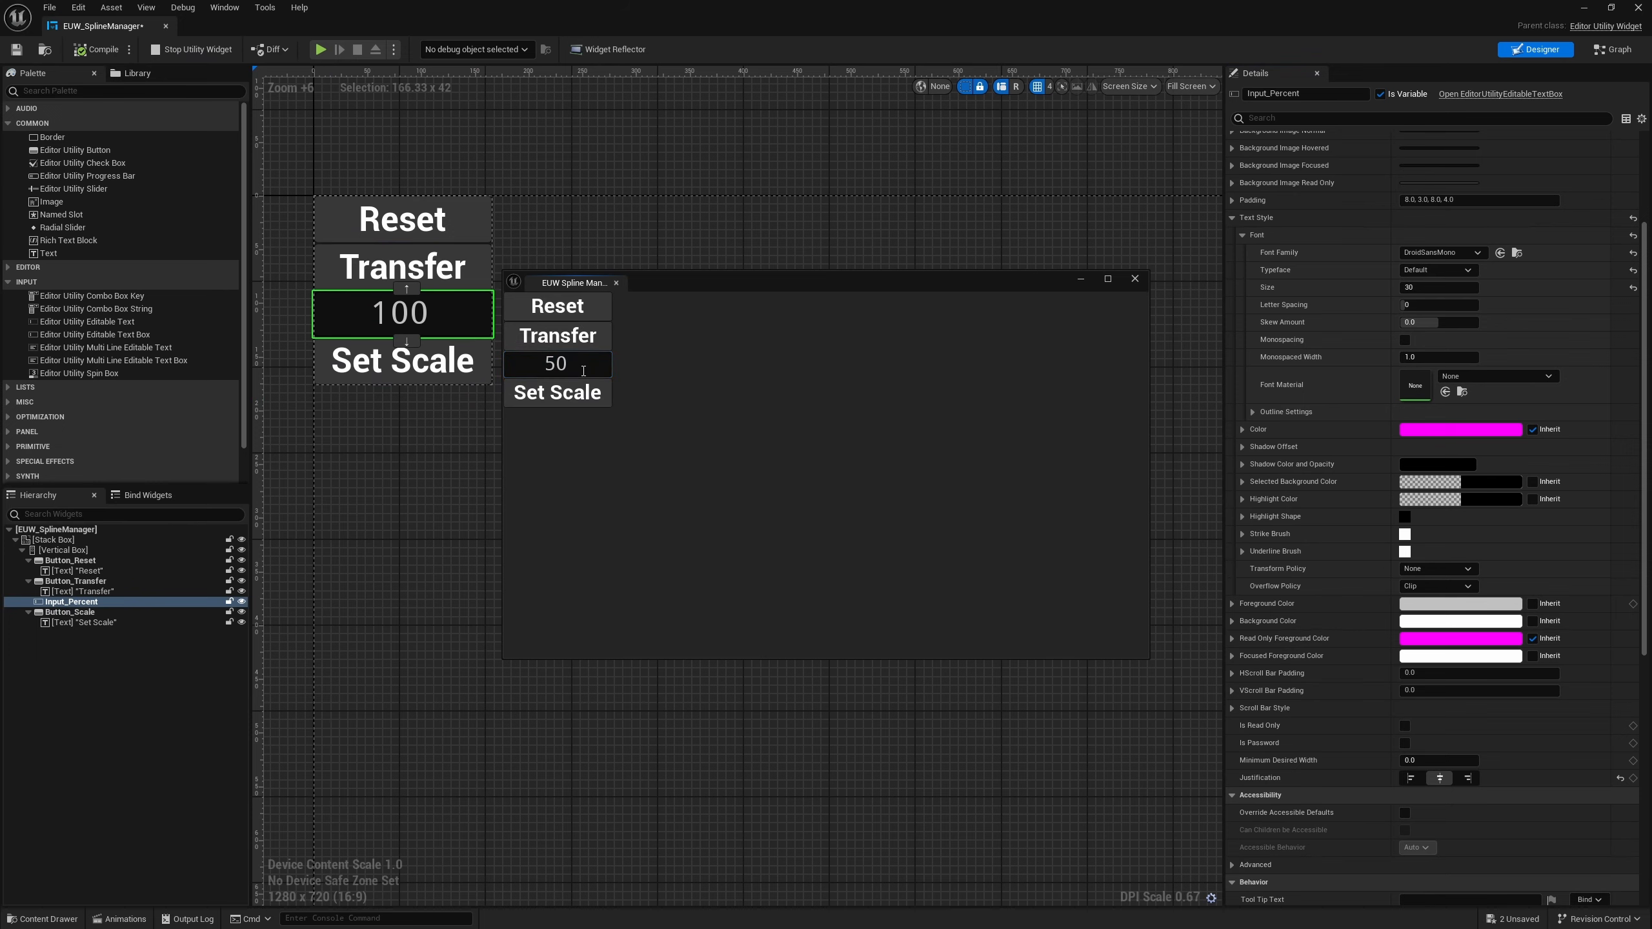
{"action": "double_click", "coordinate": [584, 371]}
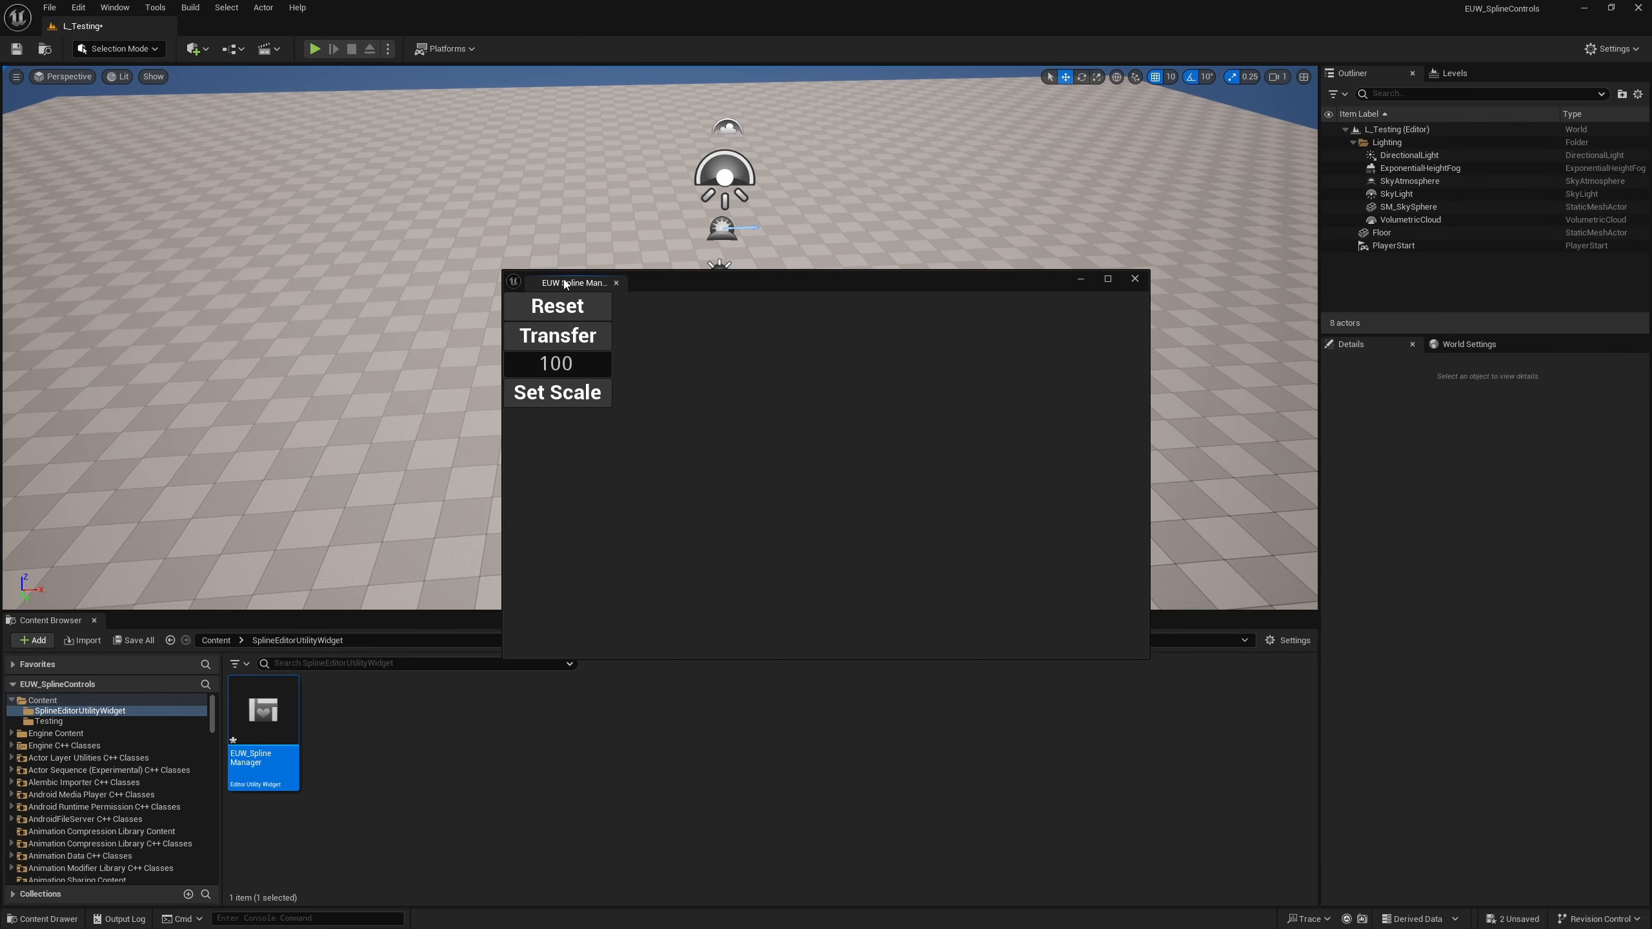
{"action": "left_click_drag", "start_coordinate": [565, 283], "coordinate": [1494, 73]}
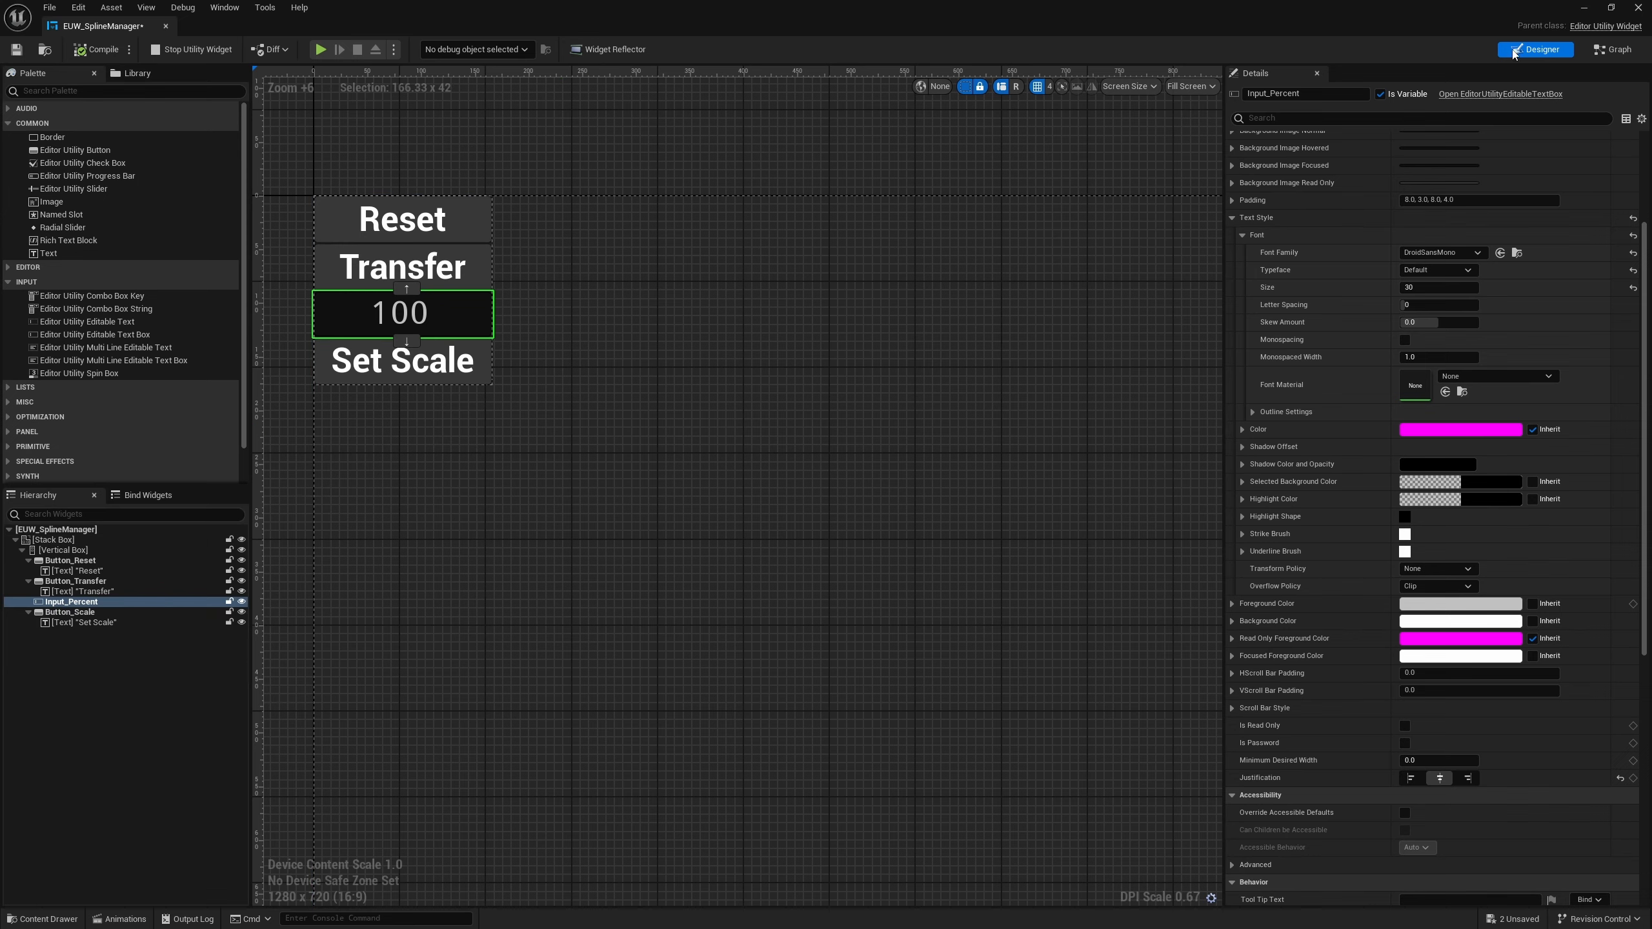
Step: Delete the default Event Pre Construct, Event Construct and Event Tick nodes from the widget's Event Graph
{"action": "left_click", "coordinate": [1616, 51]}
{"action": "right_click_drag", "start_coordinate": [1136, 409], "coordinate": [859, 398]}
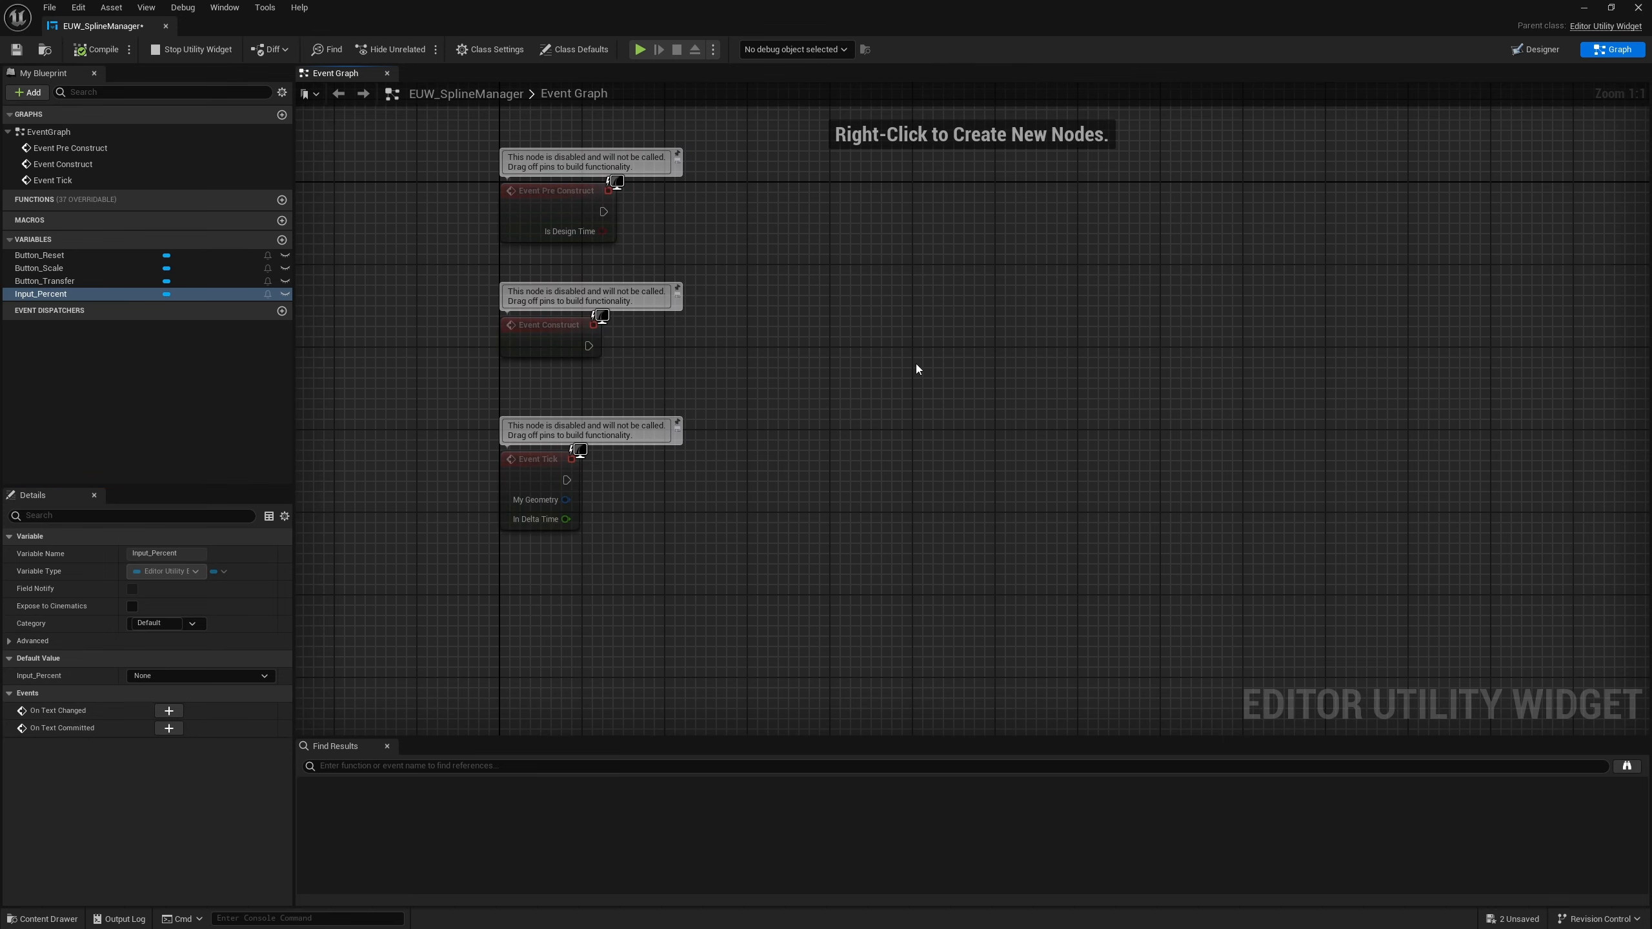
{"action": "scroll", "coordinate": [916, 369], "scroll_direction": "down", "scroll_amount": 1}
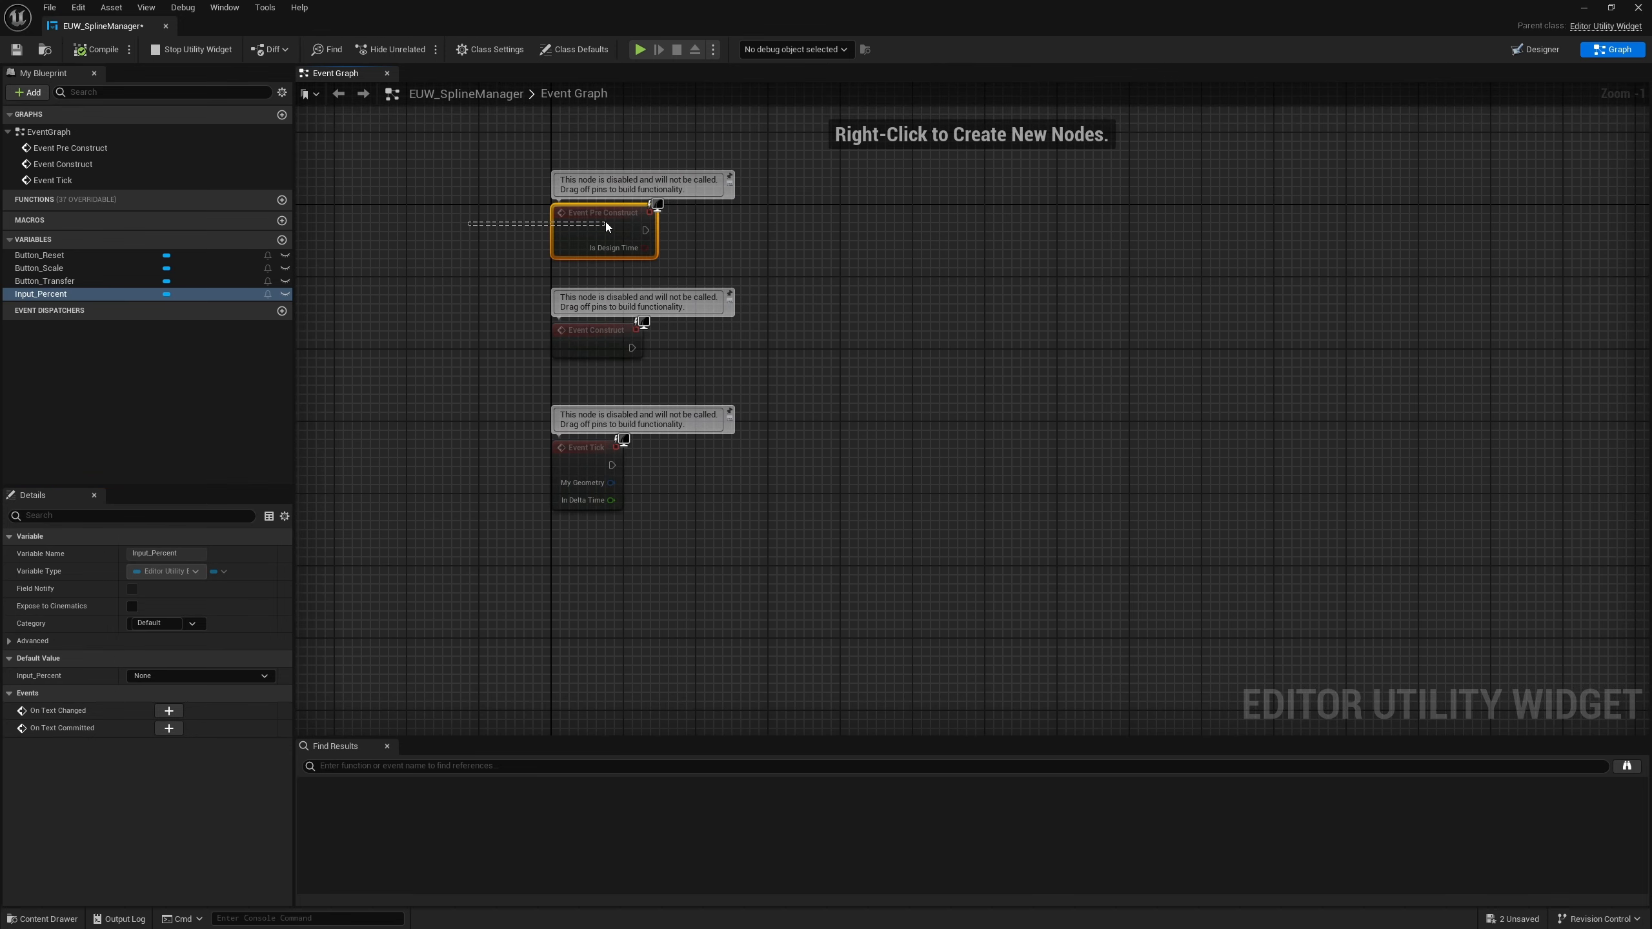
{"action": "left_click_drag", "start_coordinate": [606, 222], "coordinate": [606, 223]}
{"action": "left_click_drag", "start_coordinate": [508, 339], "coordinate": [602, 344]}
{"action": "left_click_drag", "start_coordinate": [485, 487], "coordinate": [588, 485]}
{"action": "left_click", "coordinate": [766, 535]}
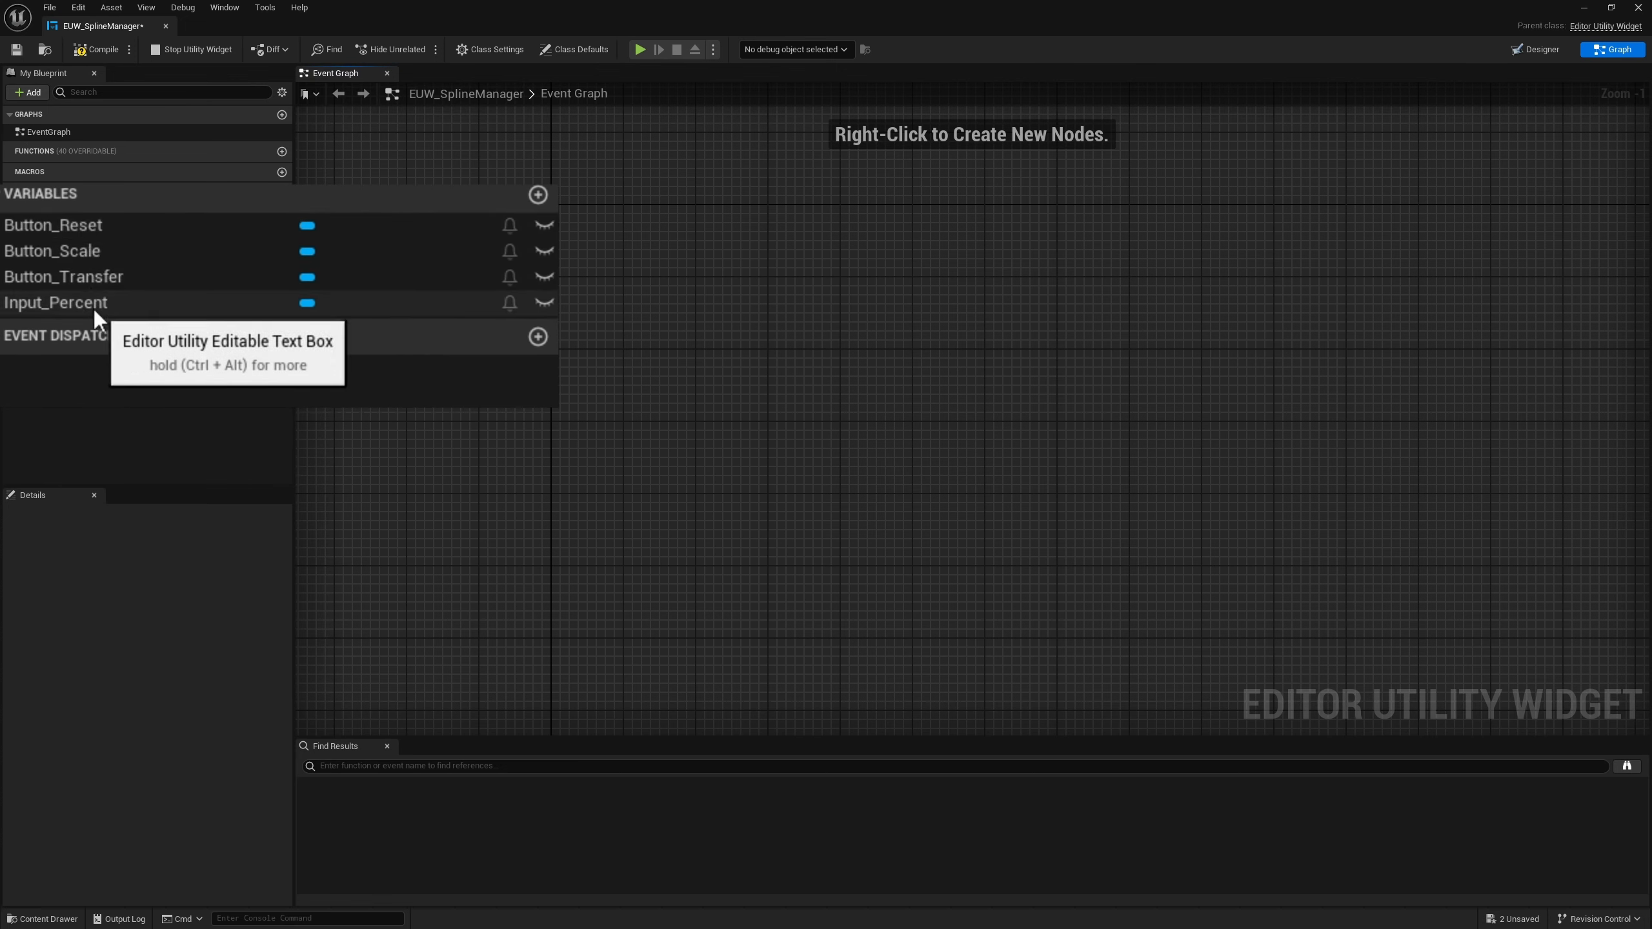
Step: Add On Clicked events for Button_Reset, Button_Scale and Button_Transfer to the Event Graph
{"action": "left_click", "coordinate": [67, 231]}
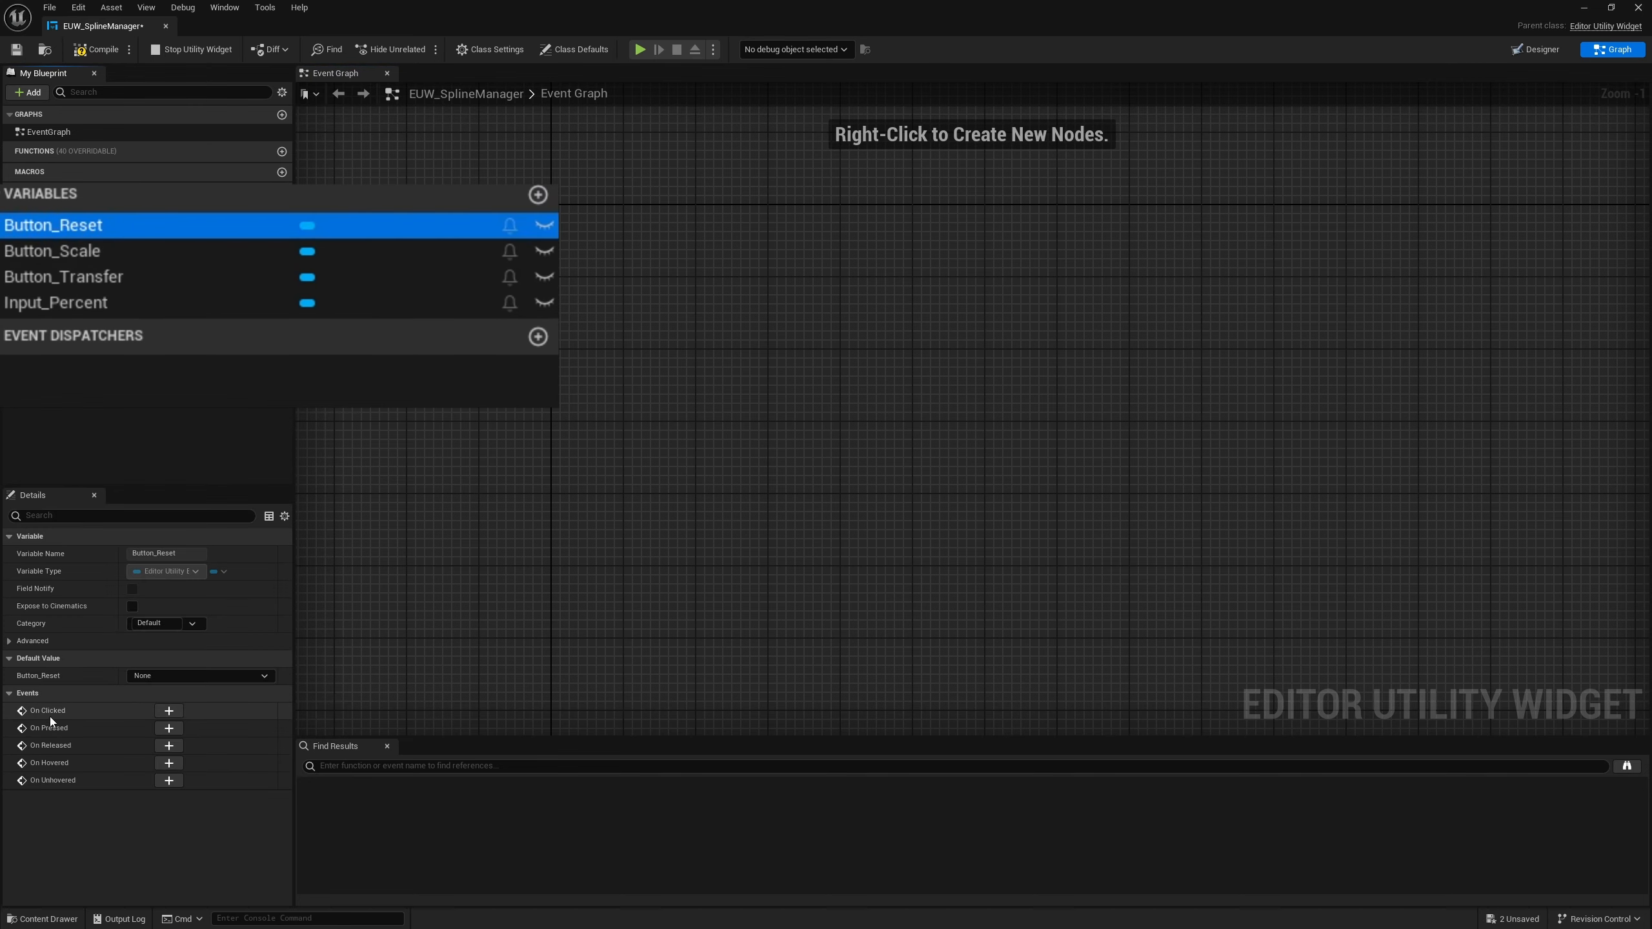
{"action": "left_click", "coordinate": [170, 712]}
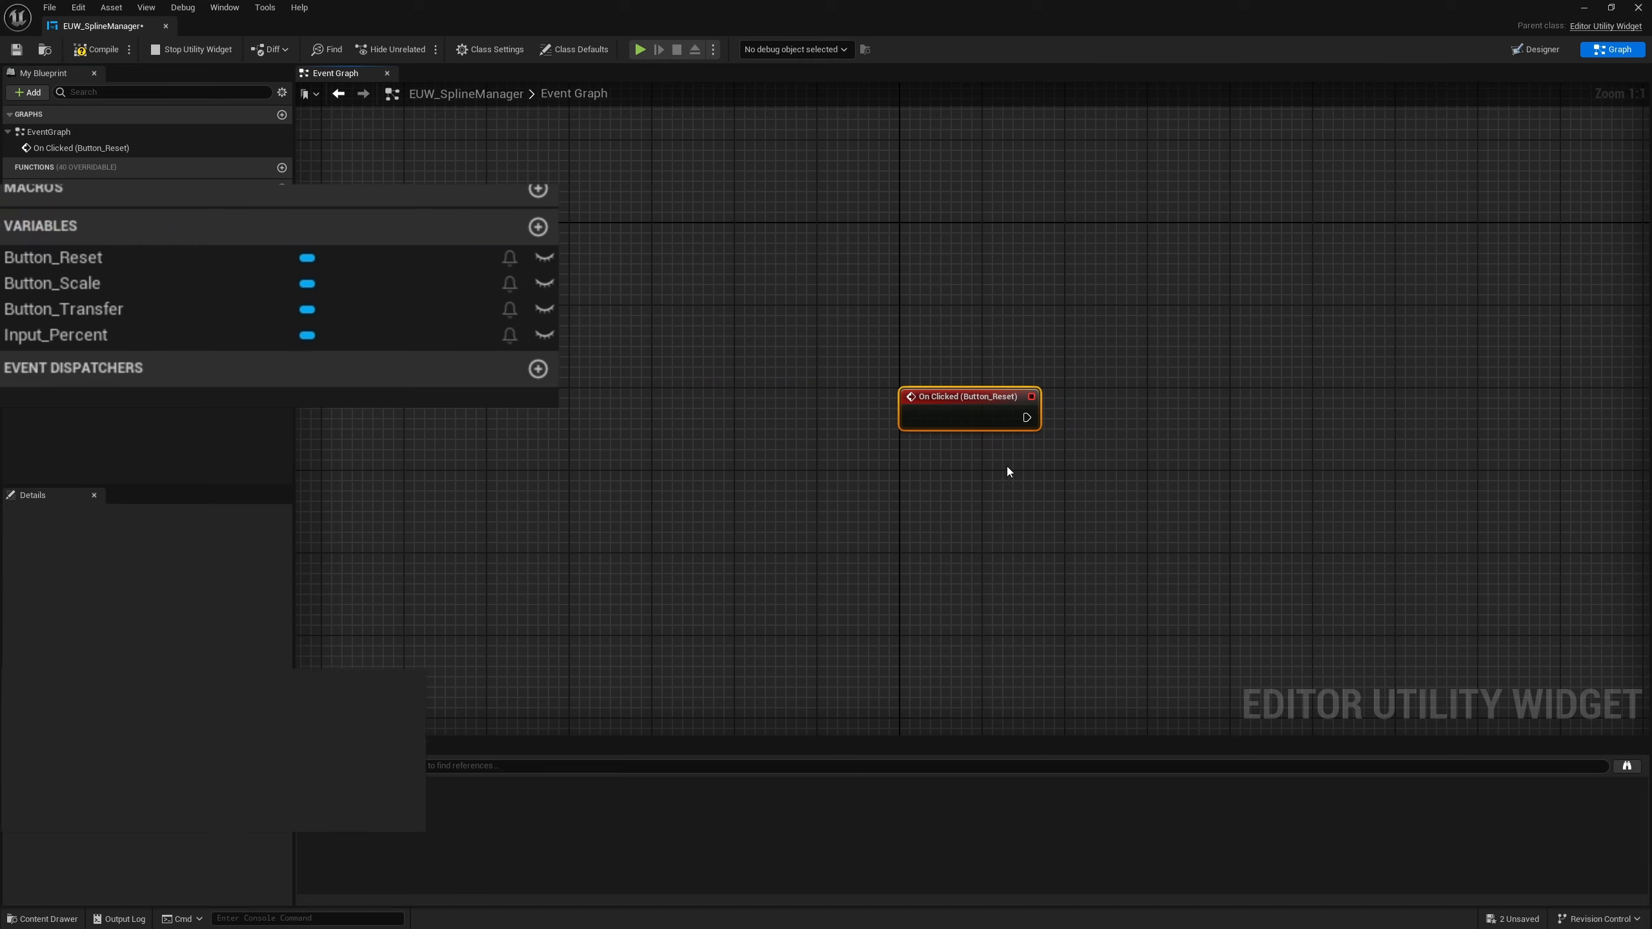
{"action": "left_click", "coordinate": [97, 283]}
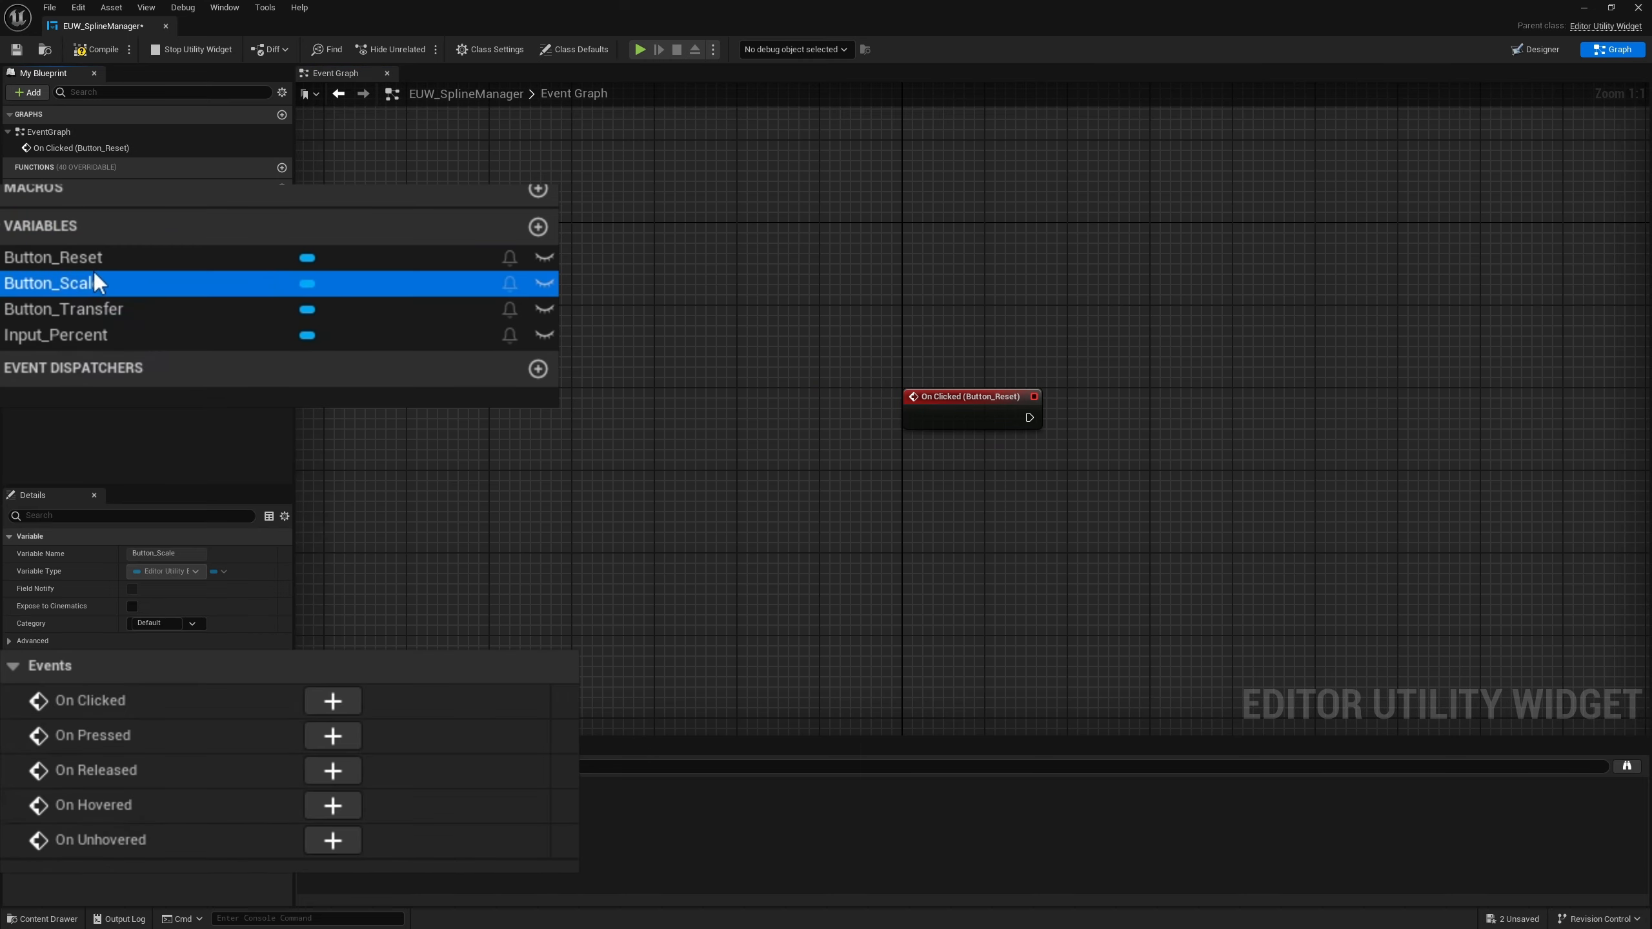
{"action": "left_click", "coordinate": [314, 702]}
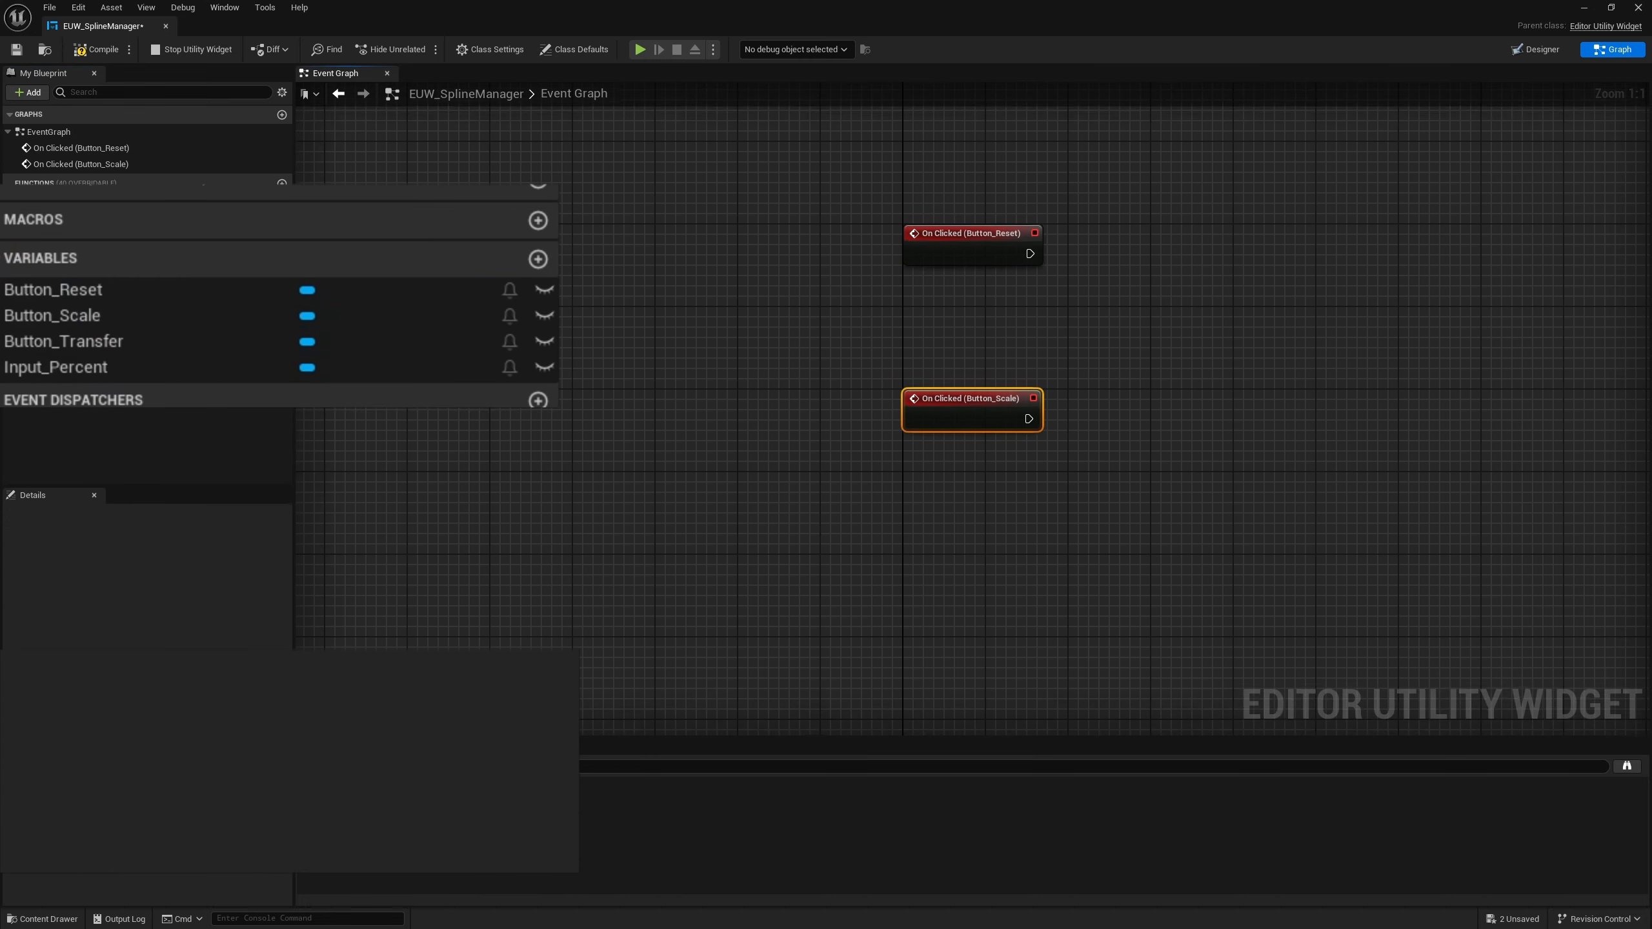
{"action": "left_click", "coordinate": [129, 340]}
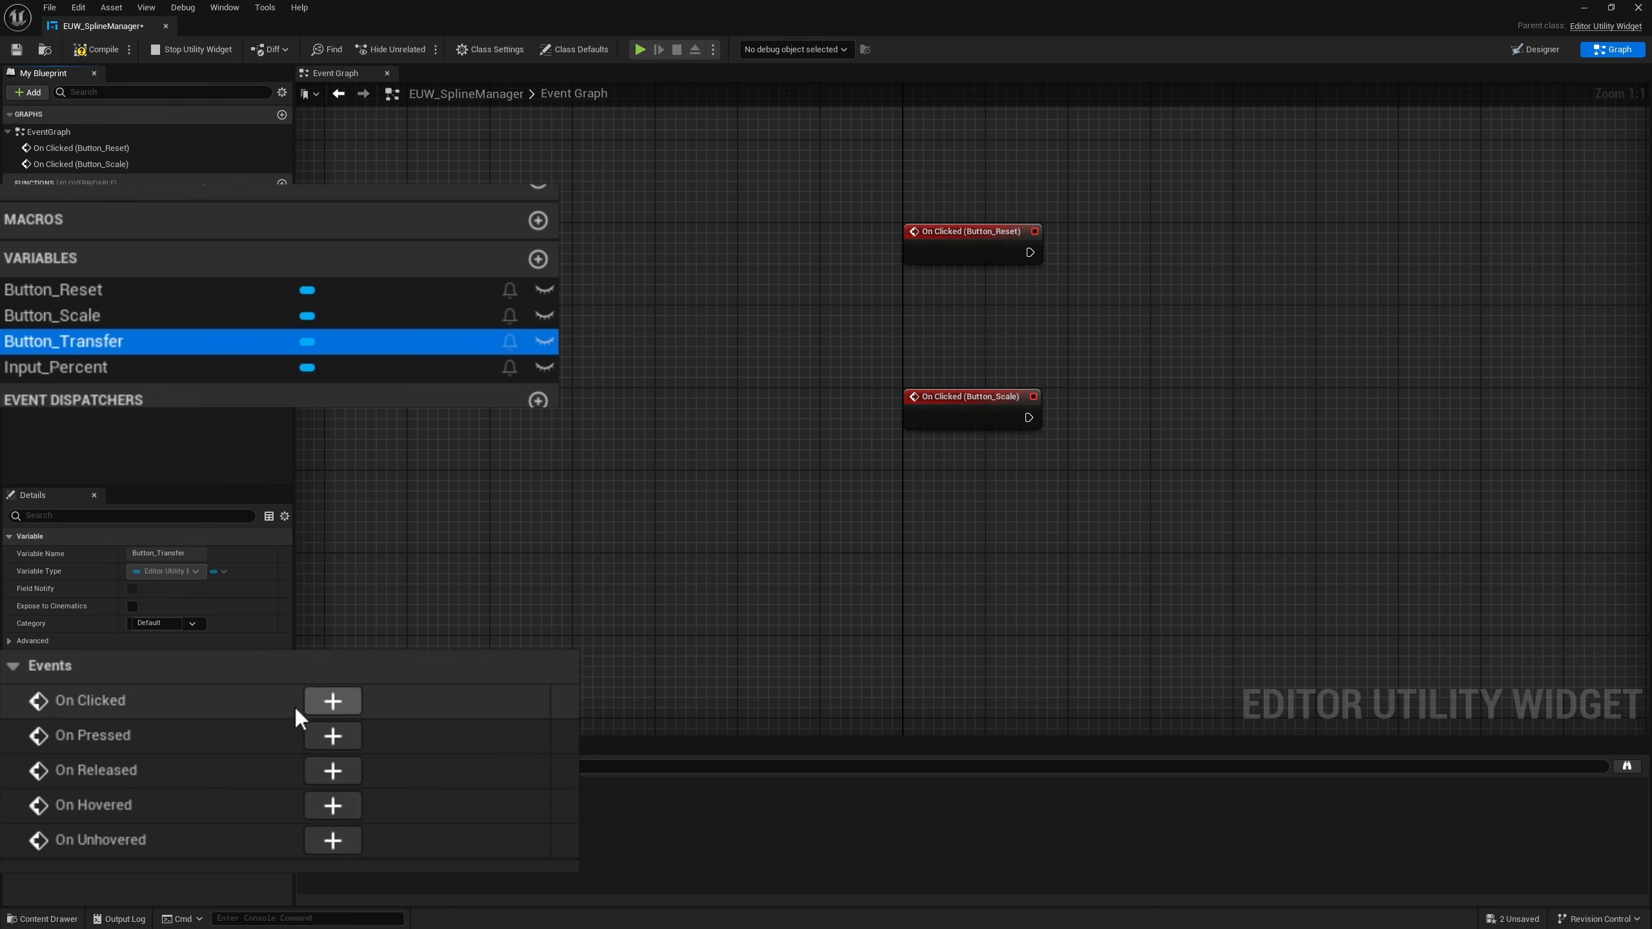
{"action": "left_click", "coordinate": [332, 701]}
{"action": "right_click_drag", "start_coordinate": [1209, 274], "coordinate": [1123, 467]}
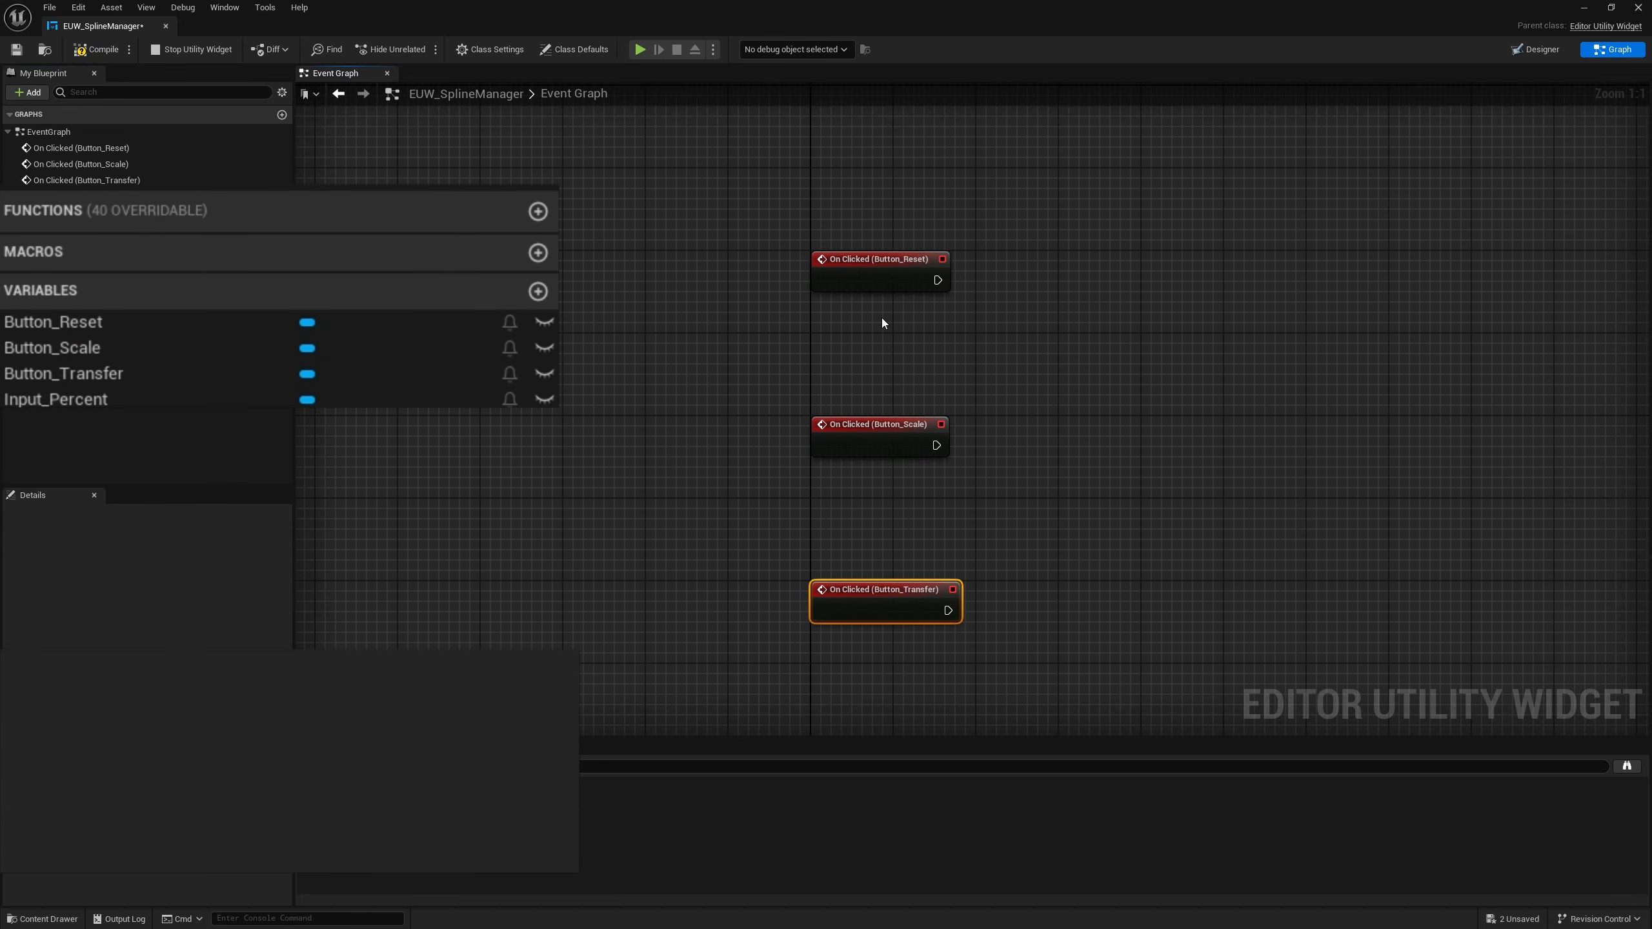